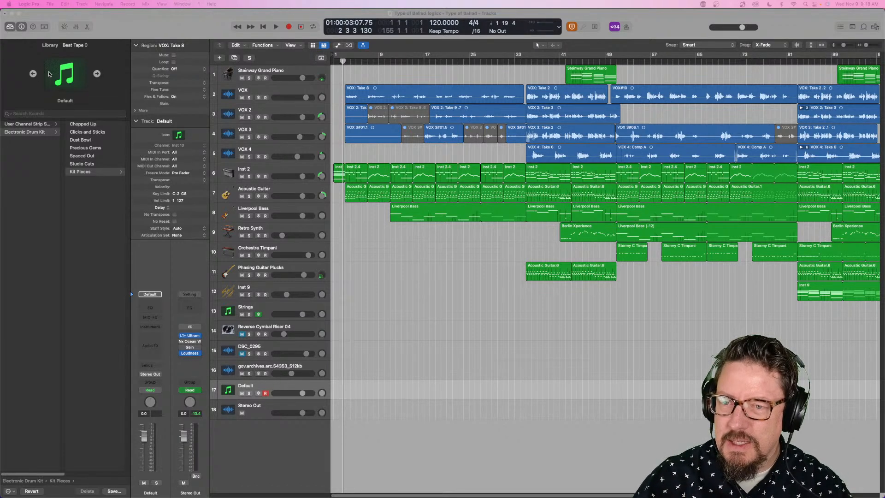
- Return the playhead to the project start and open the Plug-in Manager
left_click_drag(343, 63, 325, 63)
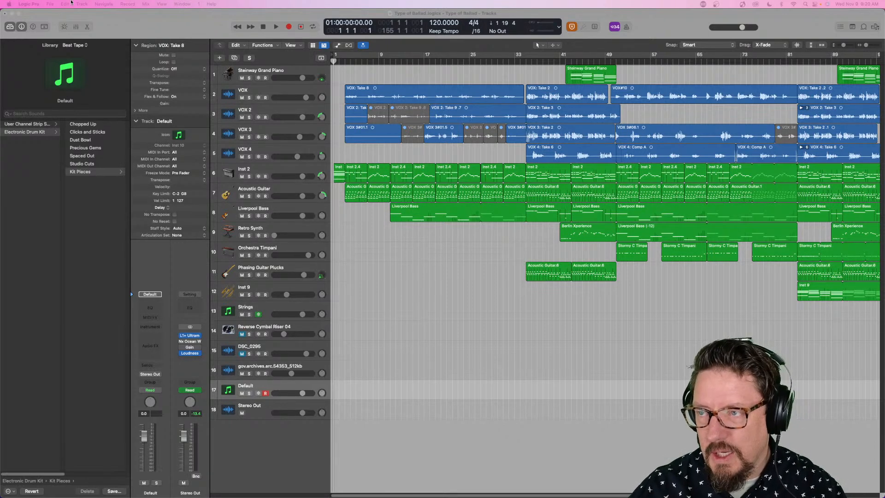
left_click(23, 4)
mouse_move(31, 26)
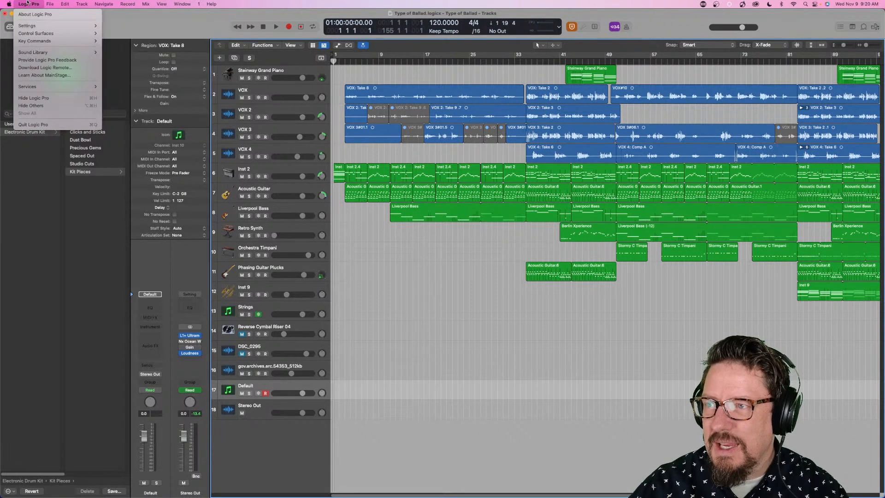
mouse_move(66, 54)
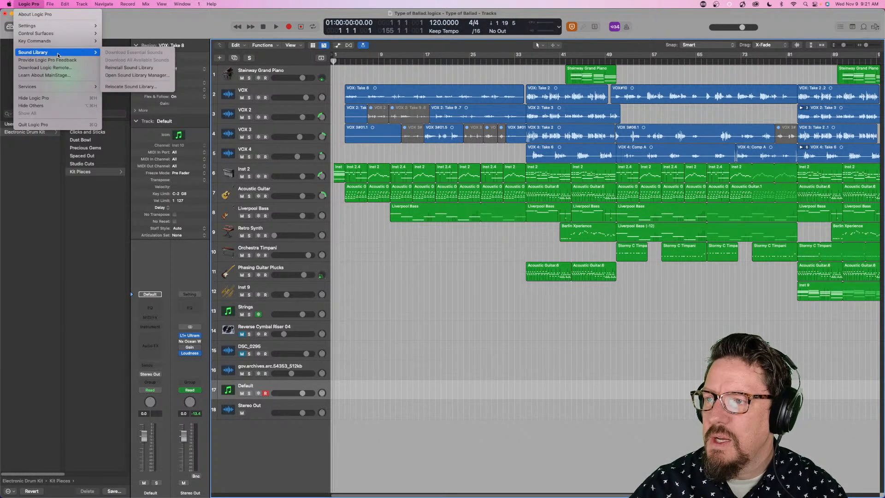
mouse_move(63, 28)
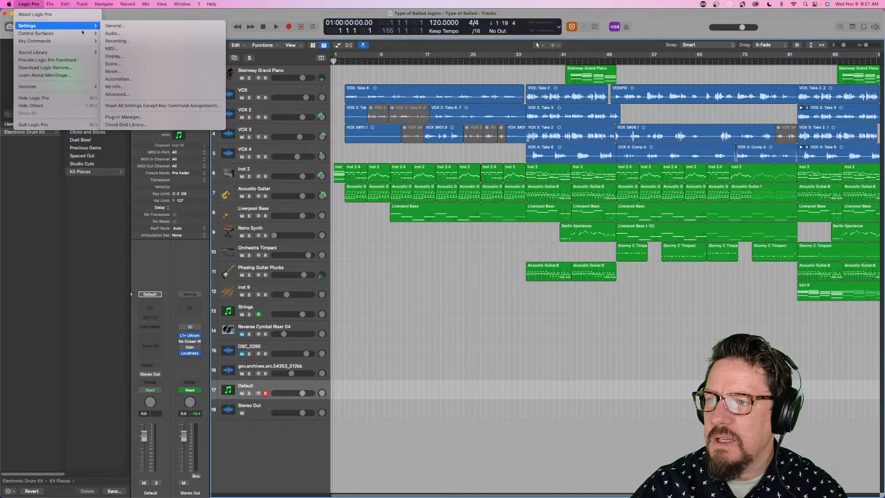
left_click(140, 117)
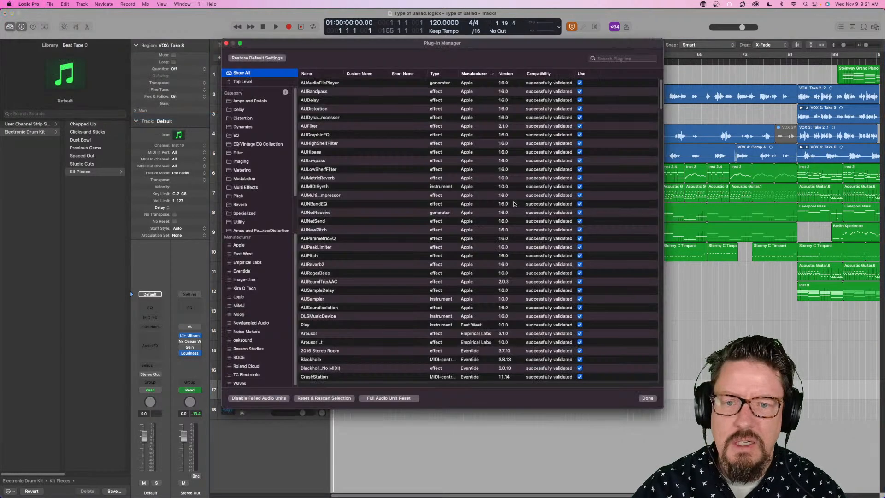
- Examine the compatibility status of the full plug-in list, including the deprecated KQ Dixie entries
scroll(543, 210, "down", 1)
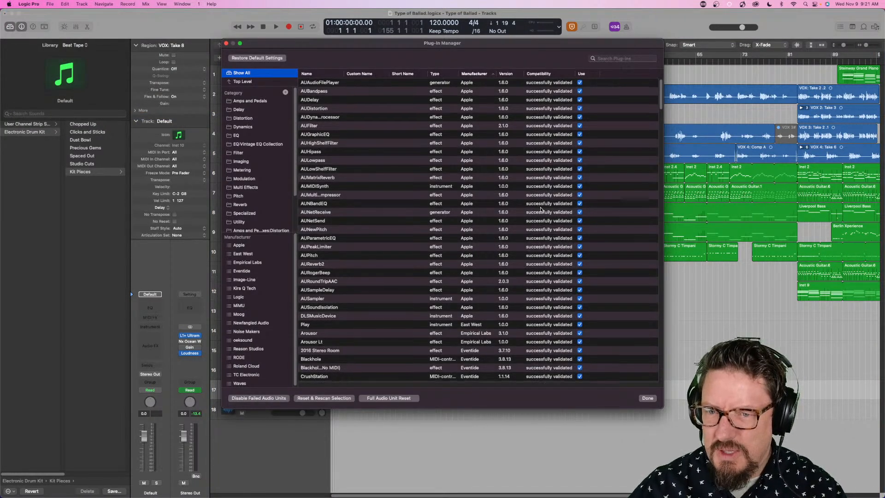
scroll(542, 210, "down", 10)
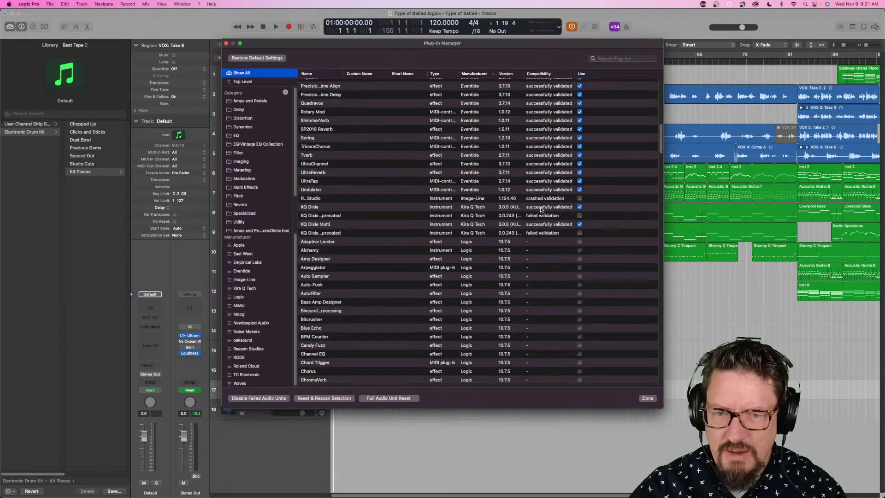
left_click(538, 234)
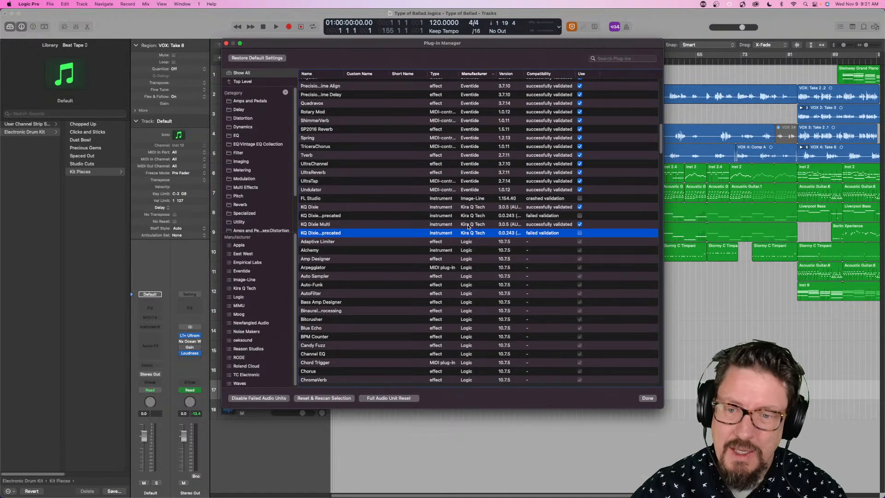
scroll(477, 226, "down", 15)
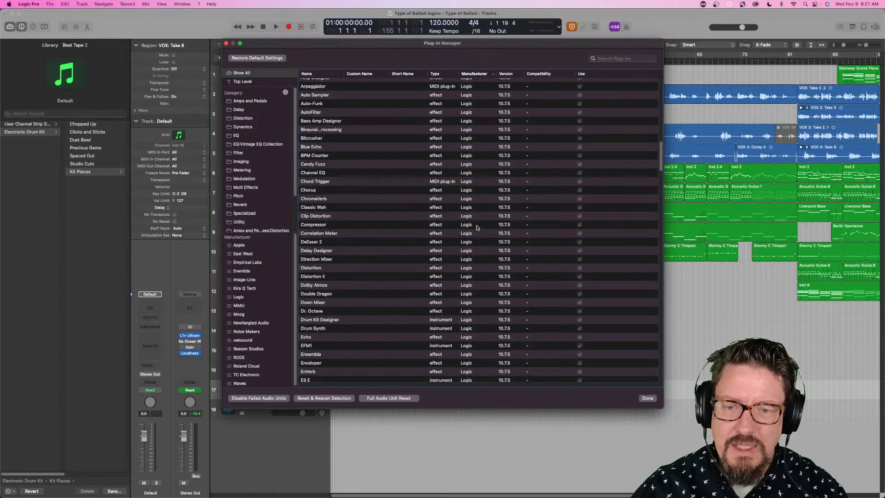
scroll(477, 228, "down", 20)
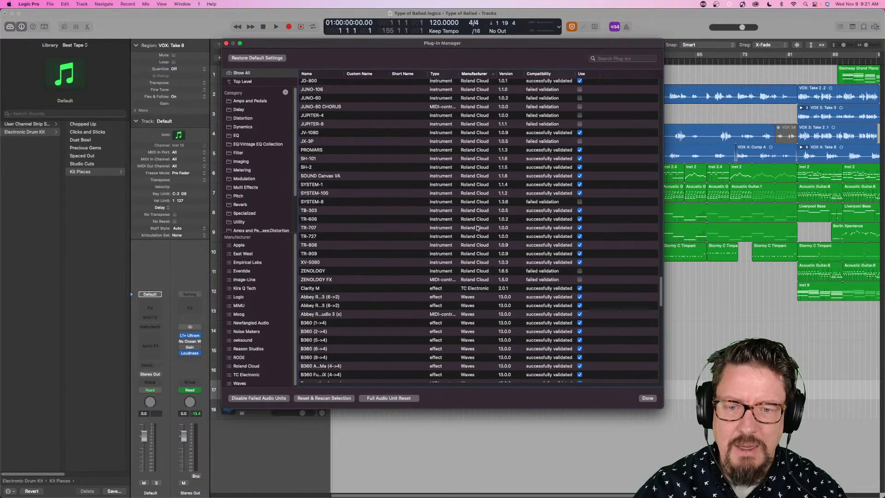
- Check the validation status of the Roland Cloud instruments JUNO-106, JX-3P, SYSTEM-8 and ZENOLOGY
left_click(554, 142)
scroll(549, 146, "up", 1)
scroll(549, 146, "up", 4)
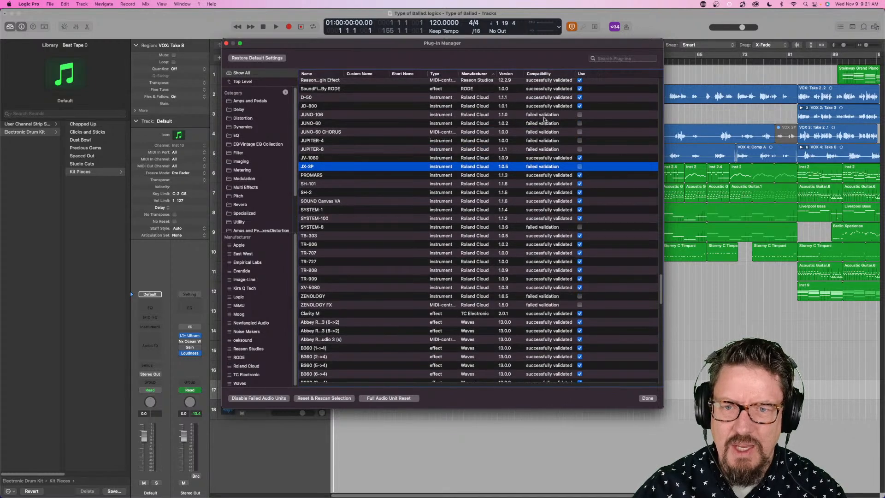
left_click(540, 116)
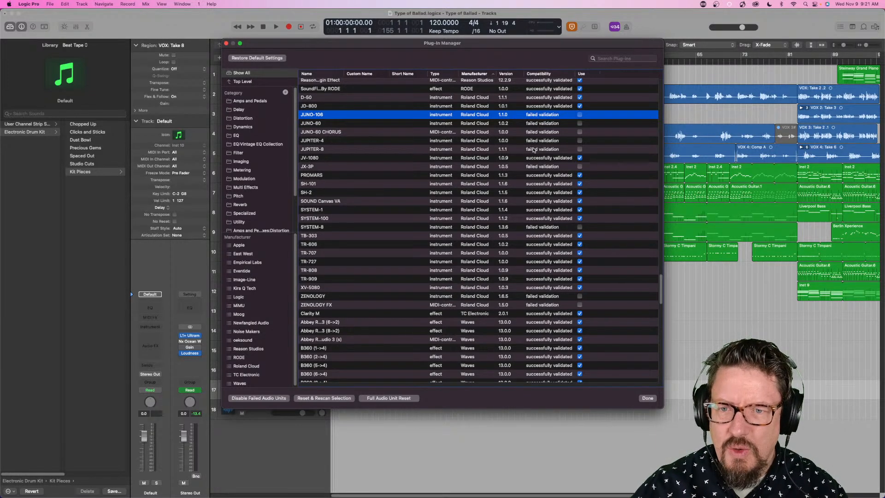
left_click(540, 168)
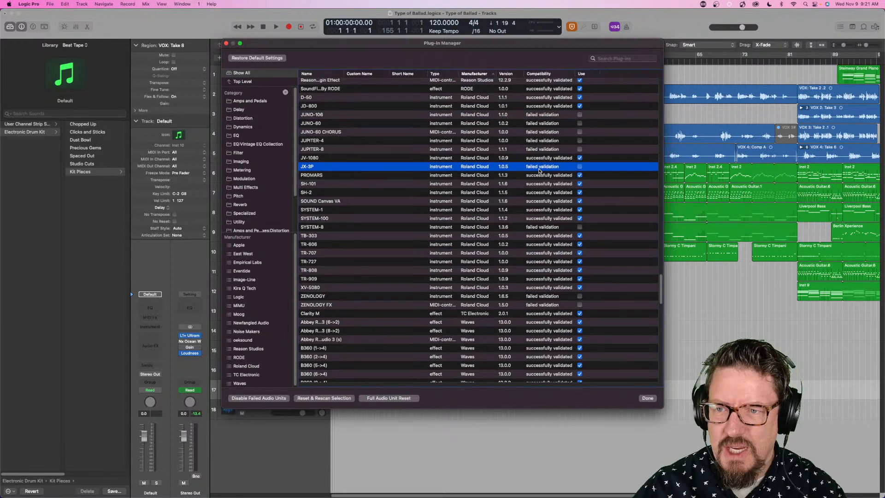
left_click(534, 229)
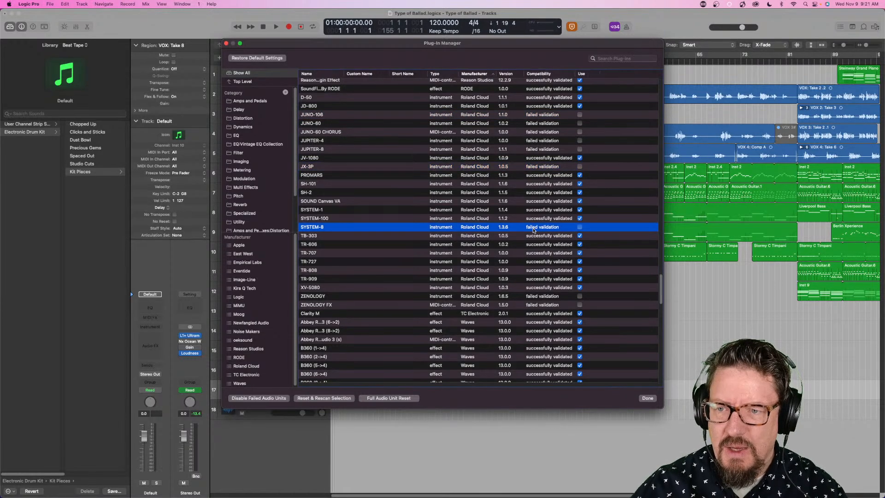
left_click(542, 297)
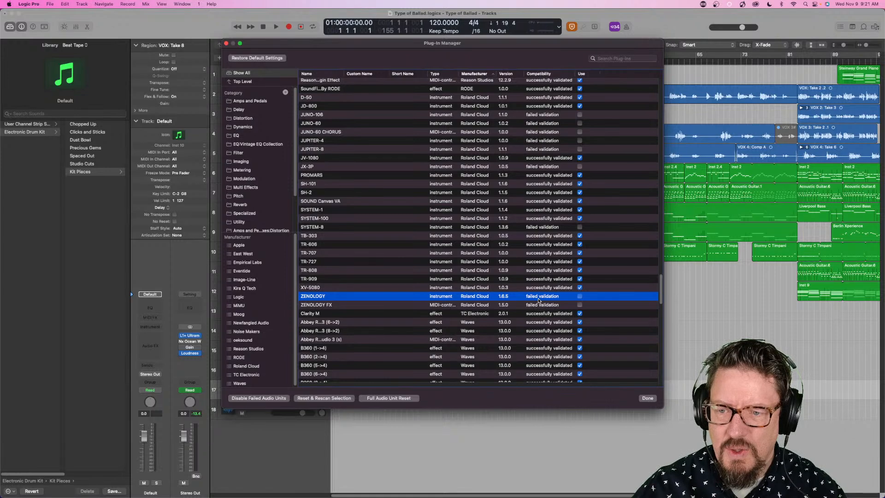
- Review the compatibility status of the Waves plug-ins in the rest of the list
scroll(547, 299, "down", 20)
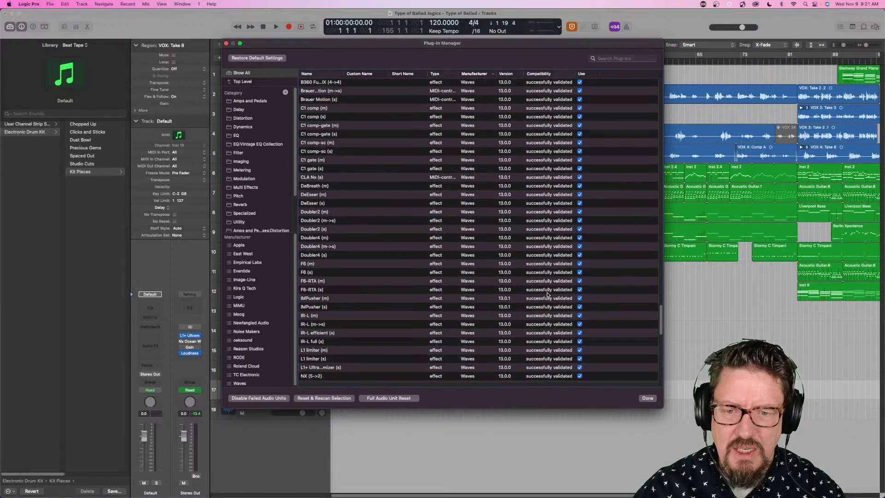
scroll(548, 293, "down", 10)
scroll(548, 293, "up", 20)
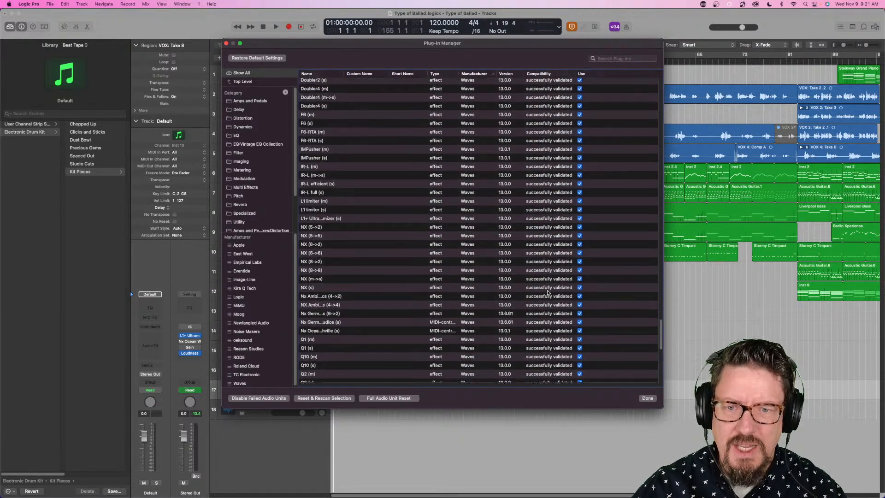
scroll(548, 293, "down", 20)
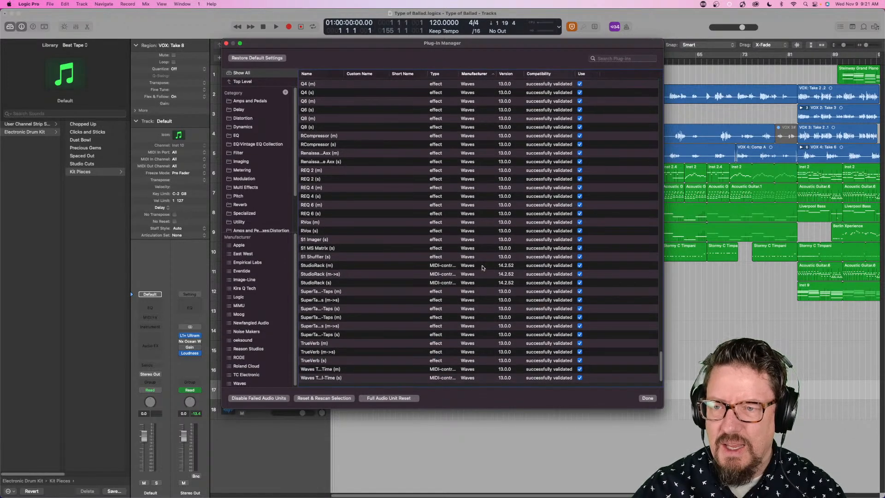
scroll(371, 240, "up", 10)
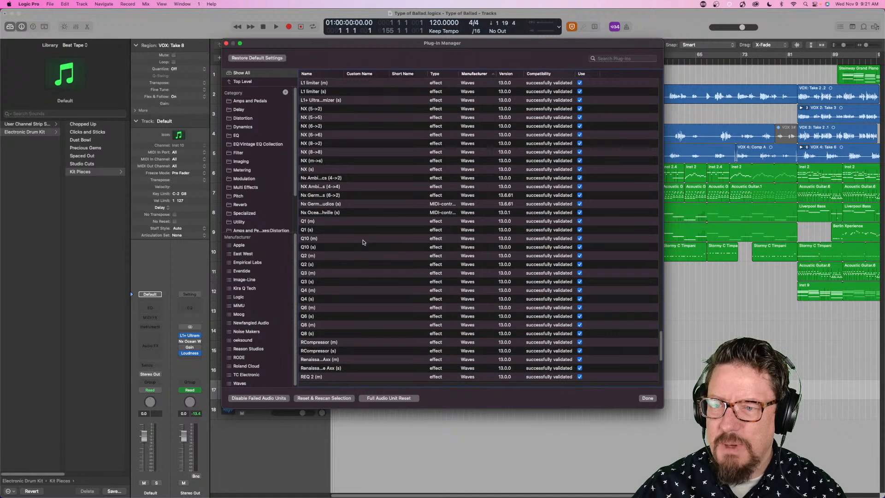
scroll(273, 332, "down", 1)
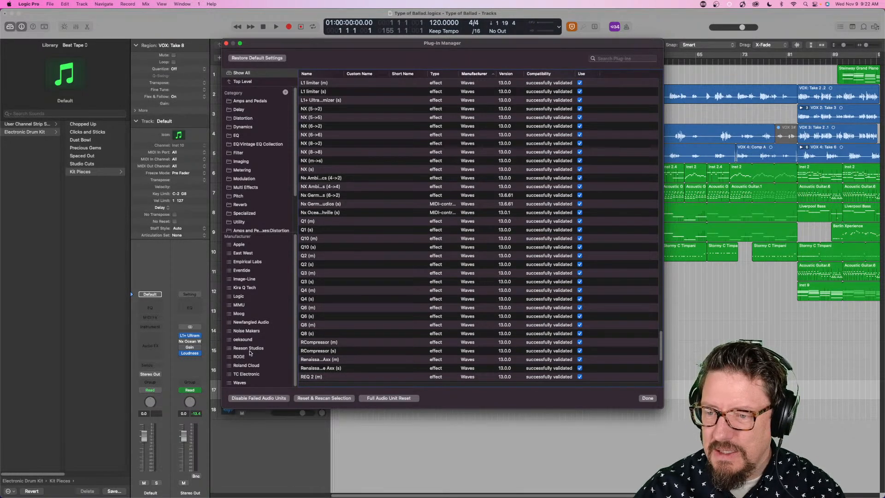
- Filter the plug-in list by Noise Makers and by Roland Cloud to examine their plug-ins, and close the Plug-in Manager
left_click(250, 331)
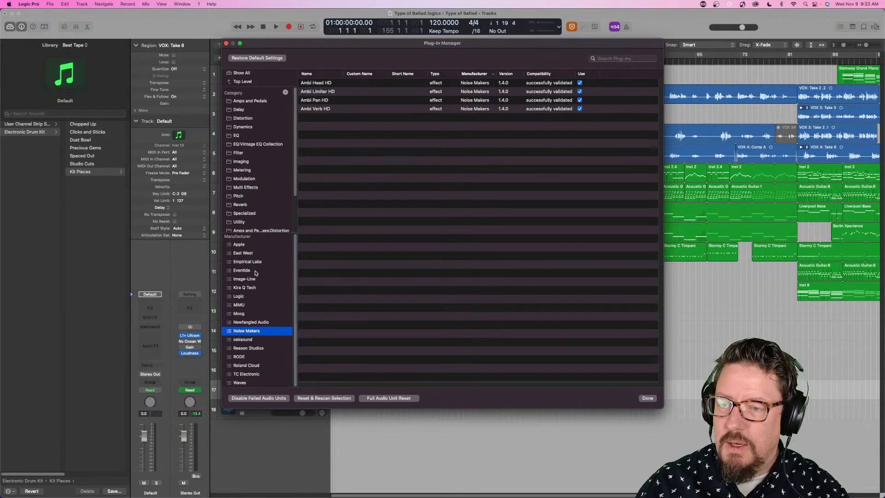
scroll(251, 253, "up", 1)
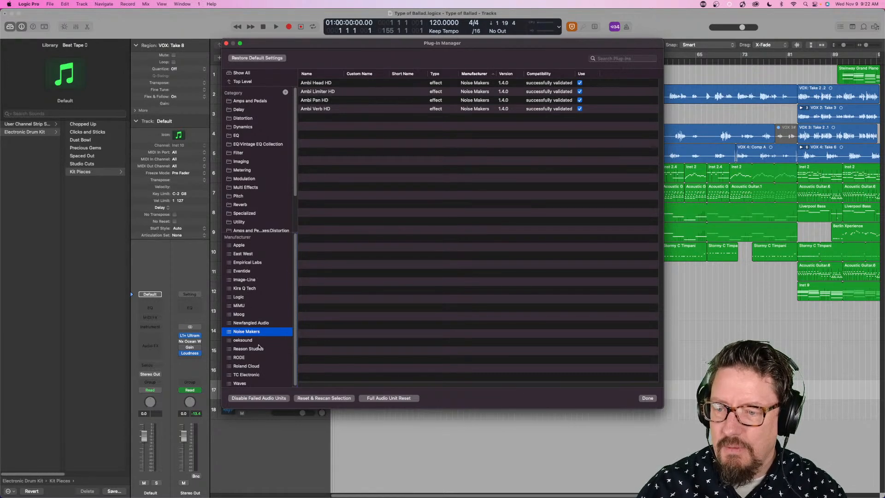
left_click(254, 367)
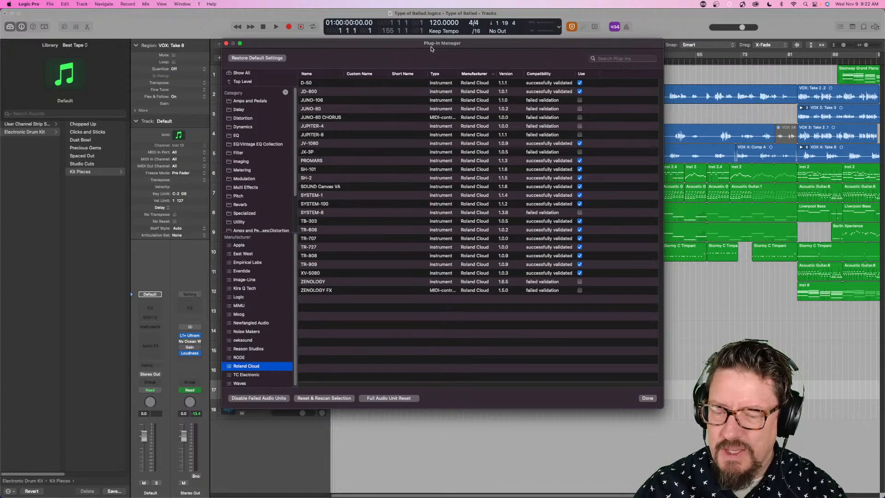
left_click_drag(440, 48, 443, 78)
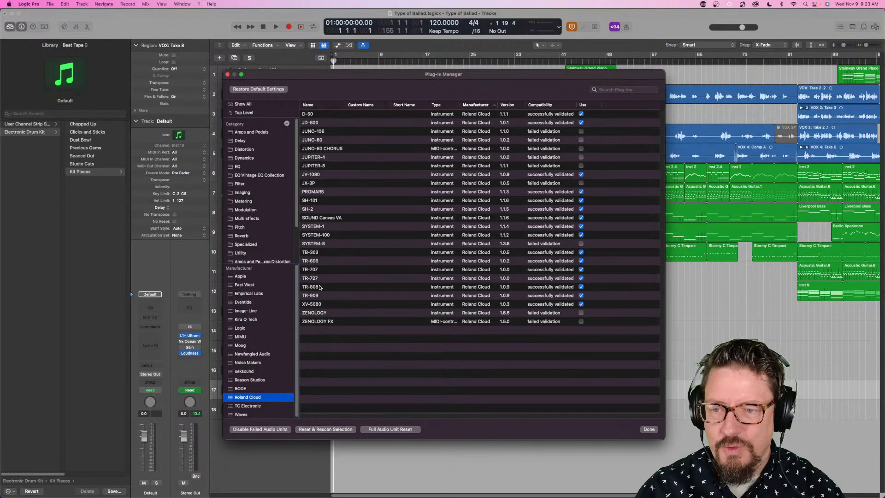
left_click(228, 74)
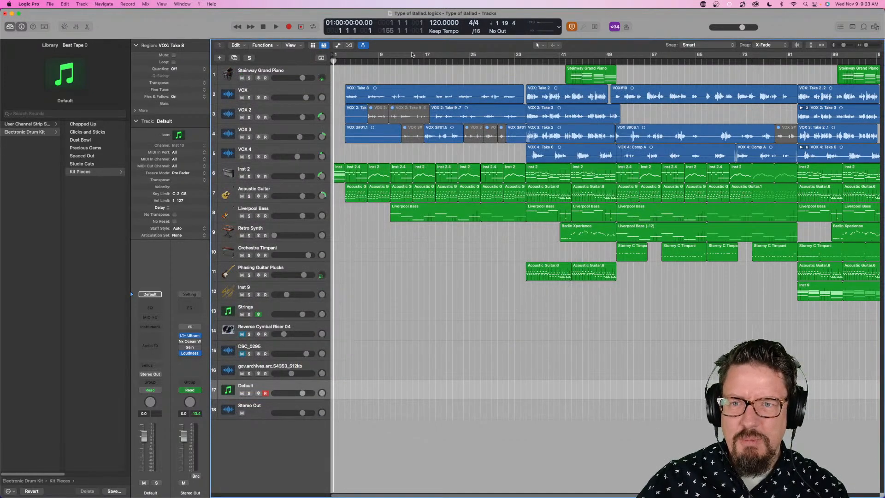
- Customize the control bar to show the Sync control, and place the playhead at bar 14
right_click(643, 31)
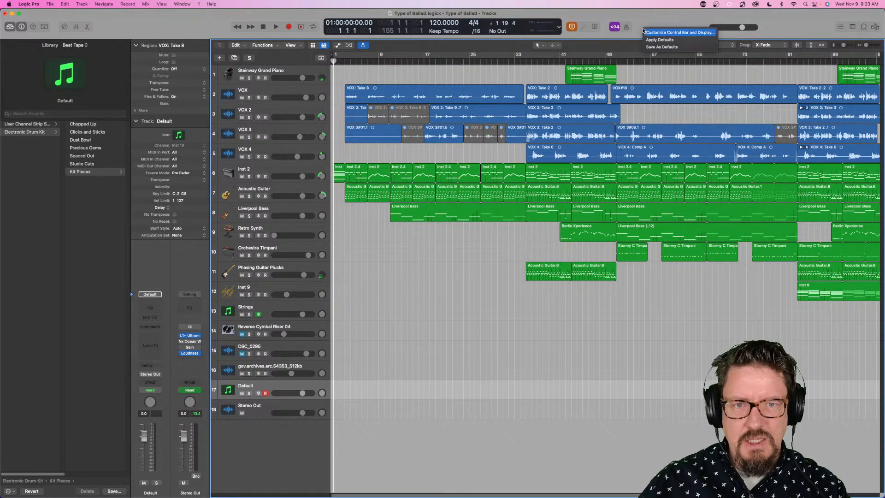
left_click(669, 33)
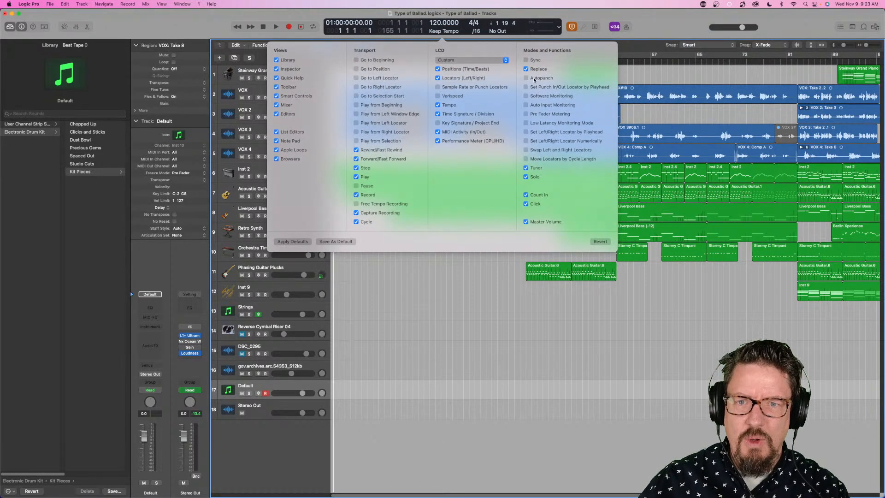
left_click(535, 61)
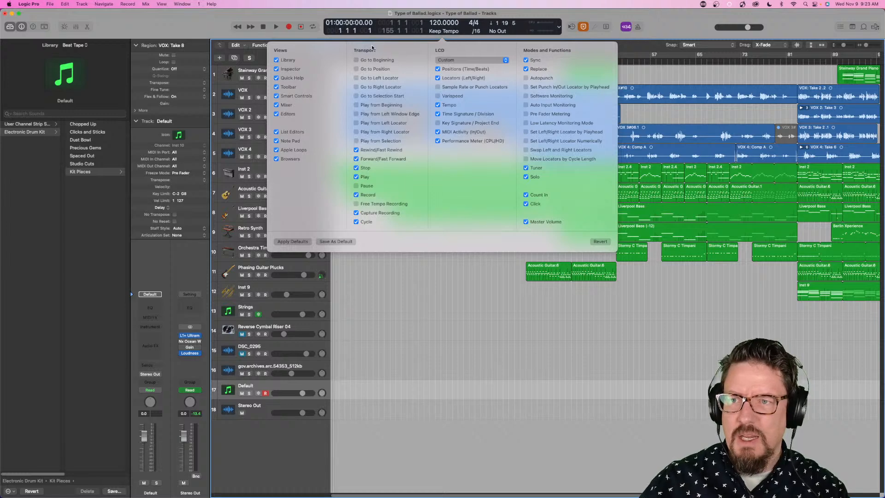
left_click(639, 46)
left_click(407, 60)
- Try SMPTE Sync (MTC) as the synchronization mode and switch synchronization back off
left_click(572, 27)
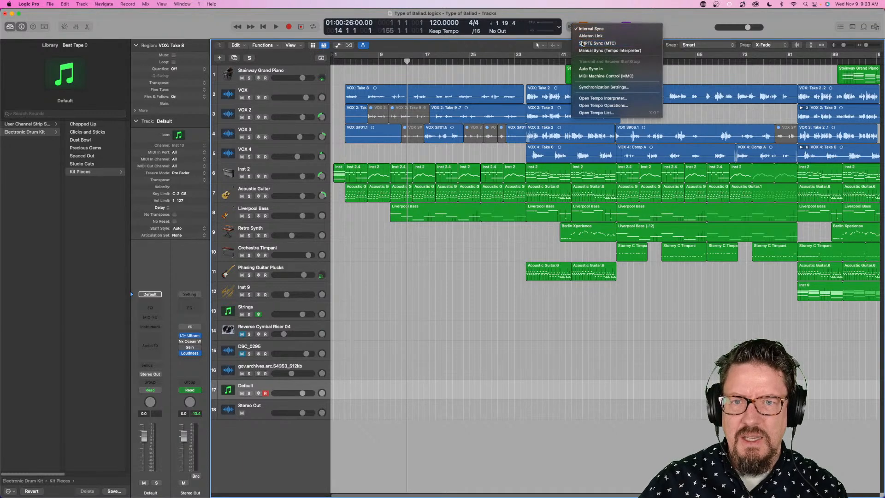
left_click(582, 43)
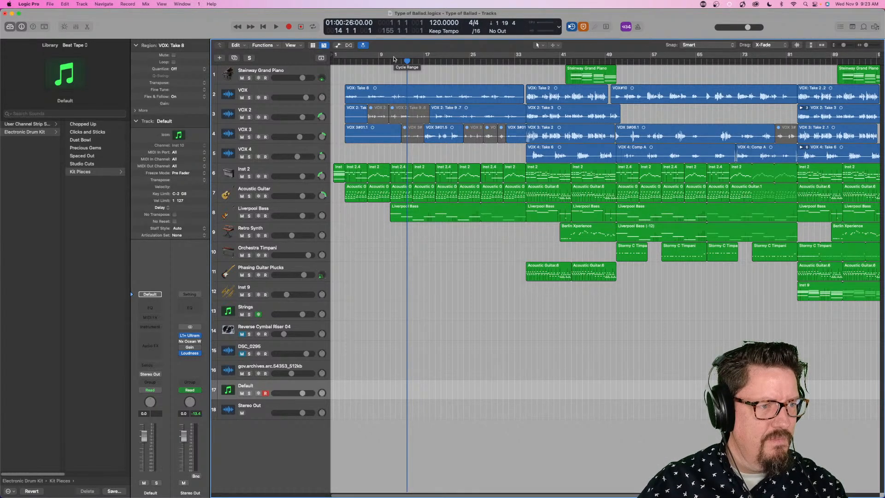
left_click(574, 28)
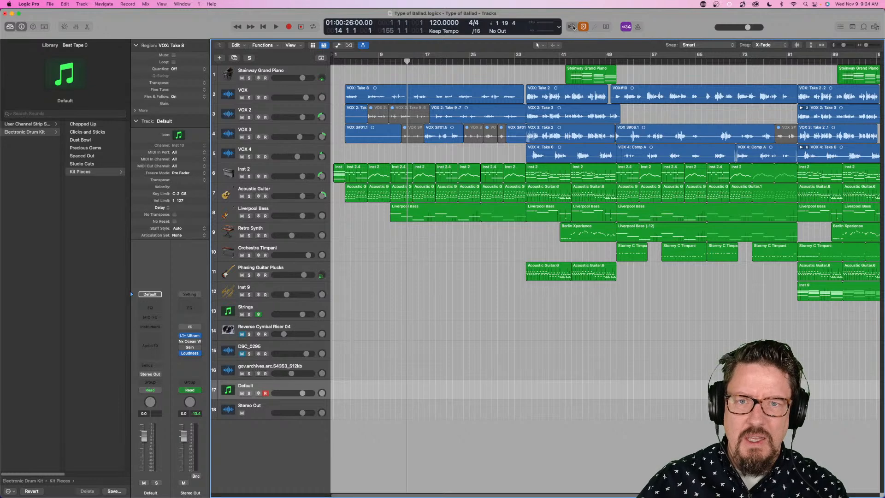
- Set the project's synchronization mode to Ableton Link
right_click(574, 27)
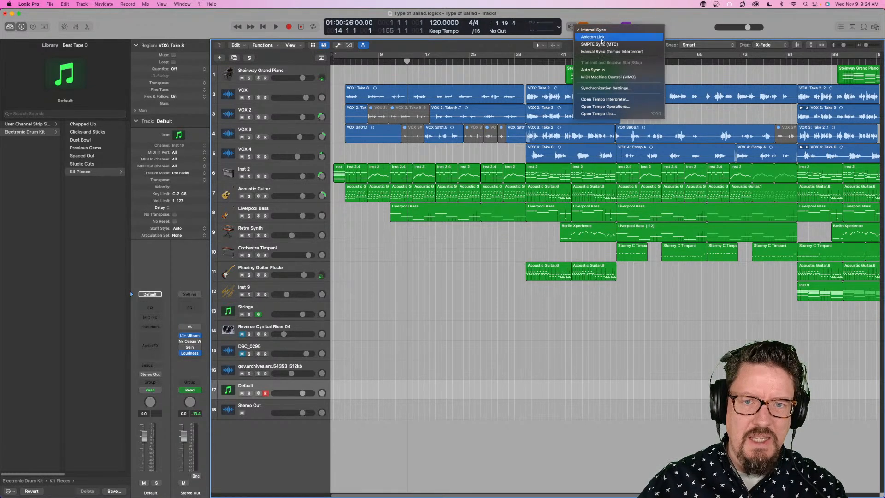
left_click(603, 21)
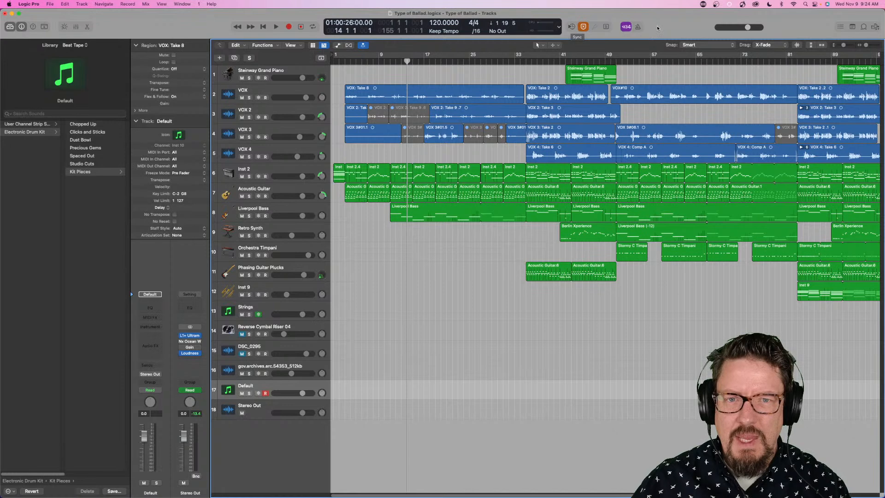
left_click(575, 30)
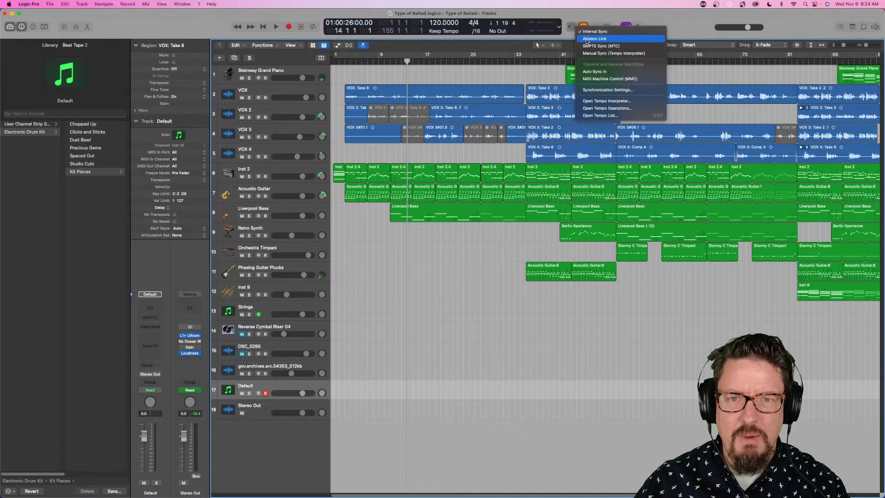
left_click(587, 40)
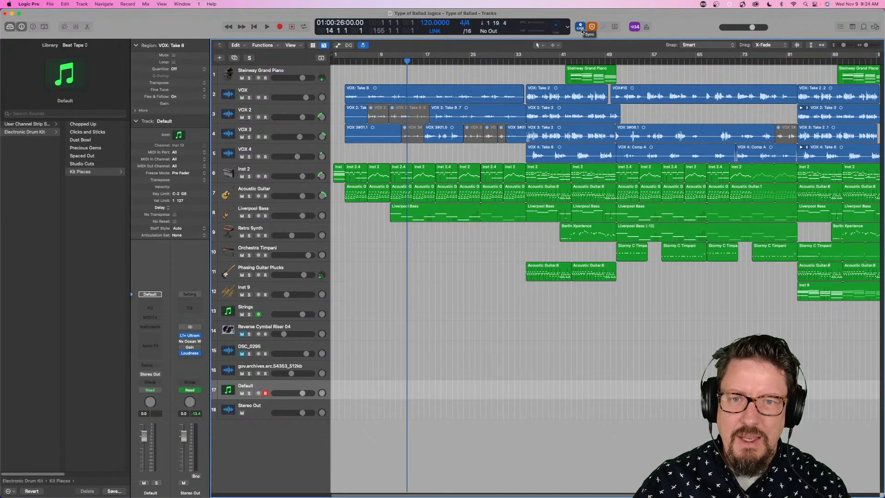
- Set the project's synchronization mode to Internal Sync and review the other available sync options
left_click(582, 29)
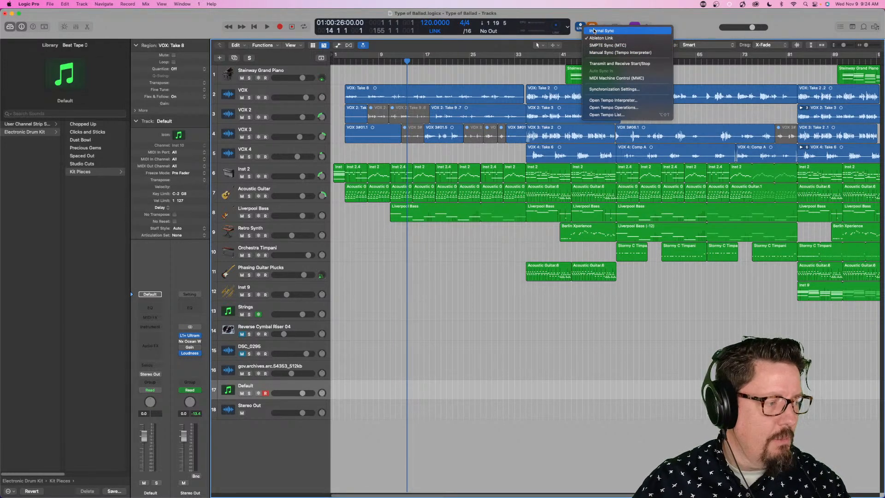
left_click(595, 31)
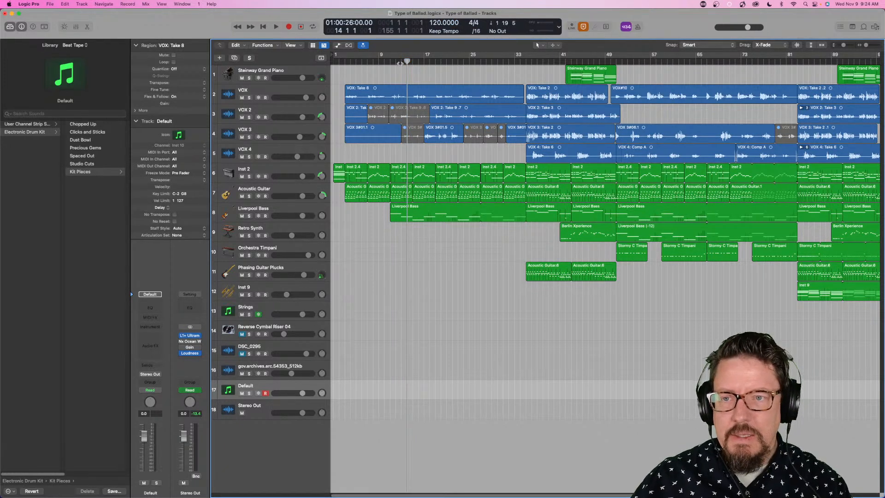
left_click(574, 23)
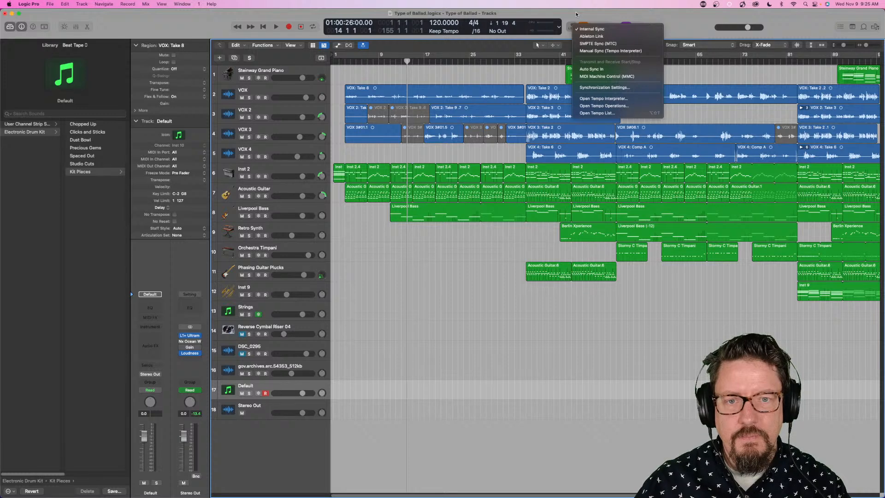
left_click(577, 14)
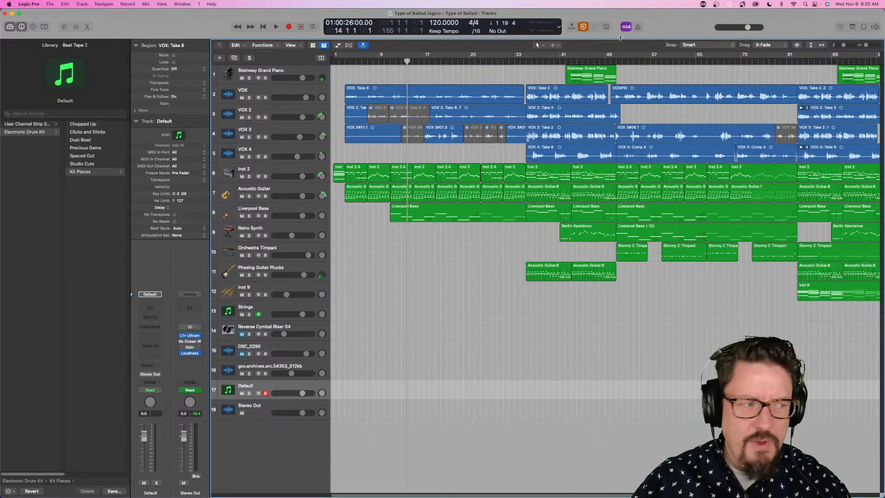
left_click(572, 28)
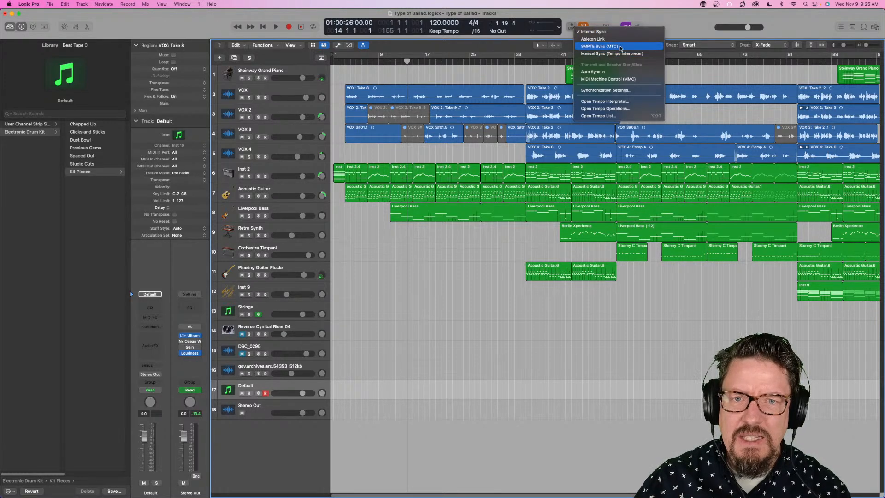
left_click(679, 19)
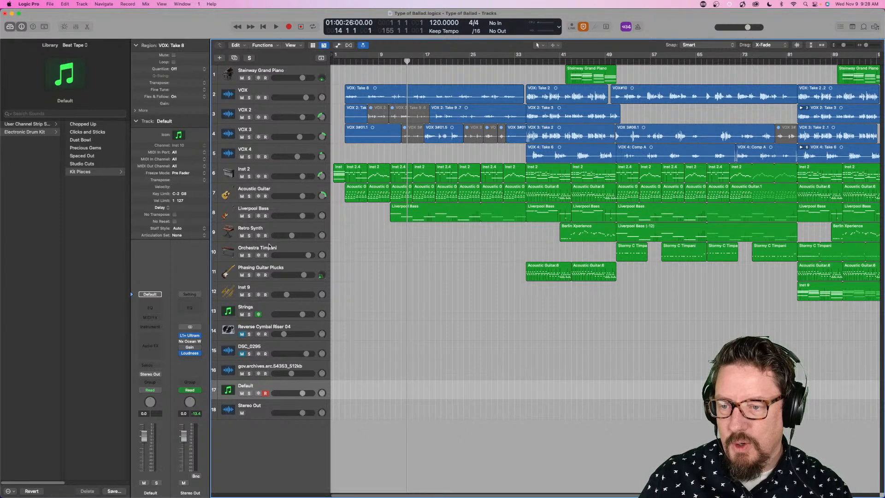
- Create a new track with duplicate settings from the Strings track
left_click(265, 309)
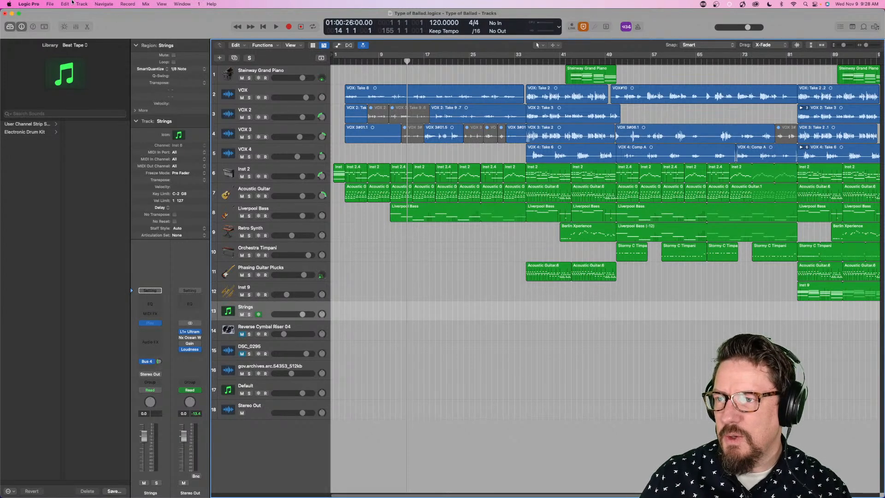
left_click(82, 3)
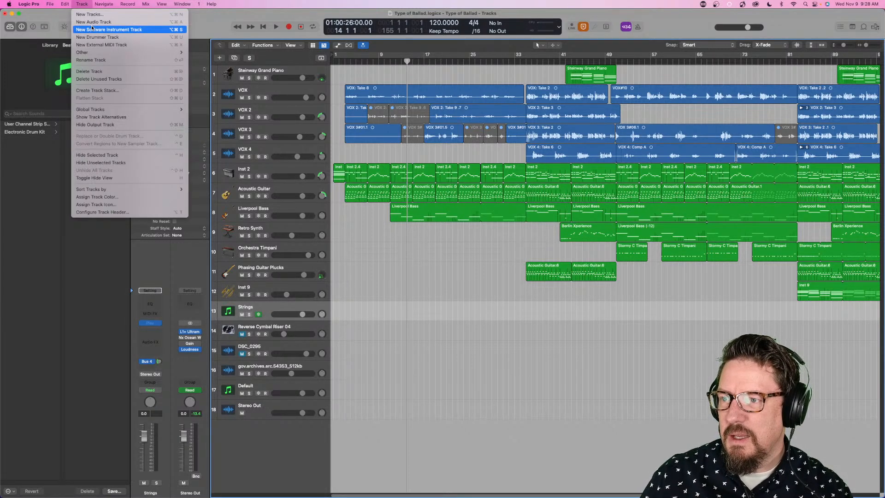
mouse_move(93, 53)
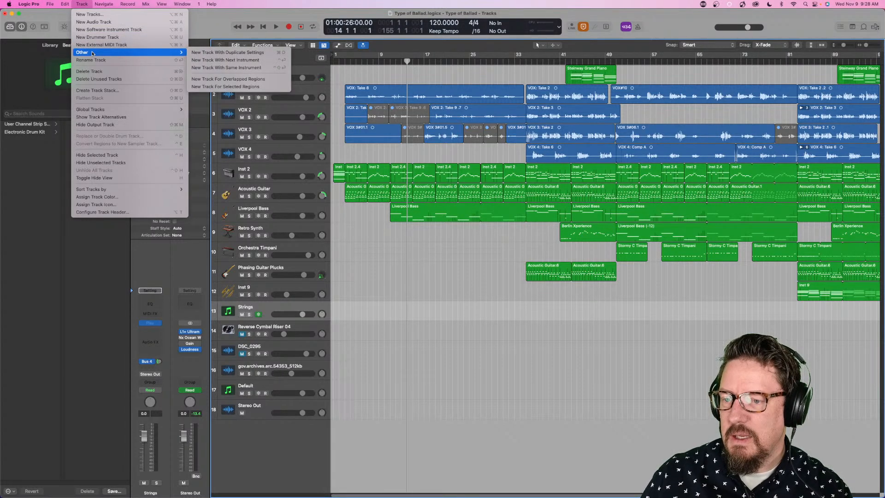
left_click(249, 53)
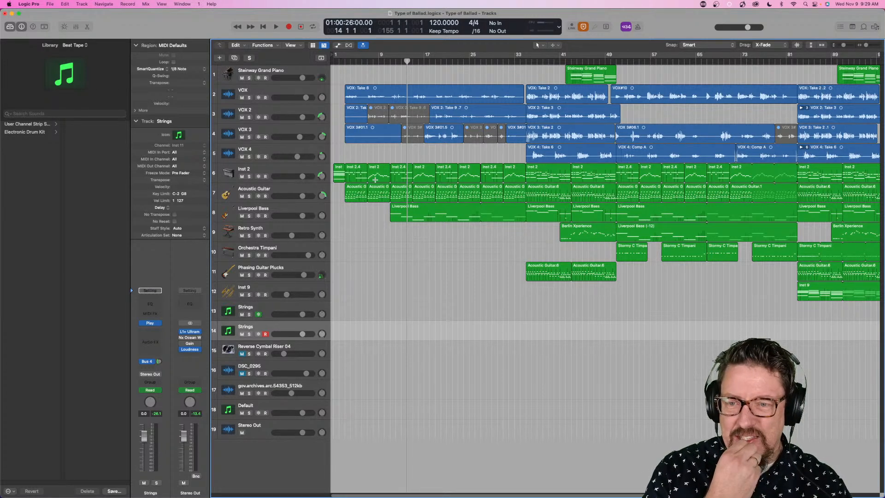
- Move the playhead to the start of the project at bar 1
scroll(487, 221, "right", 3)
scroll(486, 219, "left", 3)
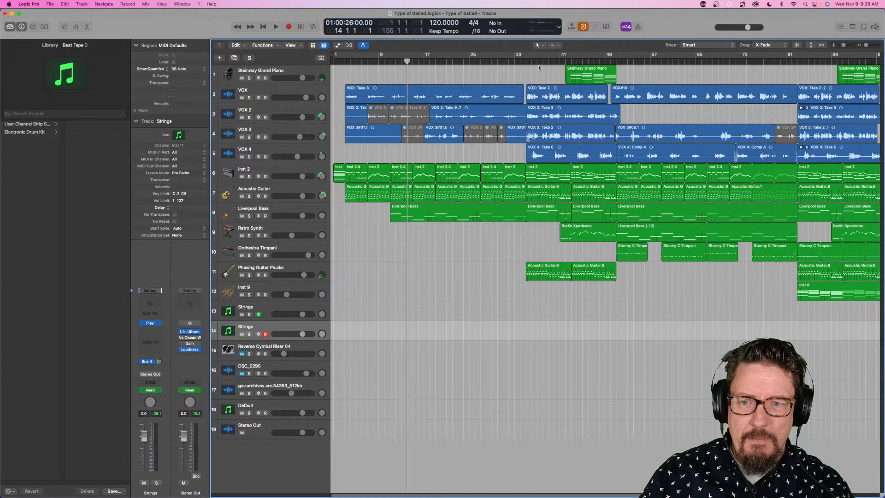
left_click_drag(407, 60, 333, 63)
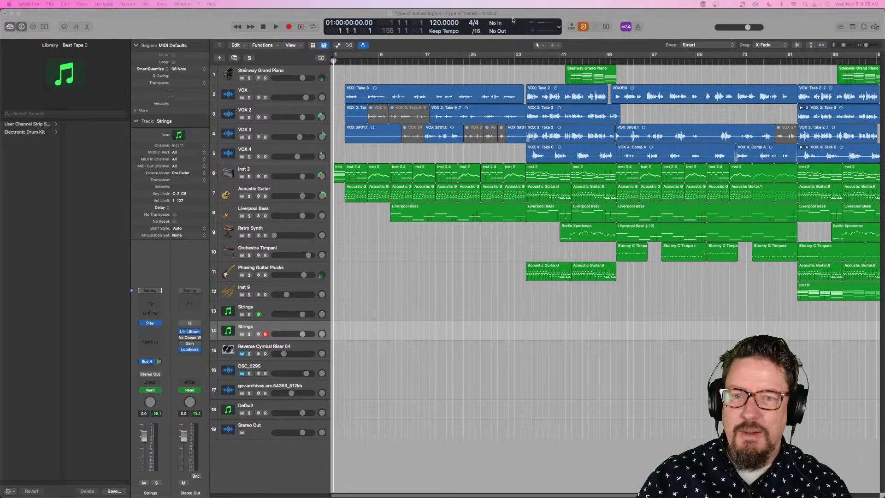
left_click(148, 20)
left_click(27, 4)
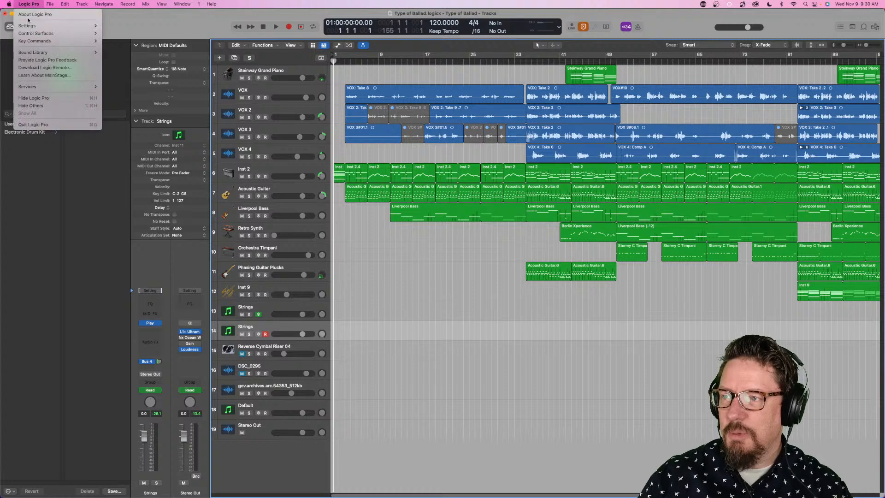
mouse_move(32, 27)
left_click(28, 5)
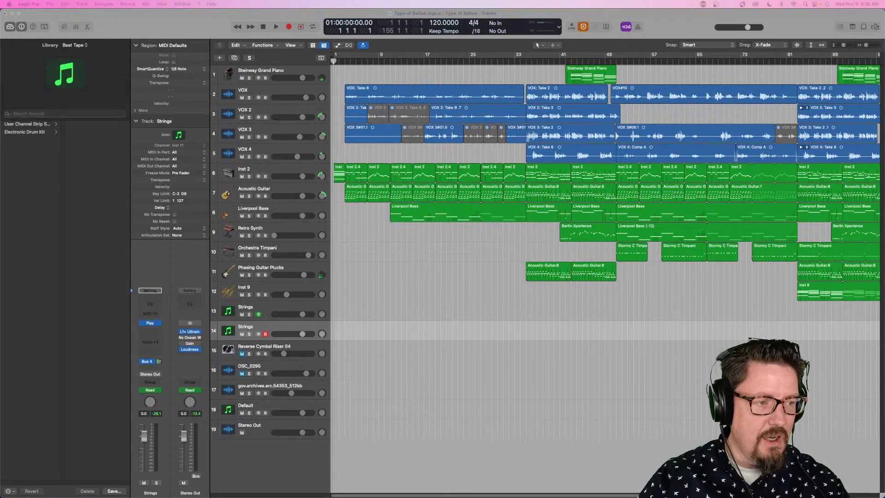
key("super+Tab")
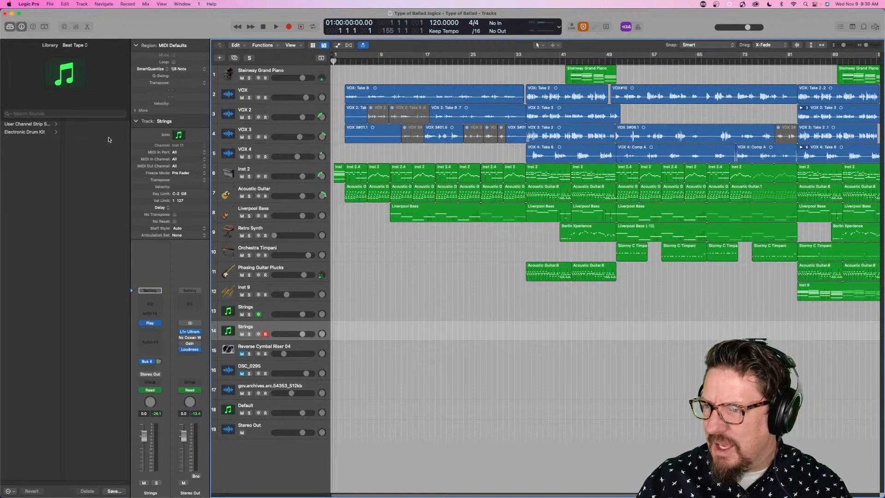
- Look through the Library's sound packs and show the Electronic Drum Kit patches of the Beat Tape pack
left_click(76, 45)
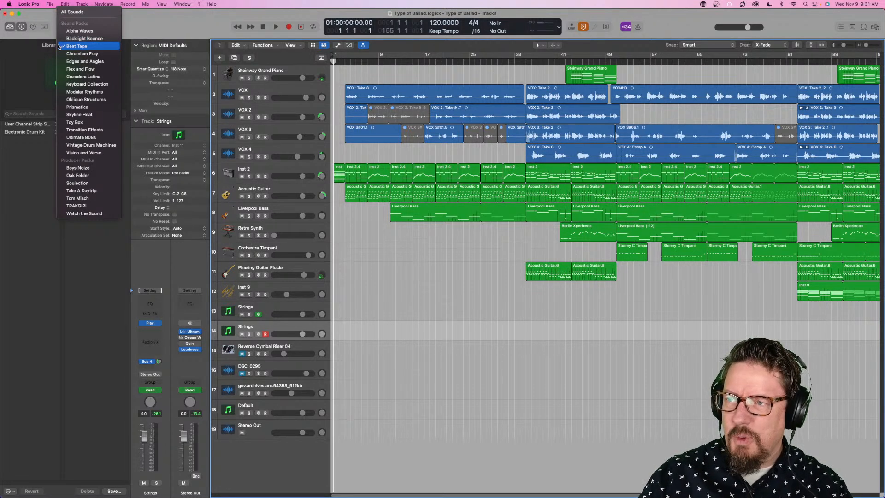
left_click(144, 30)
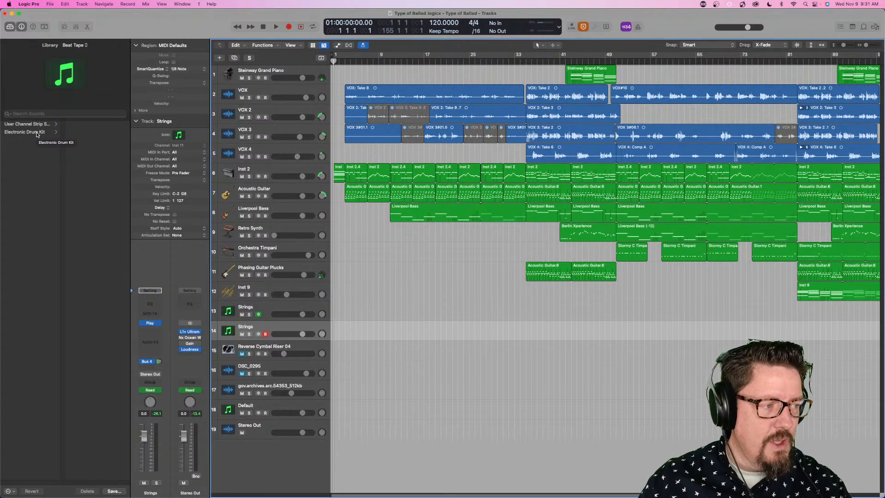
left_click(35, 133)
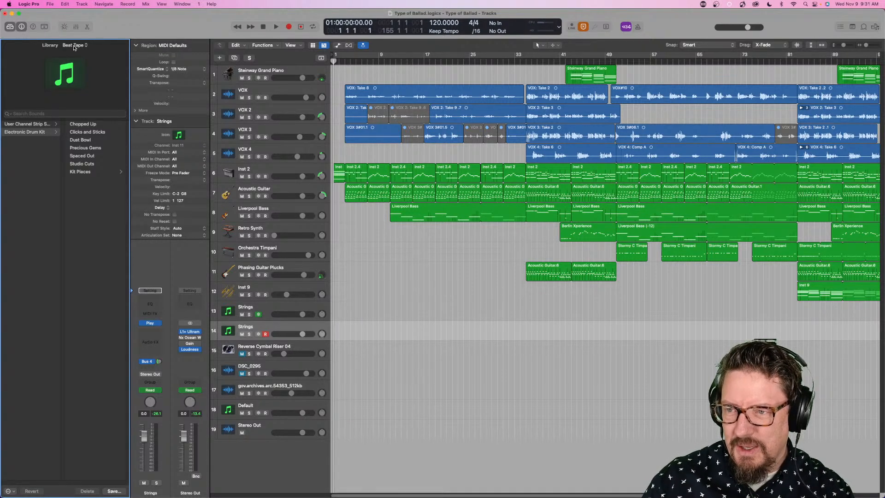
- Open the complete feature list from What's New in Logic Pro in Safari and review the 10.7.5 updates
left_click(212, 4)
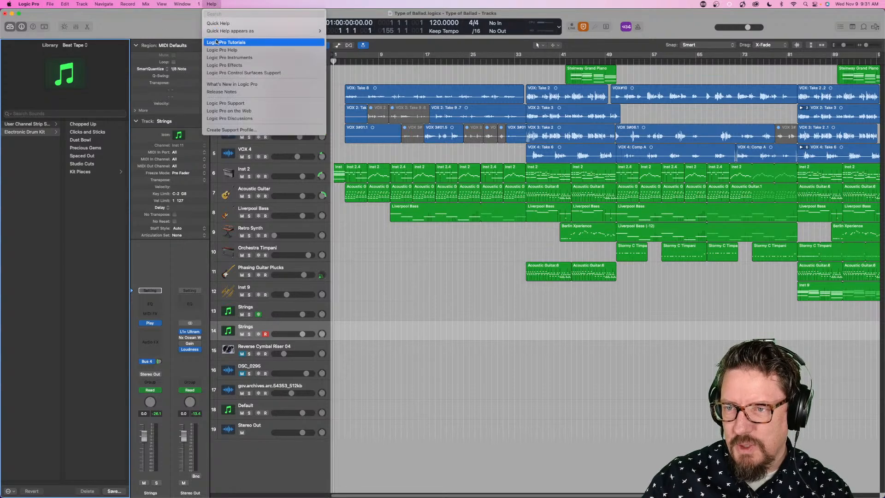
left_click(233, 84)
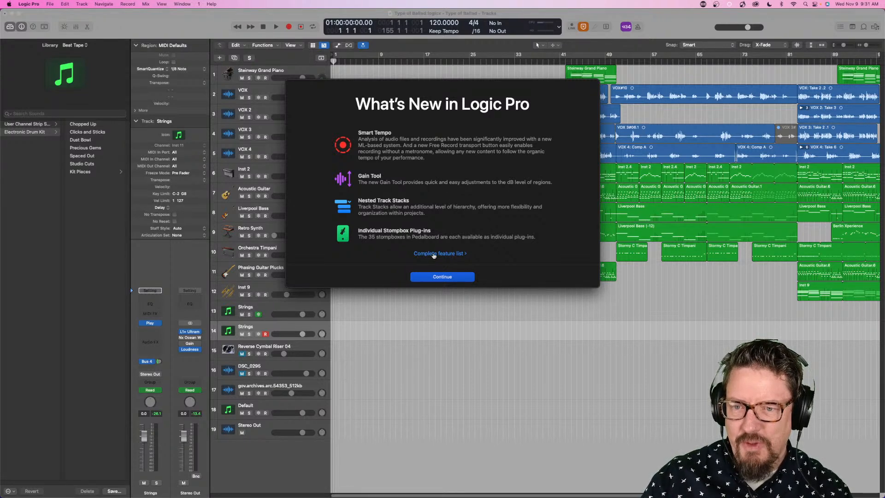
left_click(433, 254)
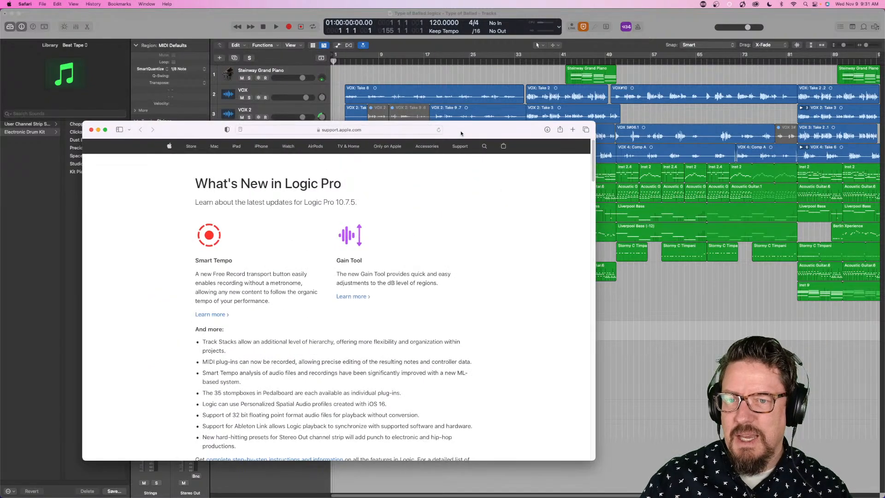
left_click_drag(461, 133, 633, 83)
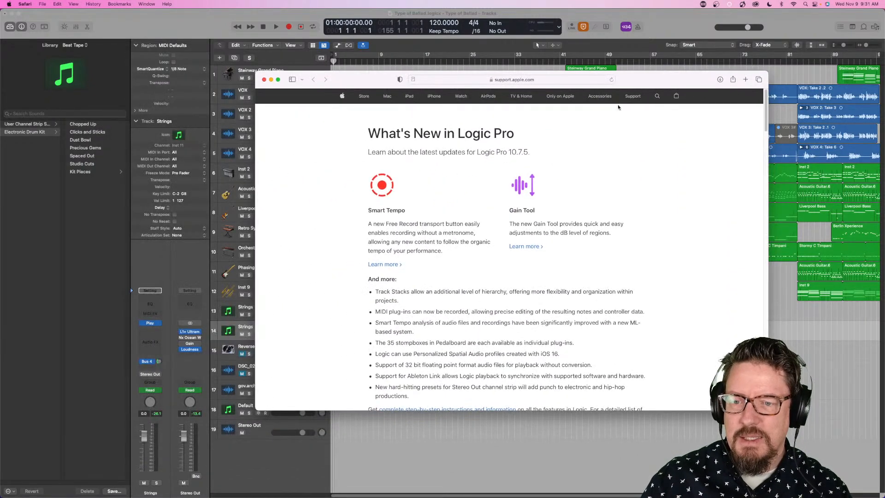
scroll(509, 272, "down", 5)
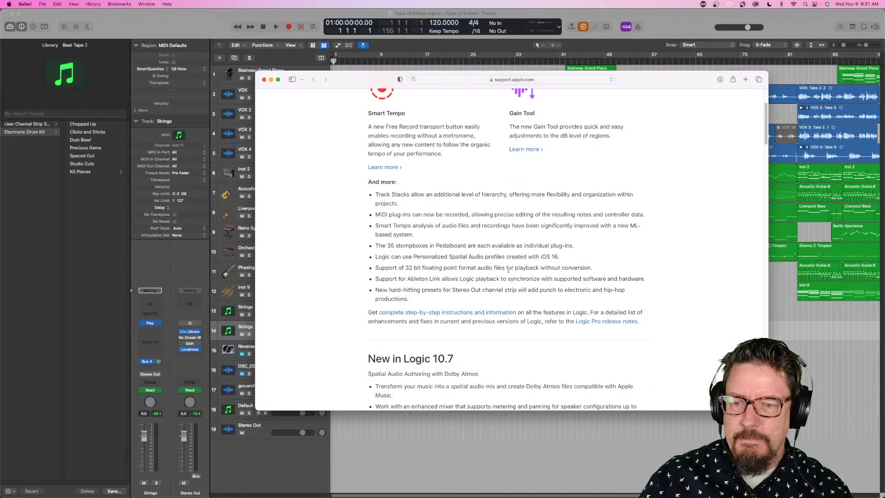
scroll(509, 270, "down", 5)
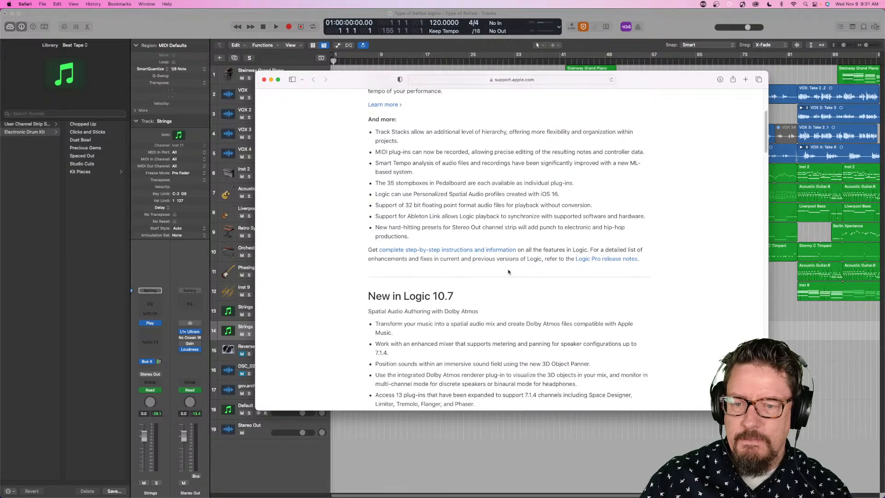
scroll(505, 268, "up", 10)
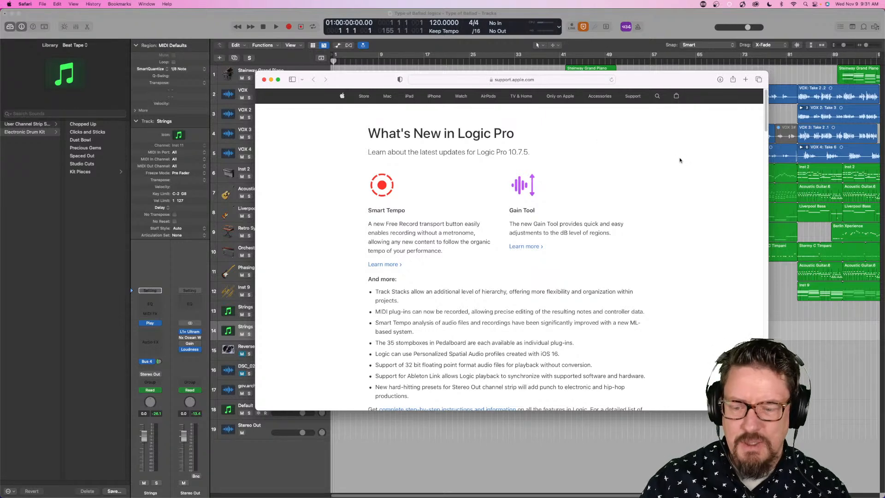
- Search the What's New page for "beat tape", look through the entries for earlier versions, and close the page
key("super+f")
type("beat tape")
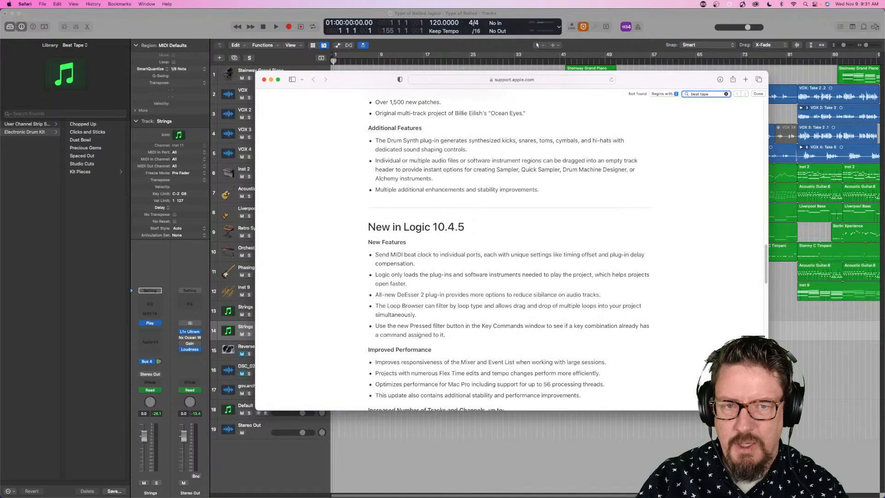
scroll(643, 200, "down", 15)
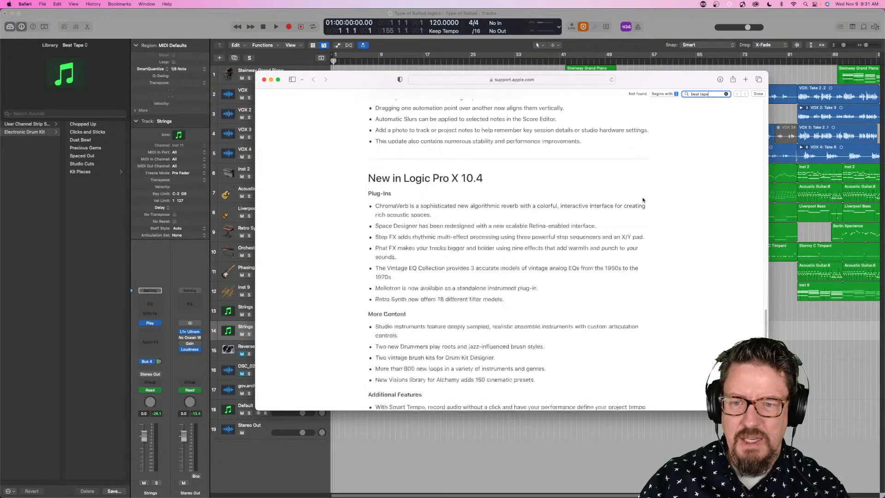
scroll(643, 200, "up", 12)
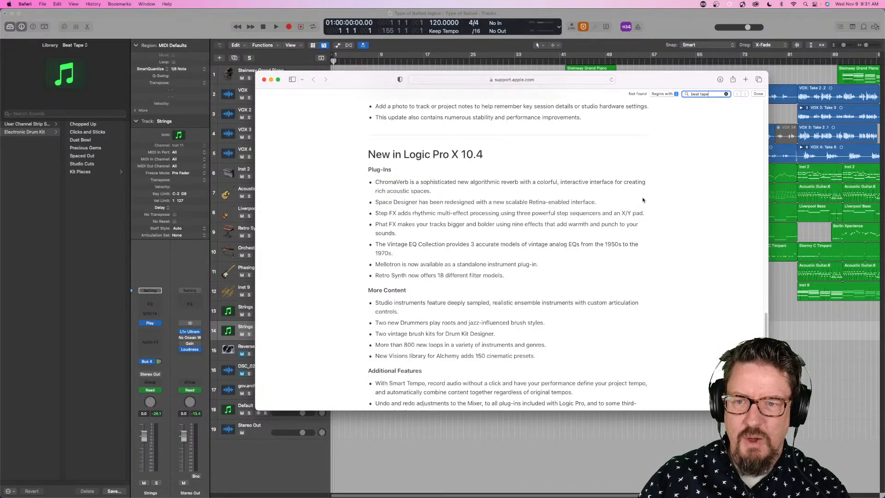
scroll(643, 200, "up", 15)
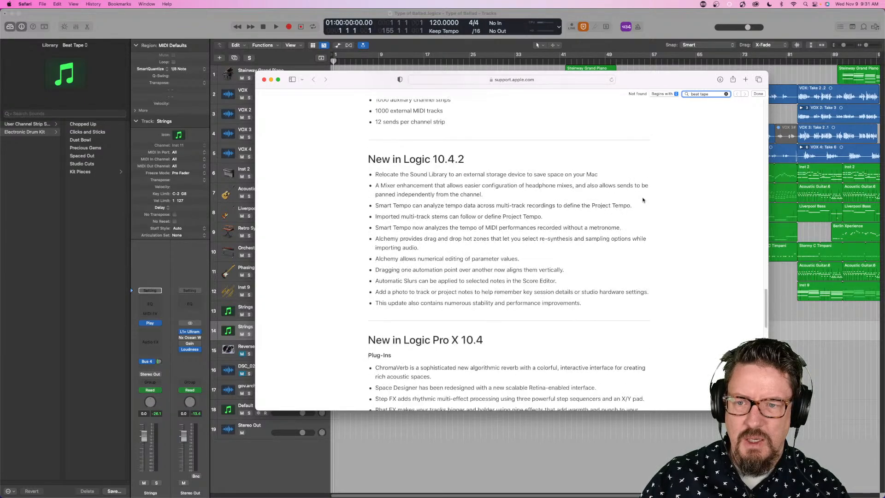
scroll(643, 200, "up", 10)
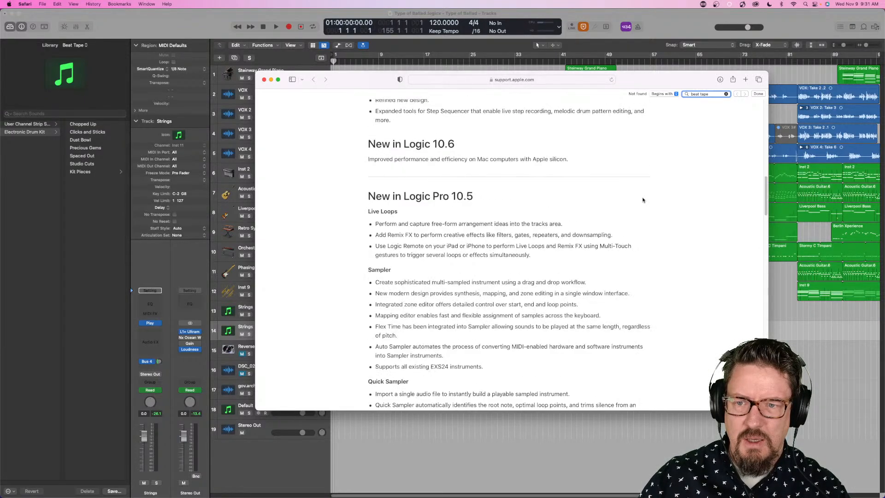
scroll(643, 201, "up", 12)
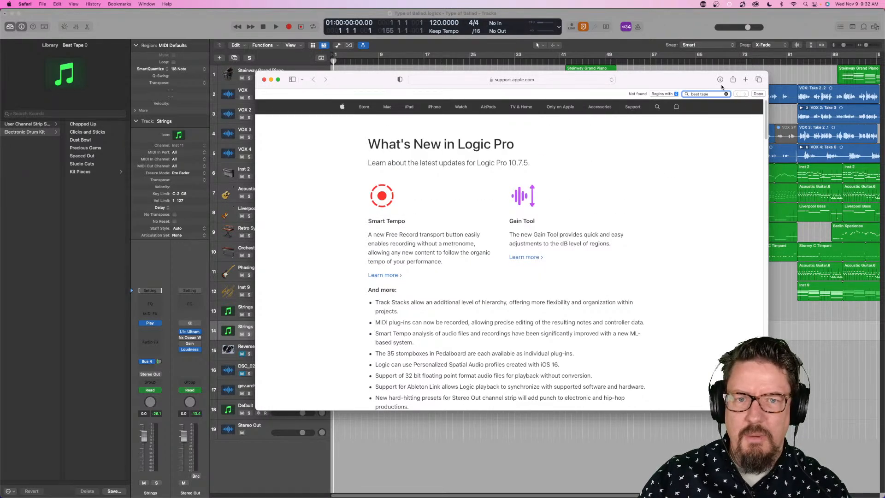
left_click(758, 94)
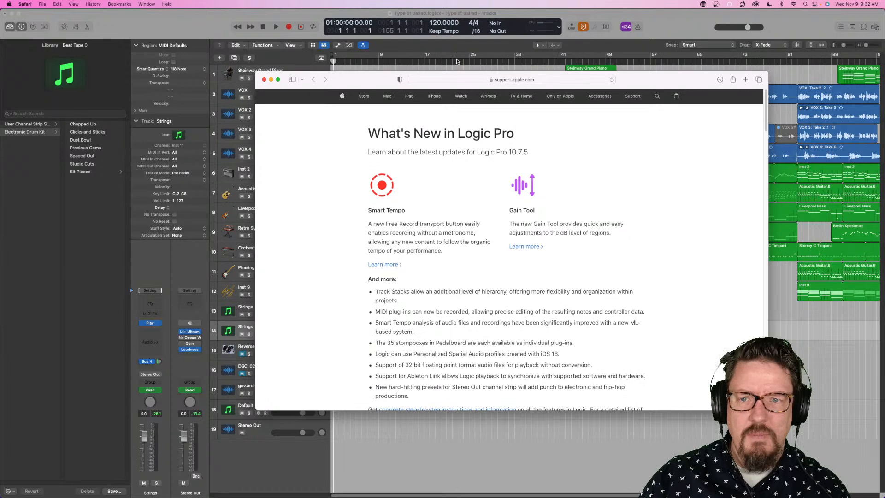
left_click(264, 79)
- Open the Logic Pro release notes from the application's help resources
left_click(169, 18)
left_click(182, 4)
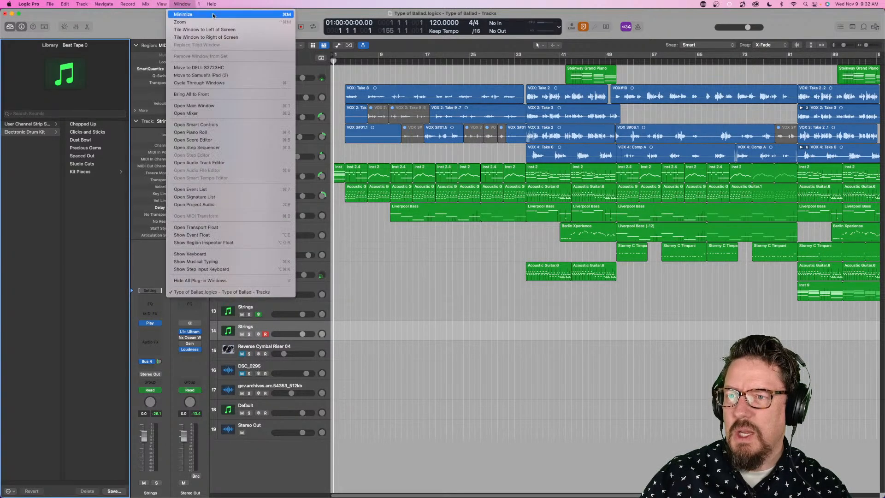
mouse_move(212, 3)
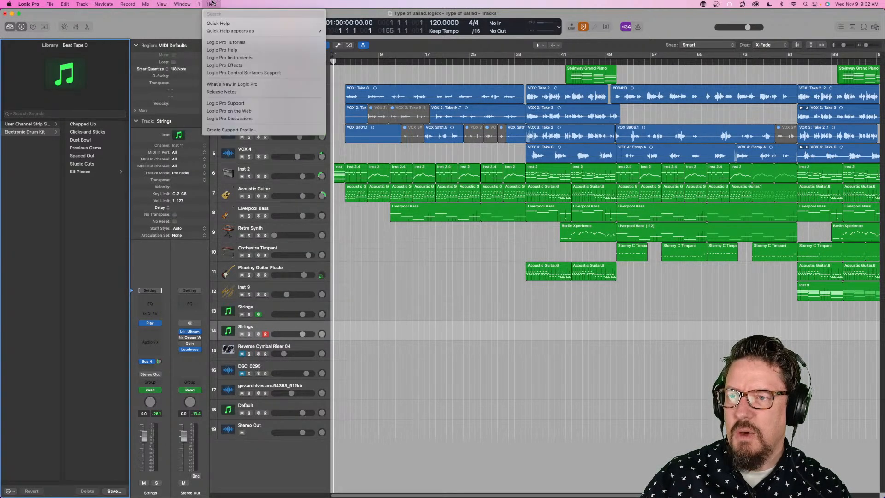
left_click(249, 92)
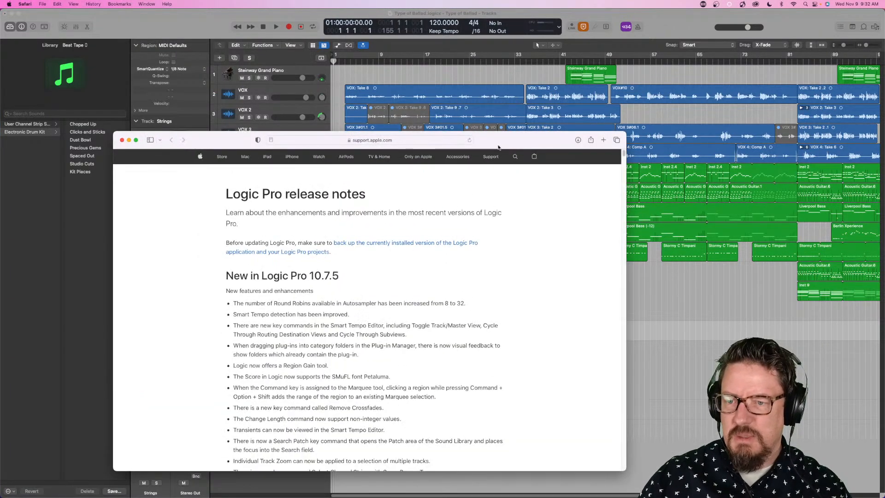
- Skim the Logic Pro release notes, search the page for "beat tape", and close the Safari window
scroll(488, 223, "down", 20)
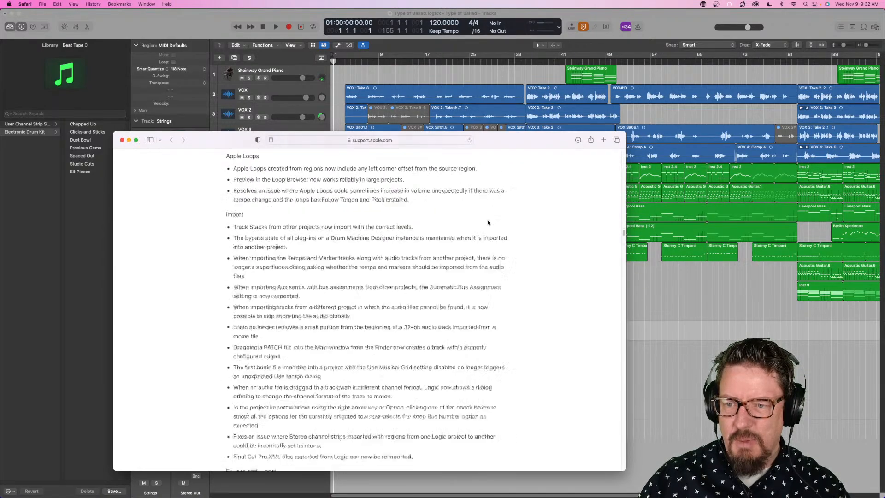
scroll(488, 223, "up", 20)
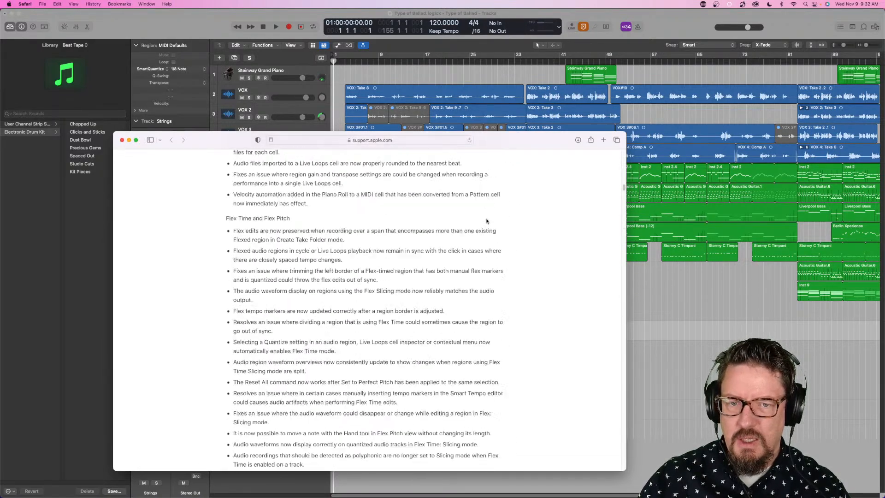
key("super+f")
type("beat tape")
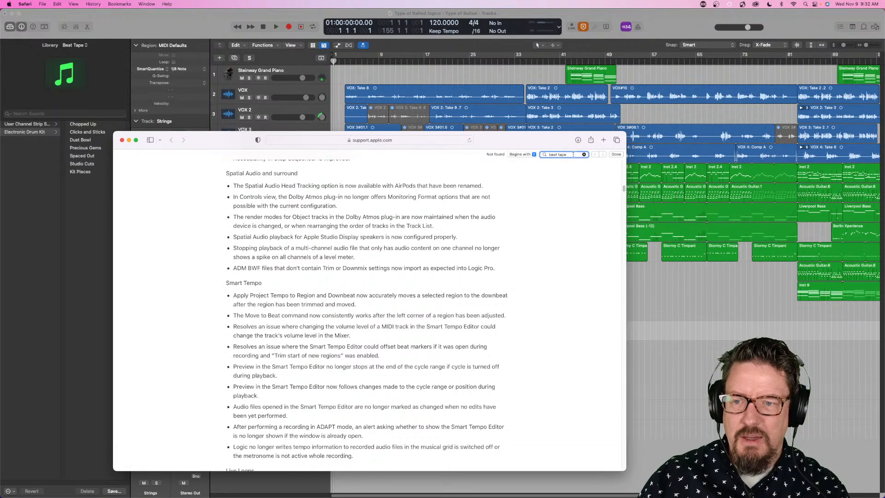
scroll(435, 236, "up", 20)
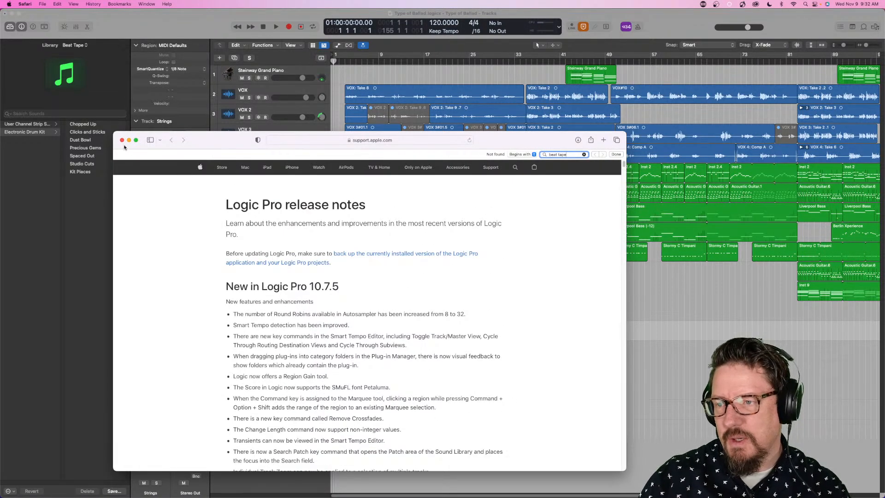
left_click(123, 140)
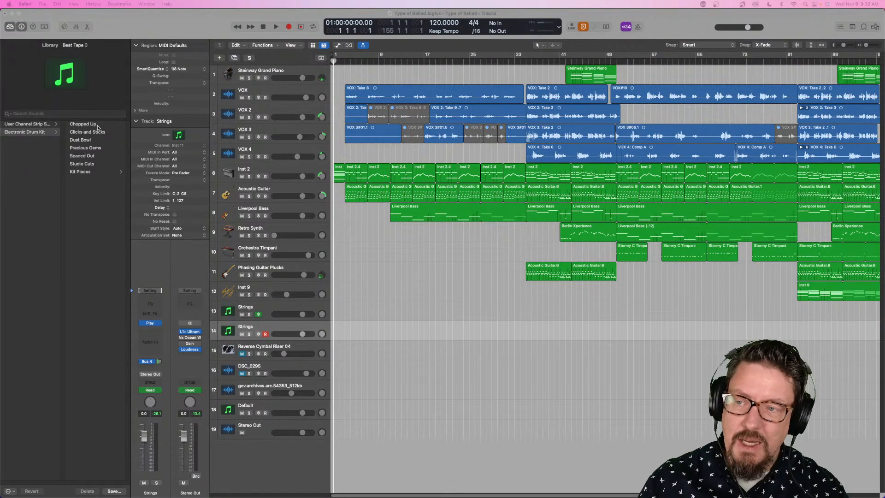
- Filter the Library to the Modular Rhythms sound pack and show its Kit Pieces categories
left_click(75, 45)
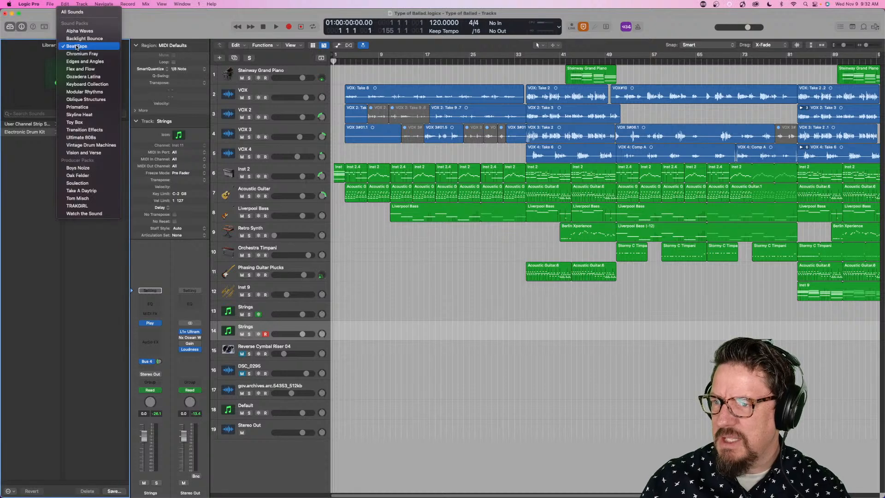
left_click(92, 94)
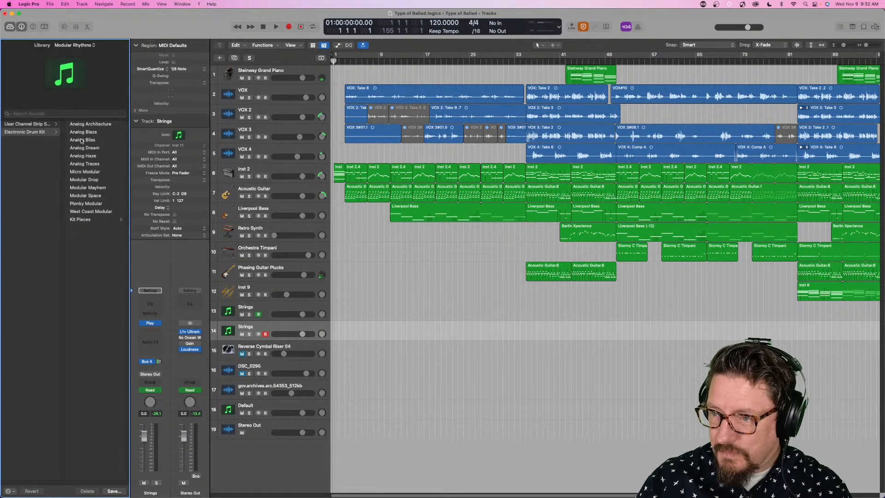
left_click(83, 220)
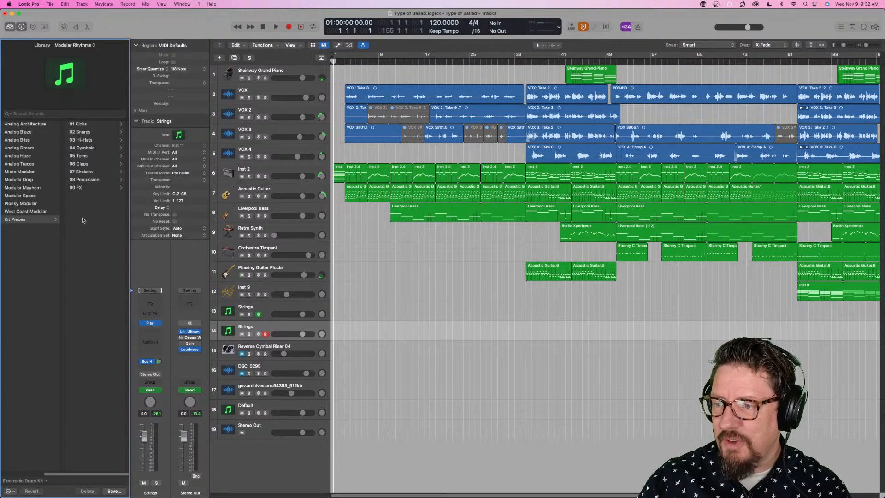
- Browse the Modular Rhythms kit pieces from 01 Kicks to 09 FX and return to the Electronic Drum Kit patches
left_click(83, 124)
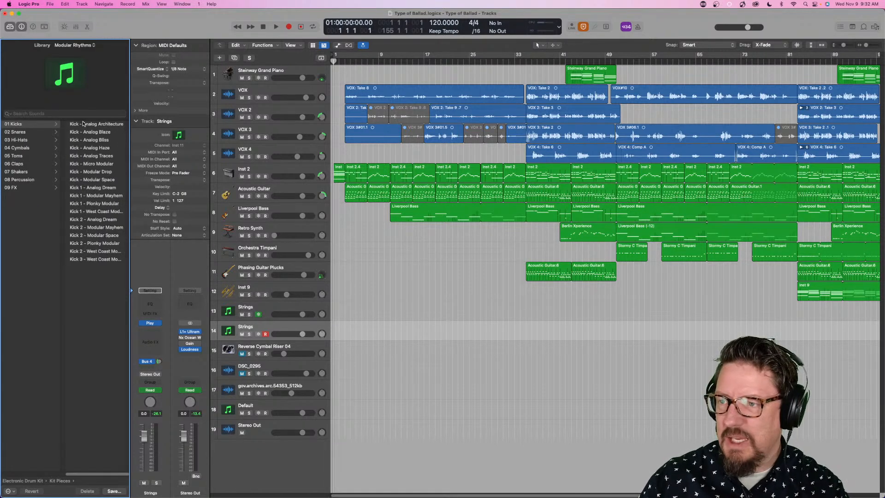
key("Down")
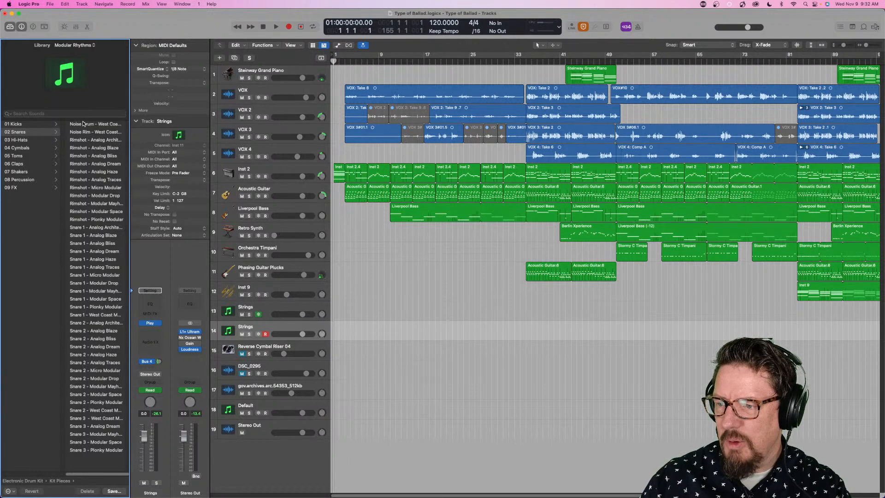
key("Down")
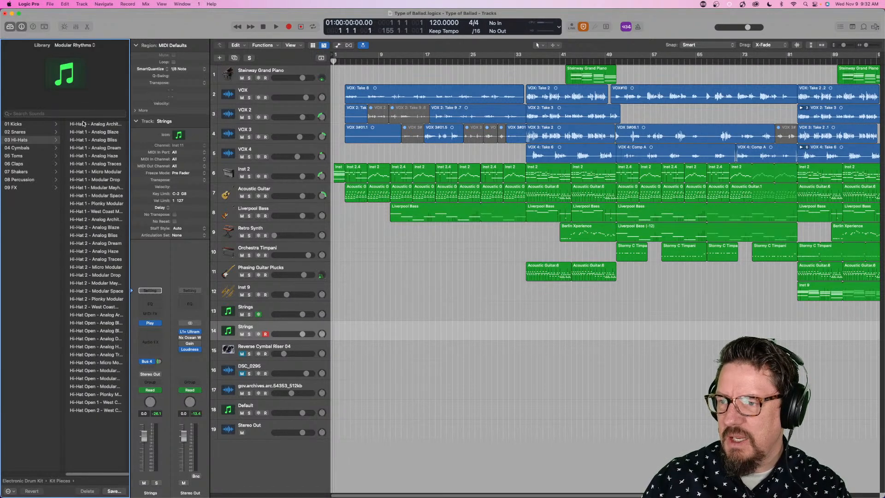
key("Down")
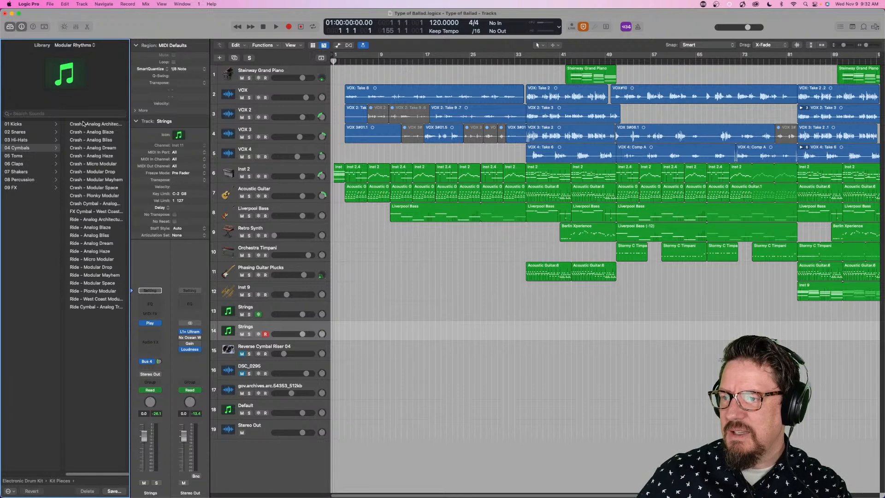
key("Down")
key("Down")
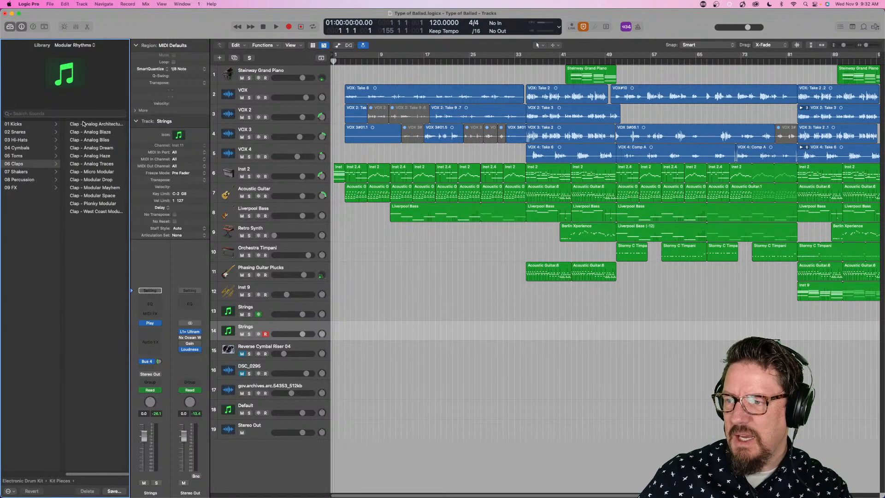
key("Down")
key("Down")
key("Down")
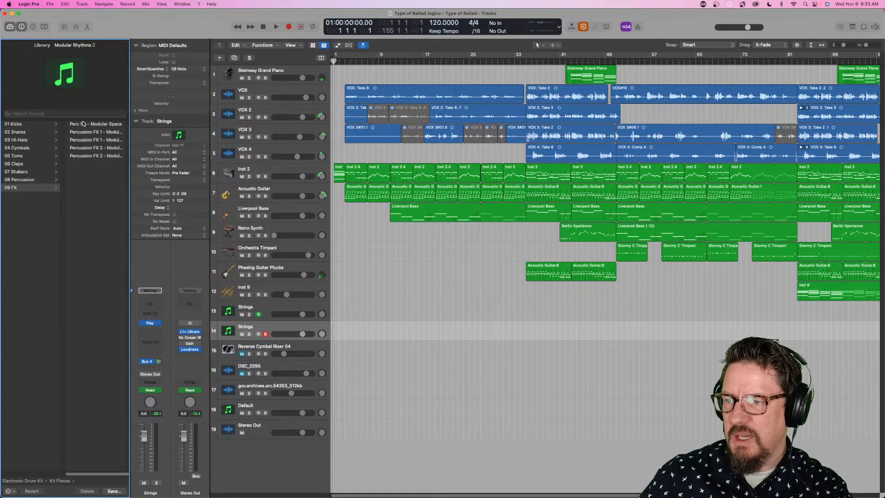
key("Left")
key("Left")
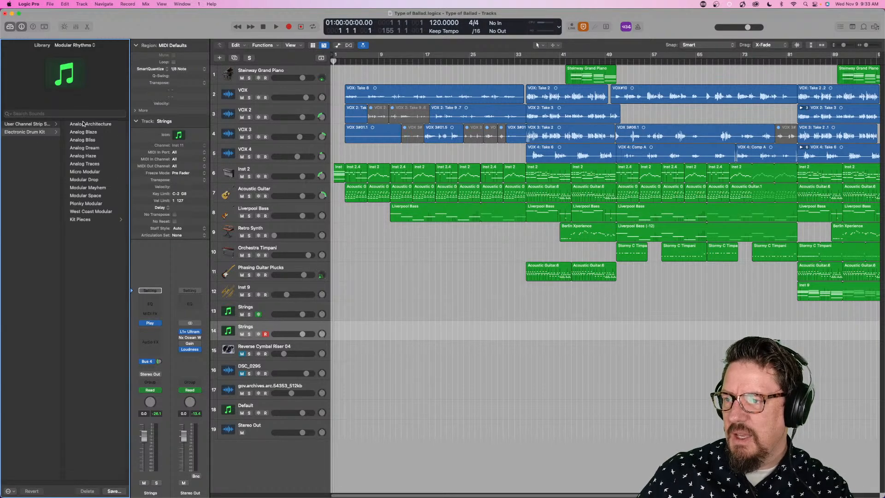
- Filter the Library back to the Beat Tape sound pack and show its Kit Pieces categories
left_click(72, 46)
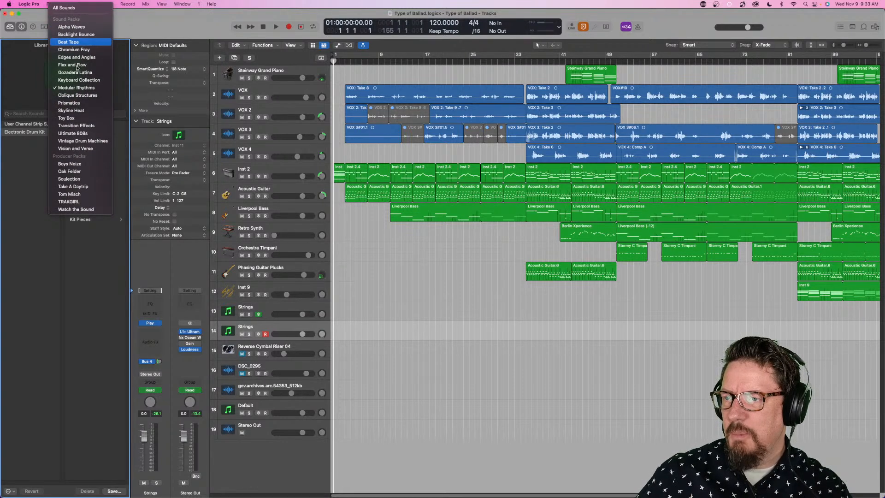
left_click(76, 46)
left_click(83, 173)
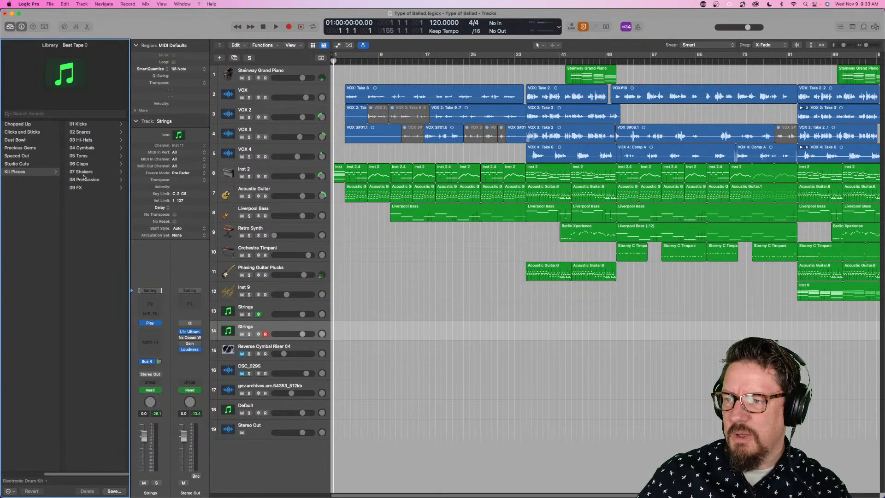
- Look through the Beat Tape kit pieces, including Snares and Hi-Hats, and return to the Electronic Drum Kit patches
key("Right")
key("Down")
key("Down")
key("Down")
key("Down")
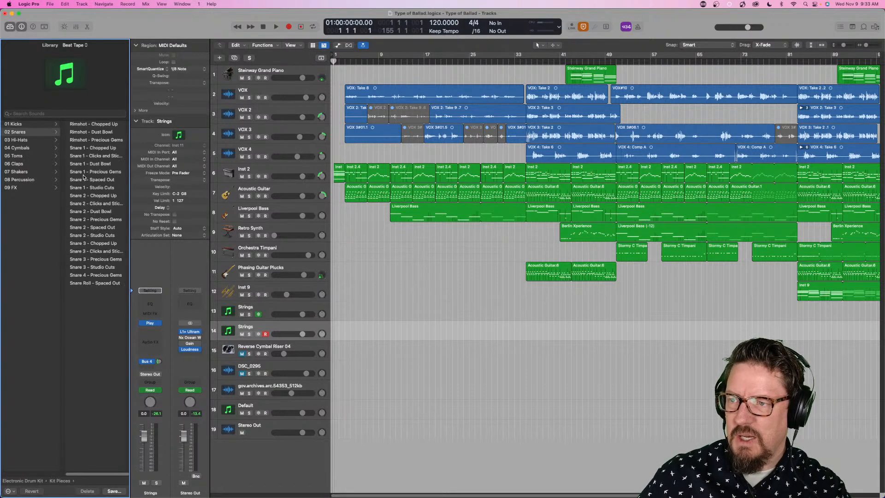
key("Down")
key("Down")
key("Down")
key("Down")
key("Up")
key("Up")
key("Up")
key("Up")
key("Up")
key("Up")
key("Up")
key("Up")
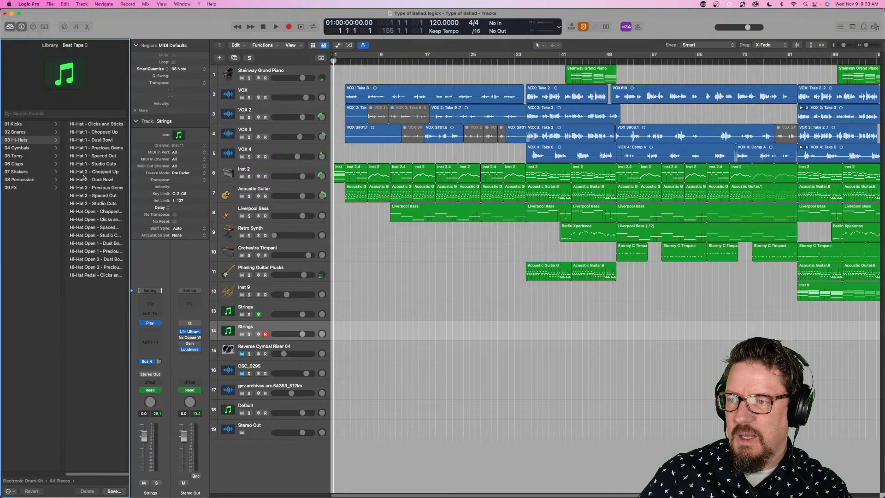
key("Left")
key("Left")
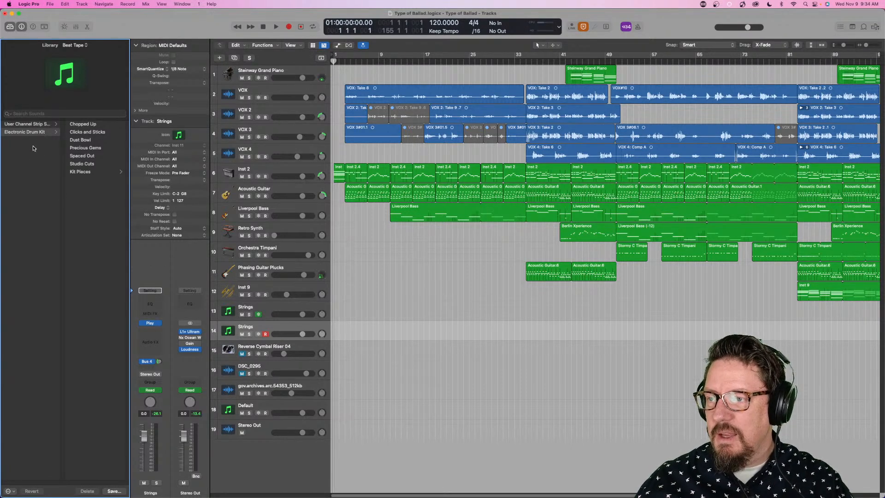
- Load the Beat Tape kit Chopped Up on Strings track 14, replacing it with the Clicks and Sticks kit
left_click(75, 46)
left_click(75, 46)
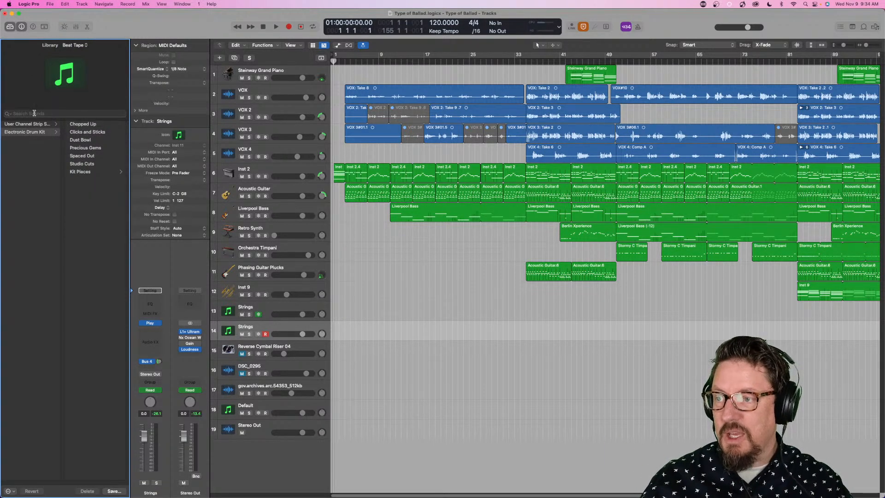
left_click(90, 125)
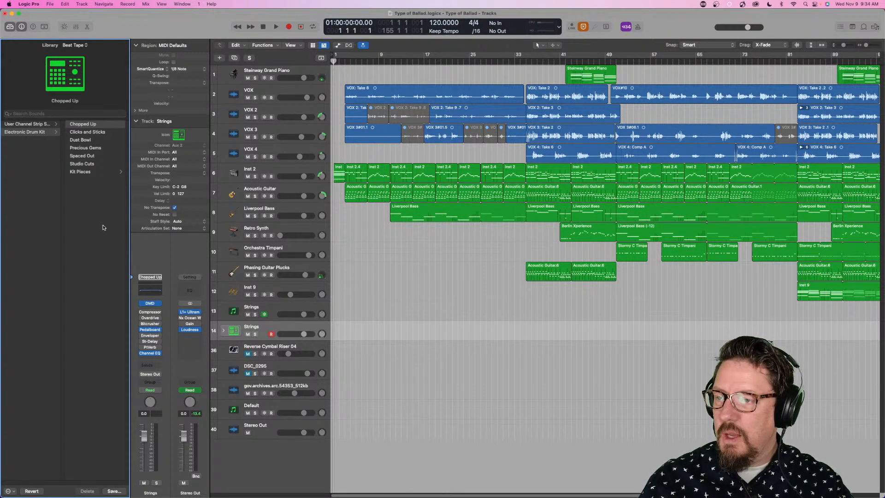
left_click(88, 133)
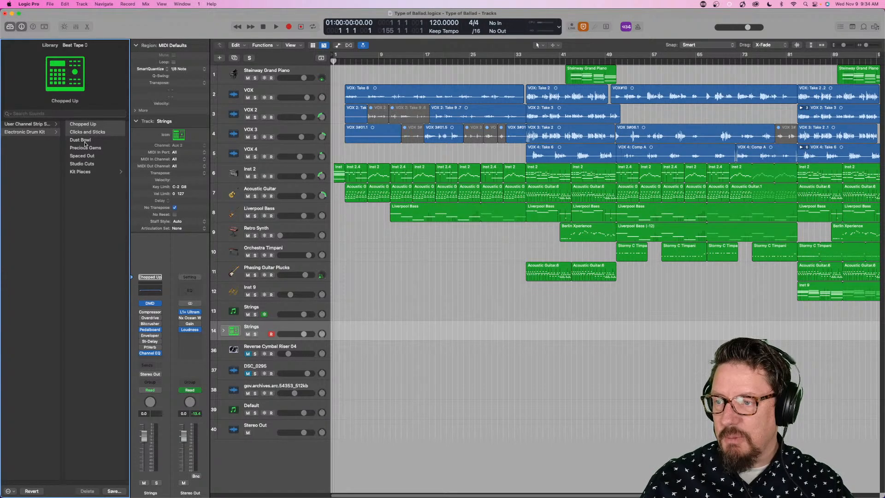
- Open the kit's Drum Machine Designer, move its window clear of the track list, and review the first two pad pages
left_click(148, 303)
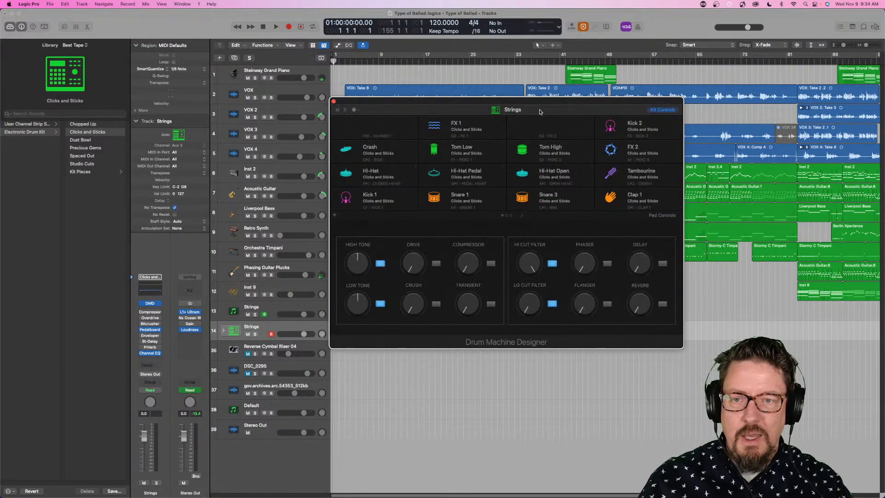
left_click_drag(545, 103, 624, 82)
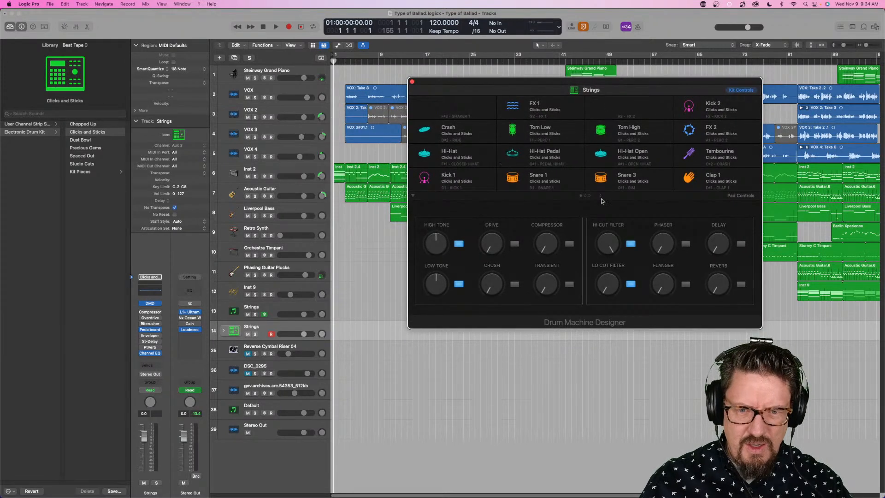
left_click(600, 197)
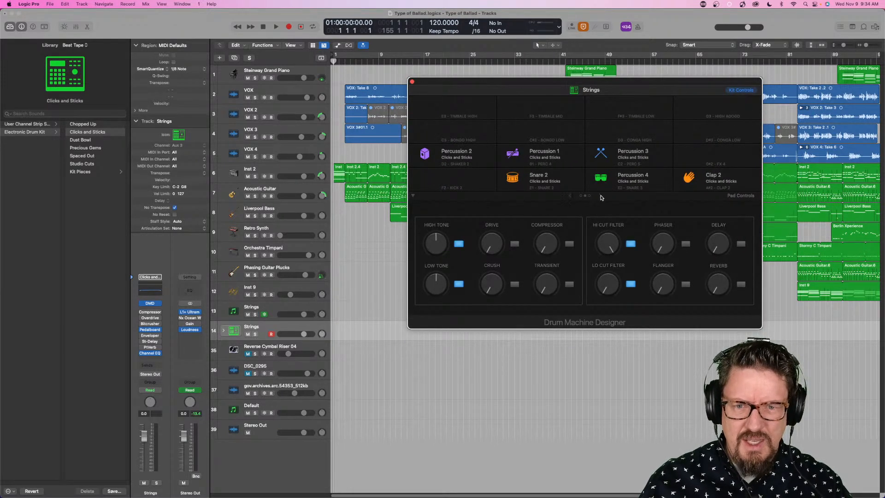
left_click(570, 198)
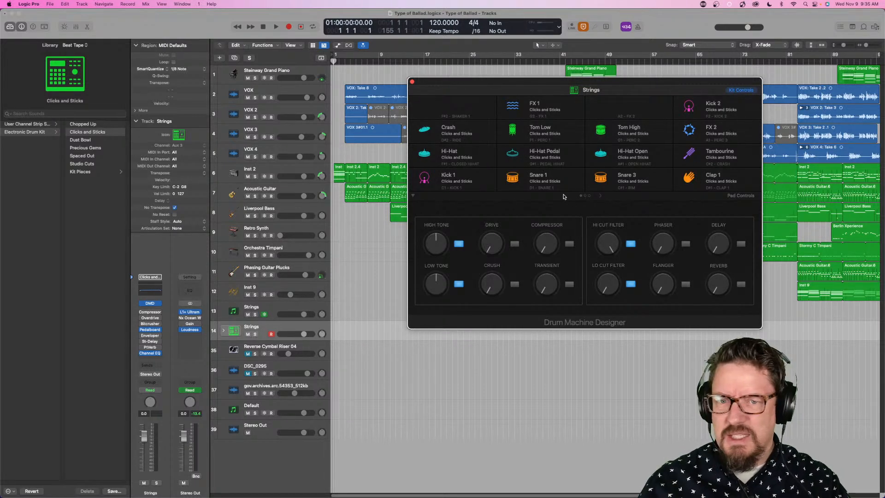
left_click(601, 195)
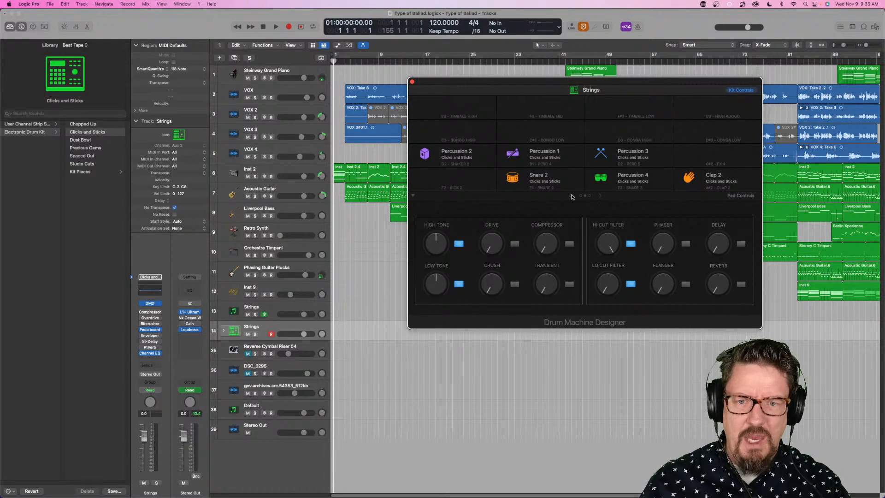
left_click(572, 198)
- Audition the first page's Clicks and Sticks pads: Crash, hi-hats, Kick 1, Snares 1 and 3, toms, FX 1 and Clap 1
left_click(466, 128)
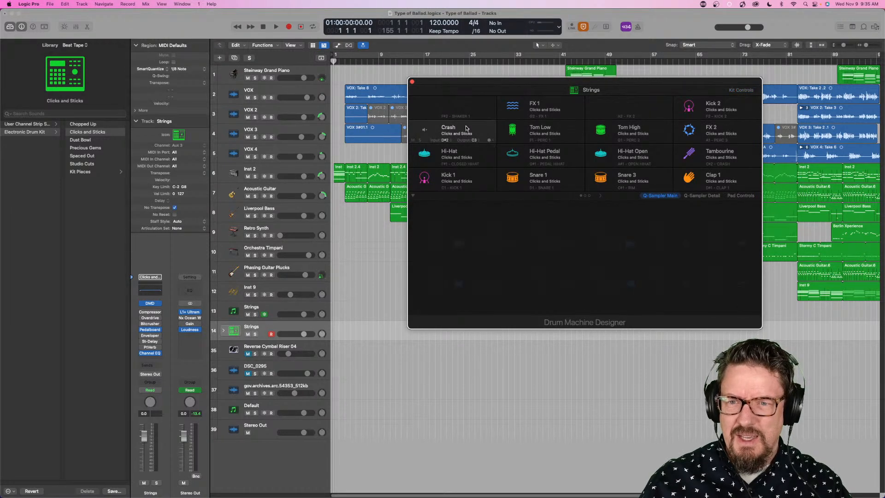
left_click(425, 131)
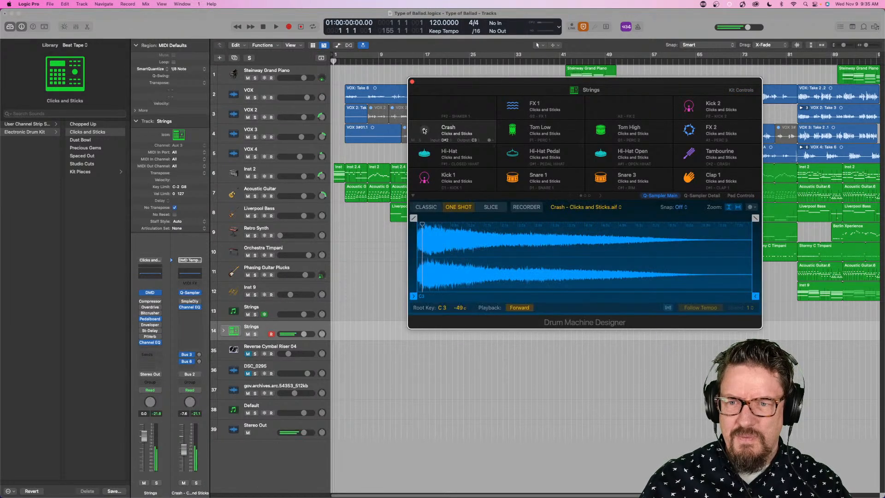
left_click(426, 155)
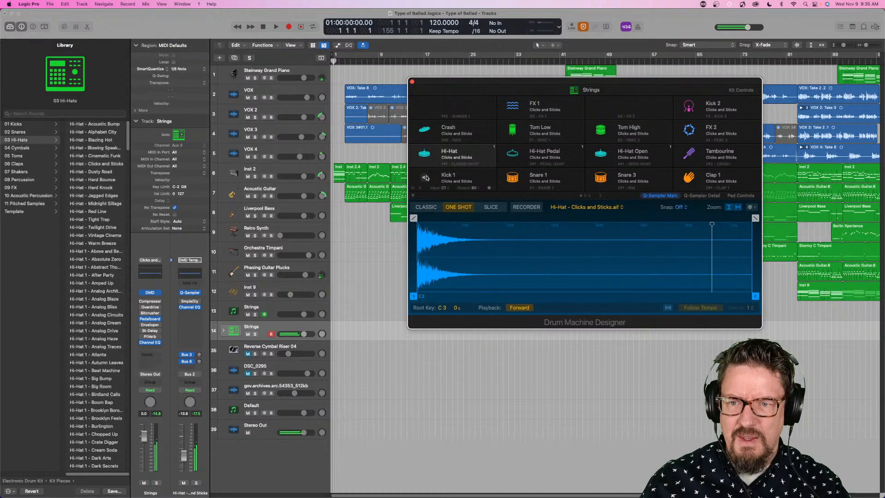
left_click(424, 178)
left_click(514, 171)
left_click(513, 153)
left_click(513, 131)
left_click(514, 106)
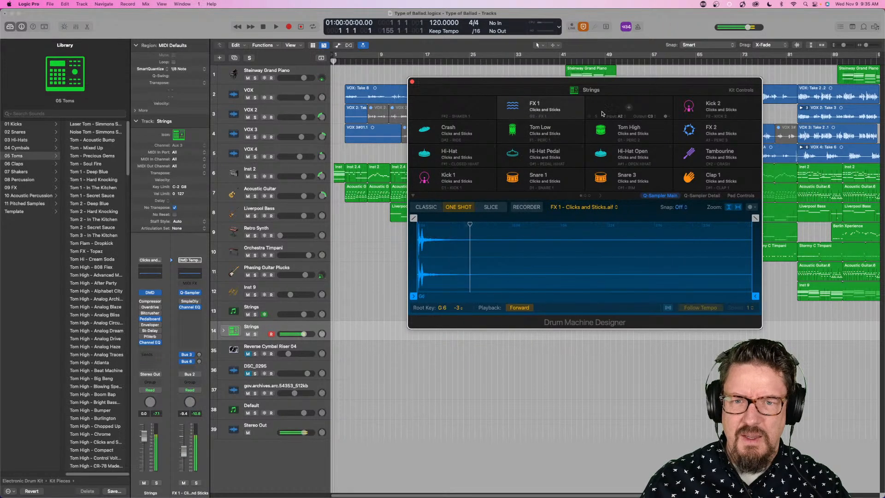
left_click(601, 132)
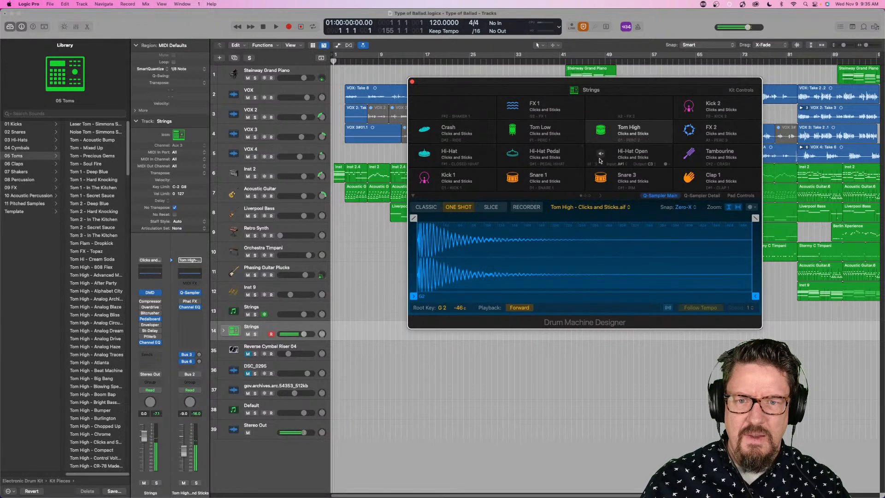
left_click(601, 150)
left_click(600, 177)
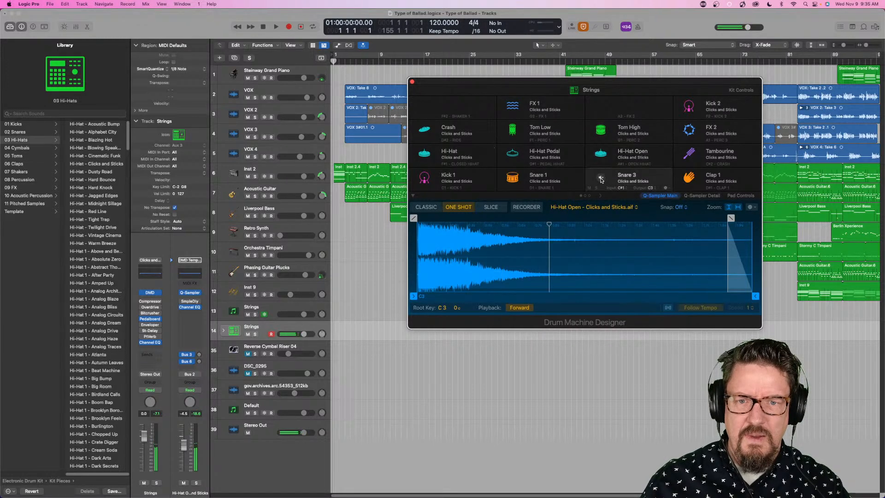
left_click(694, 178)
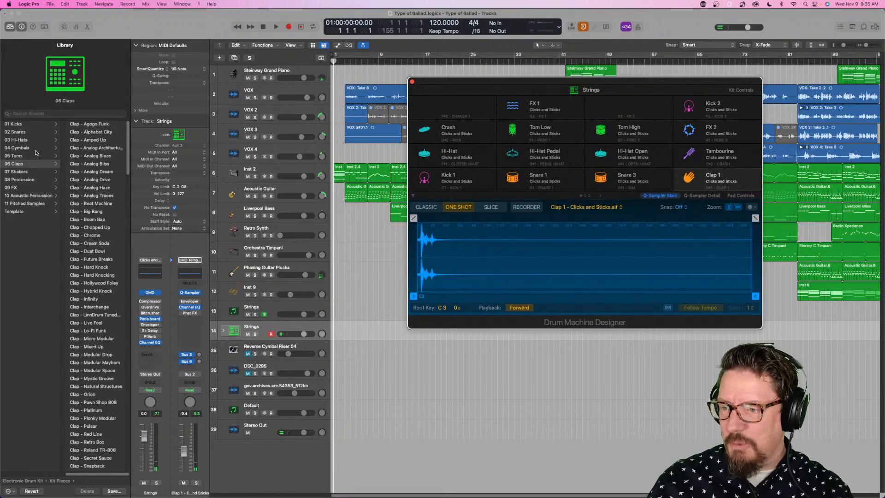
- Load the kit piece Shaker - 808 Flex on the empty Shaker 1 pad and audition it
scroll(81, 214, "down", 8)
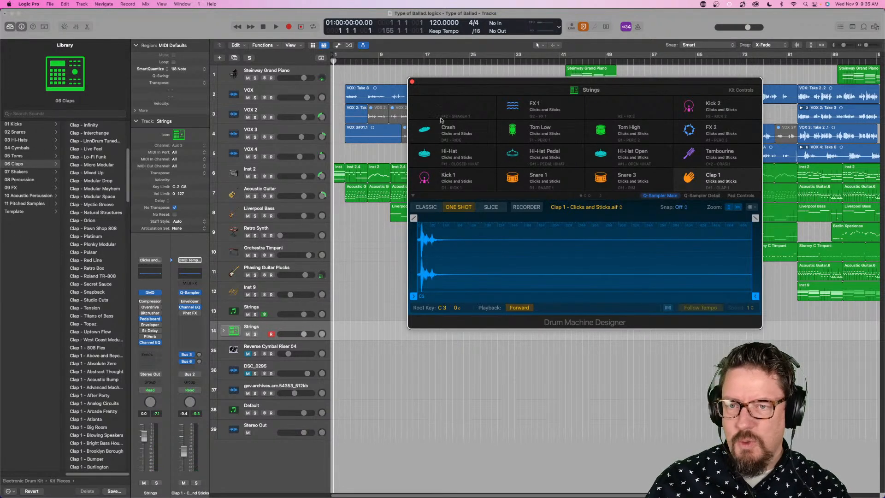
left_click(425, 156)
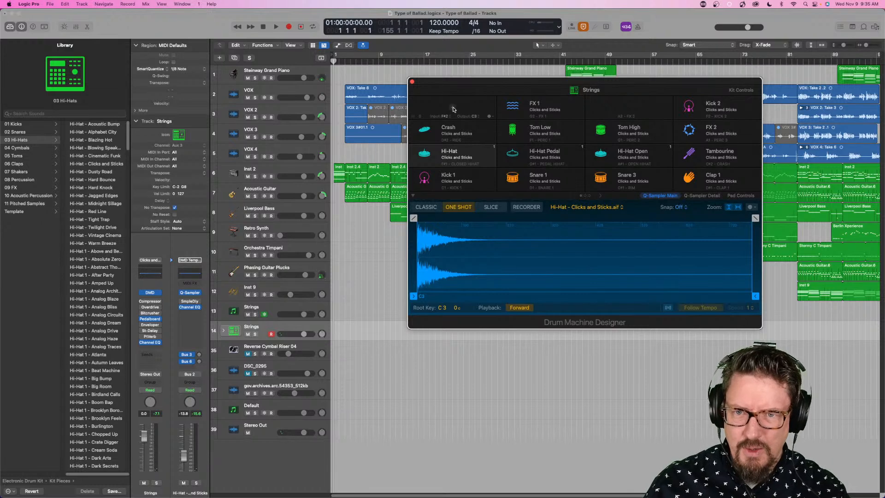
left_click(478, 106)
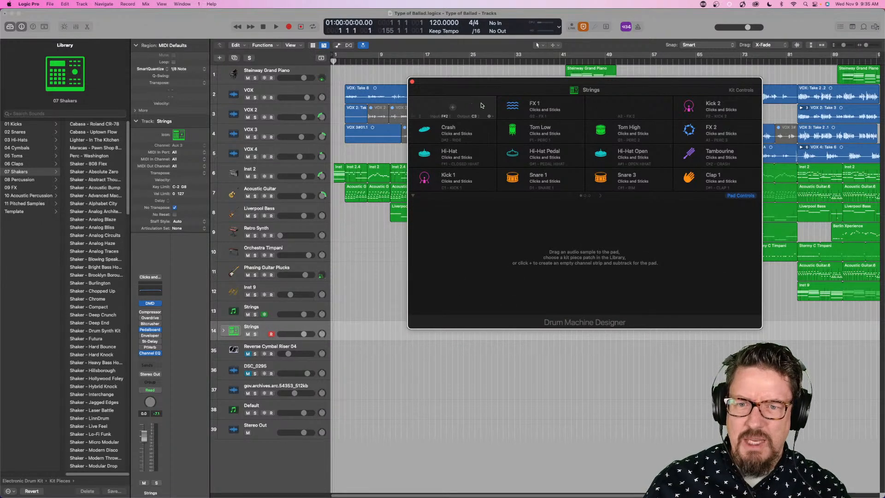
left_click(96, 164)
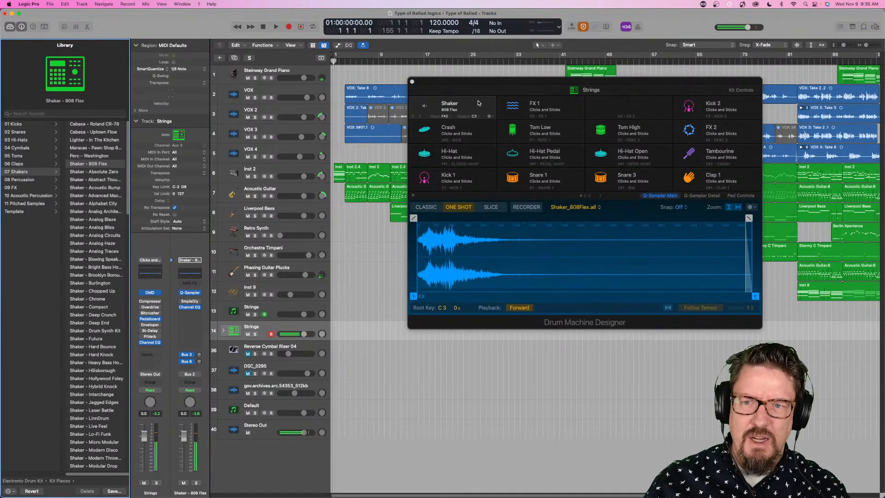
left_click(425, 107)
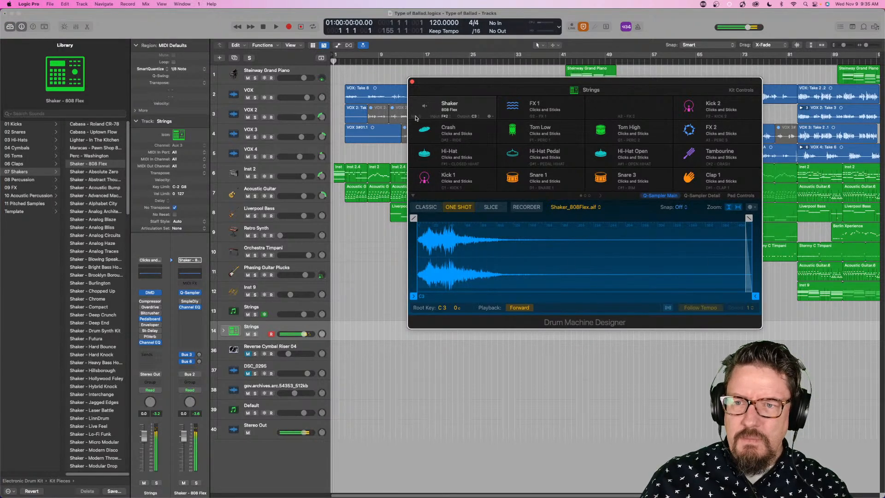
- Inspect the available input note and output note choices for the Shaker pad
left_click(445, 117)
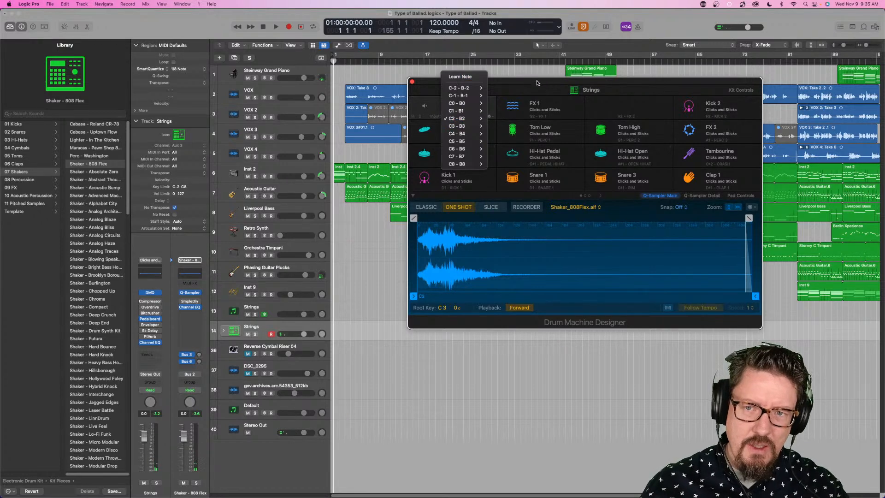
left_click(471, 77)
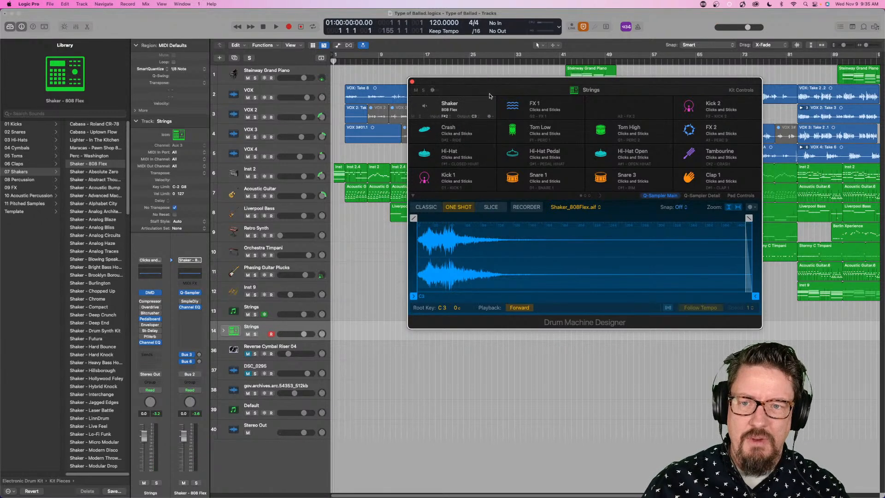
left_click(478, 118)
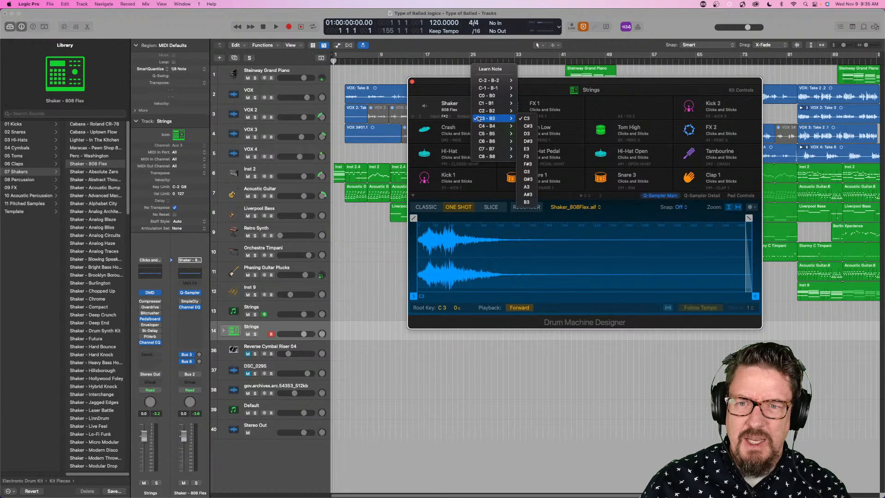
left_click(547, 87)
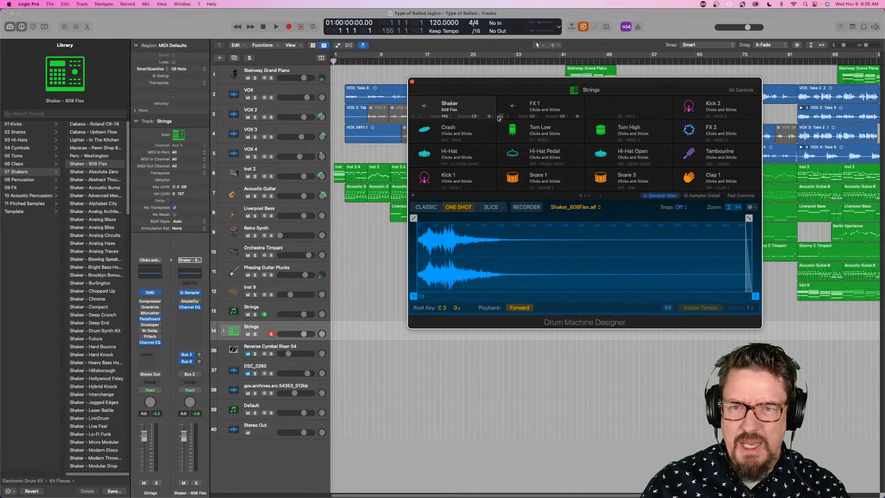
- Give the Shaker pad the maraca icon from the Percussion icon set
right_click(491, 118)
mouse_move(537, 127)
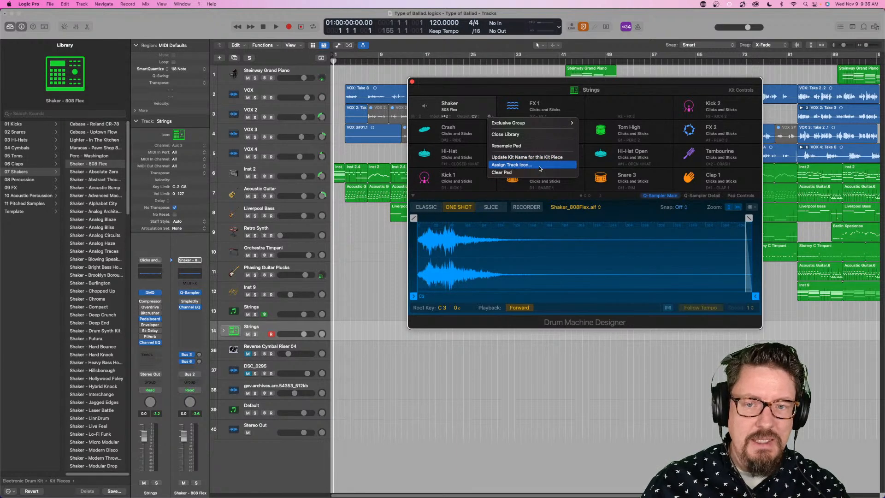
left_click(512, 164)
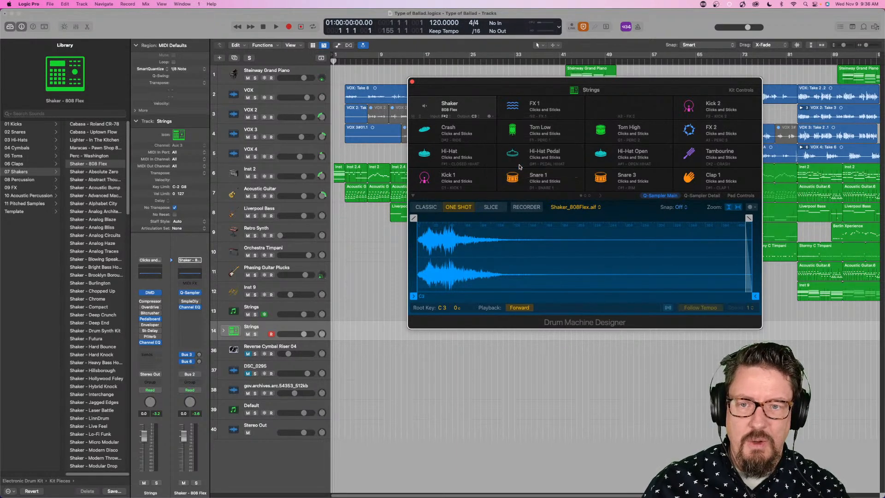
left_click(430, 83)
- View the FX kit pieces for the empty FX 2 pad, return to the Library categories, and close Drum Machine Designer
left_click(612, 102)
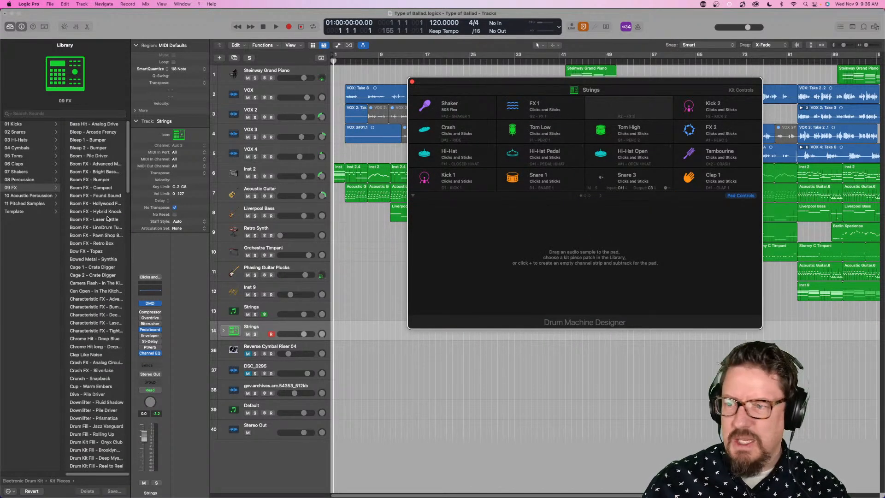
scroll(33, 174, "left", 2)
scroll(33, 174, "left", 3)
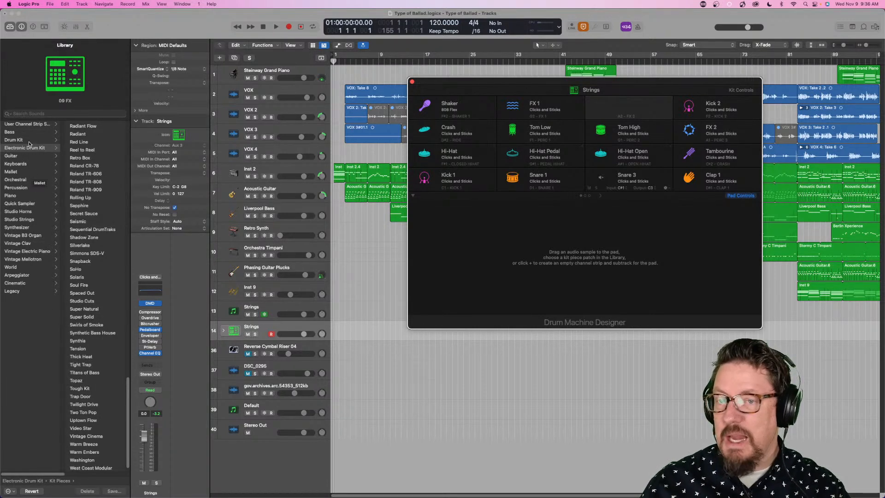
left_click(413, 82)
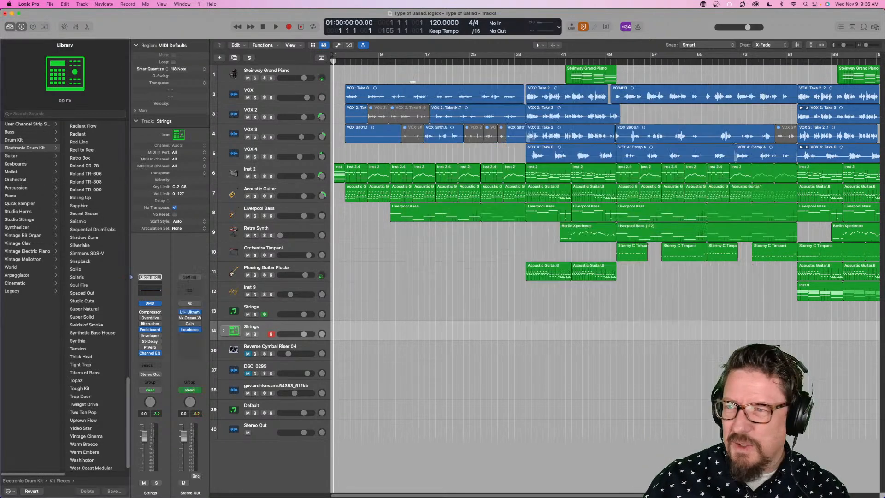
- Filter the Library to the Tom Misch producer pack and load its Lo-Fi Funk electronic drum kit on Strings track 14
left_click(76, 44)
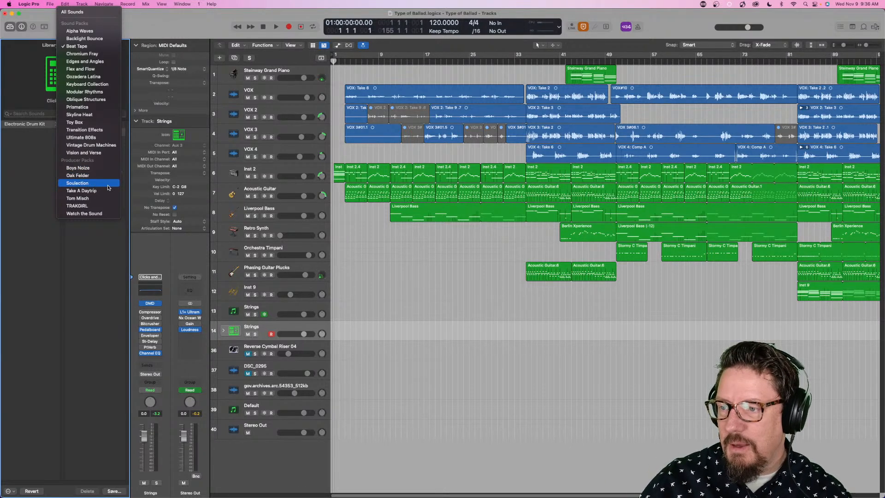
left_click(78, 198)
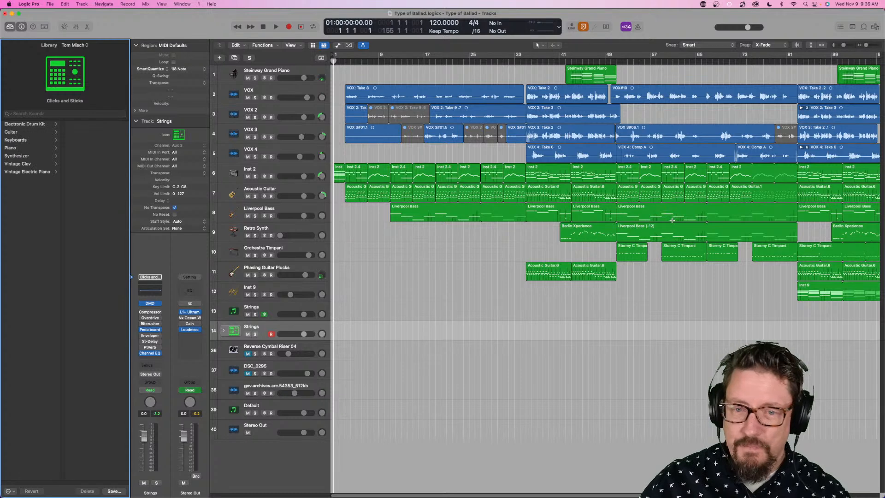
left_click(33, 128)
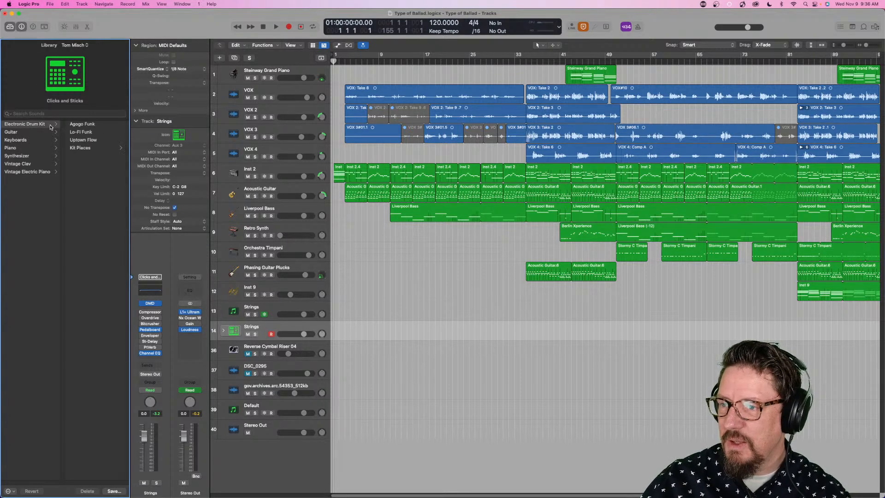
left_click(92, 126)
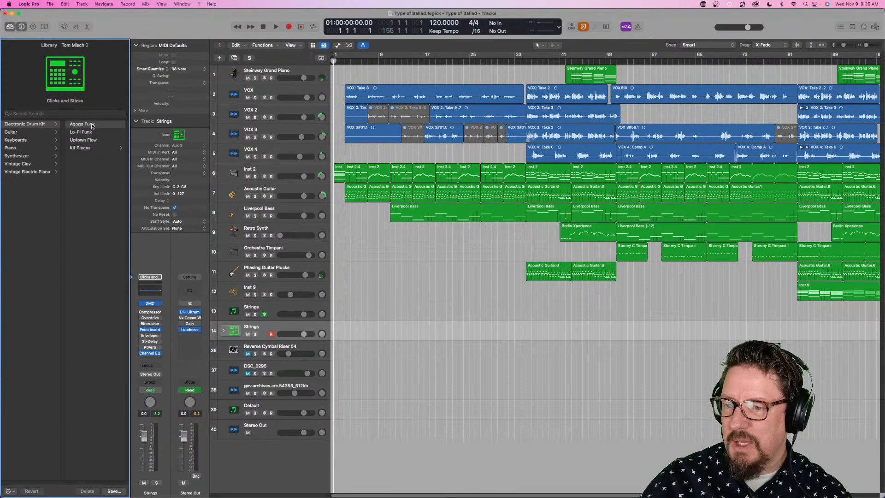
left_click(89, 133)
- Open the Lo-Fi Funk kit in Drum Machine Designer and audition its Kick 2, Hi-Hat Closed and Kick 1 pads
left_click(151, 304)
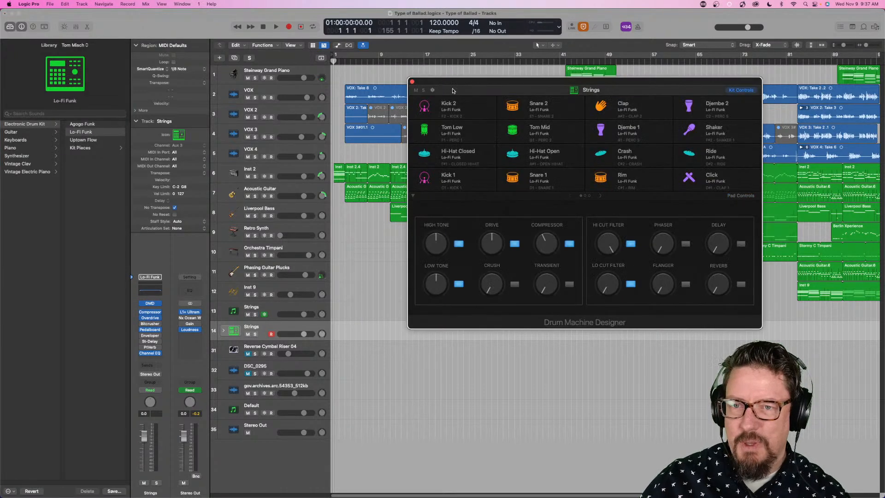
left_click(424, 106)
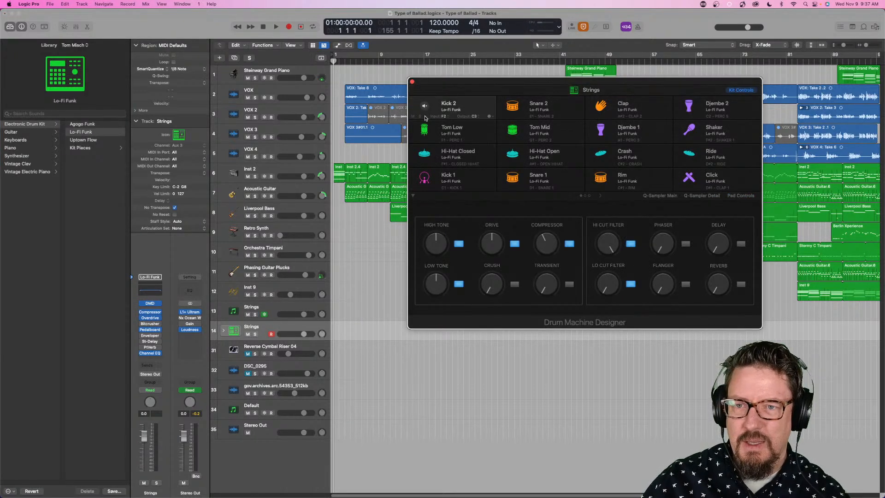
left_click(423, 152)
left_click(424, 177)
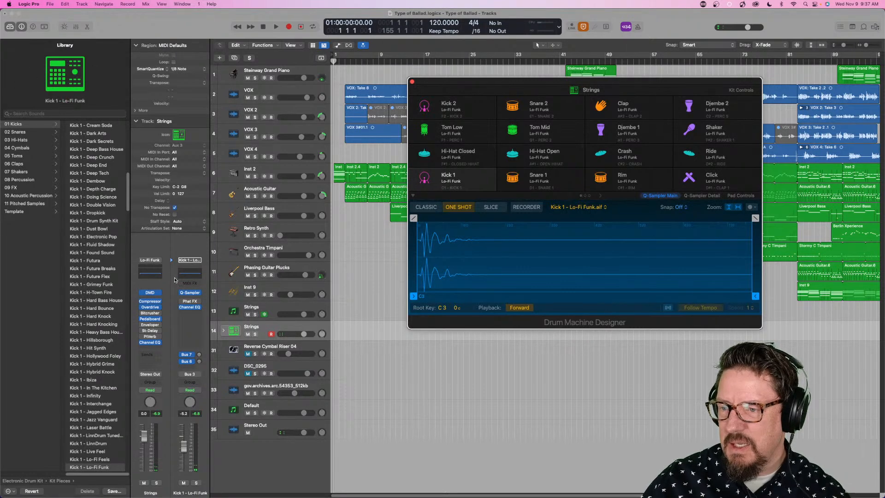
- Point the Library back to the whole kit's channel strip and browse the Tom Misch Guitar and Keyboards categories
left_click(136, 295)
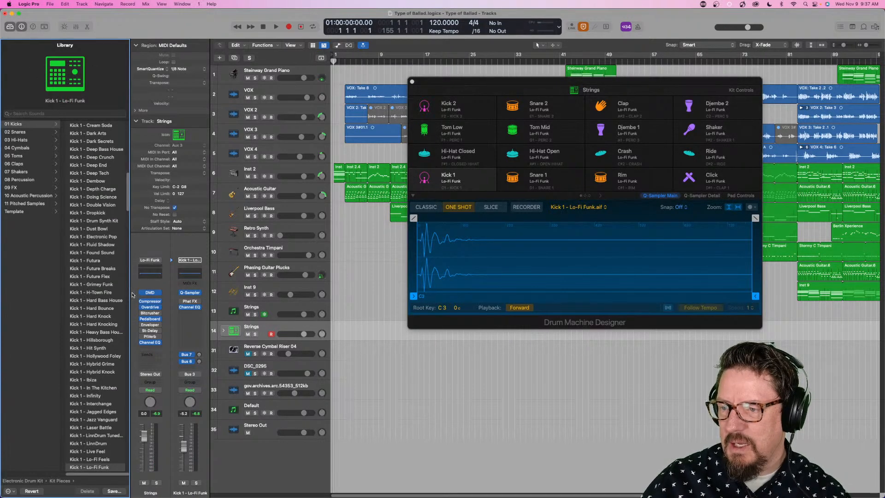
left_click(135, 263)
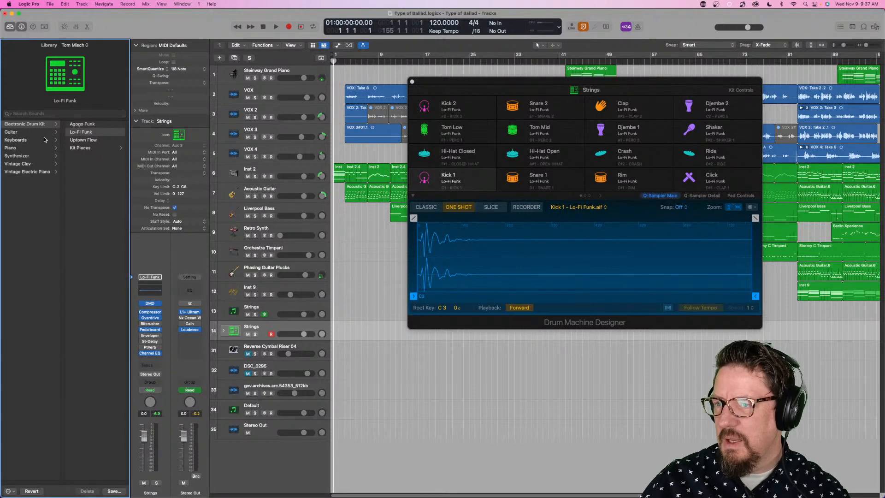
left_click(21, 133)
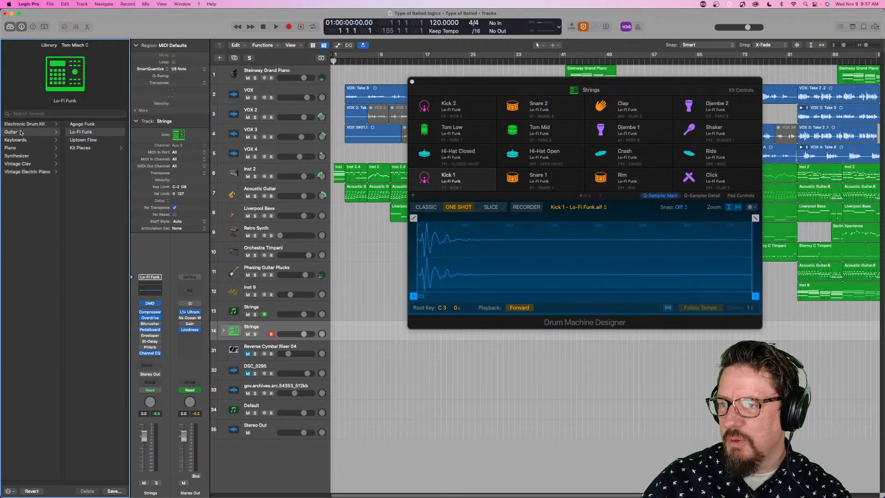
left_click(30, 141)
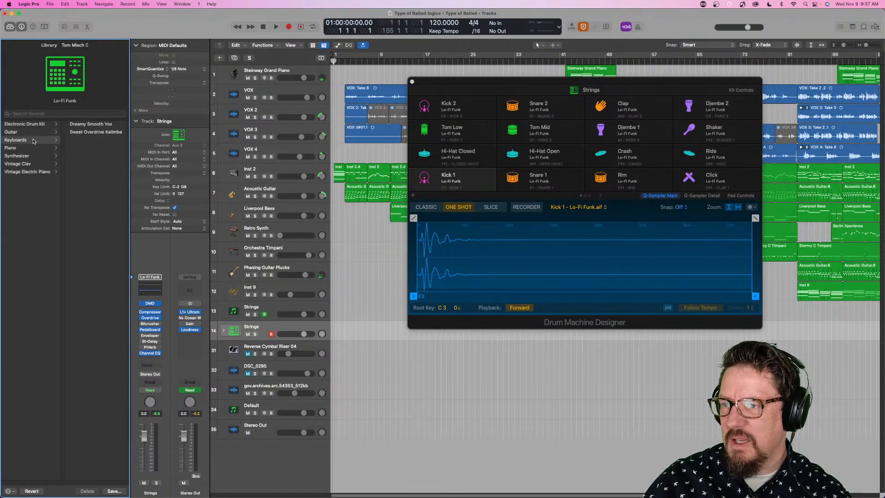
- Load the processed piano patch Small Amped Acoustic Piano on Strings track 14
left_click(26, 149)
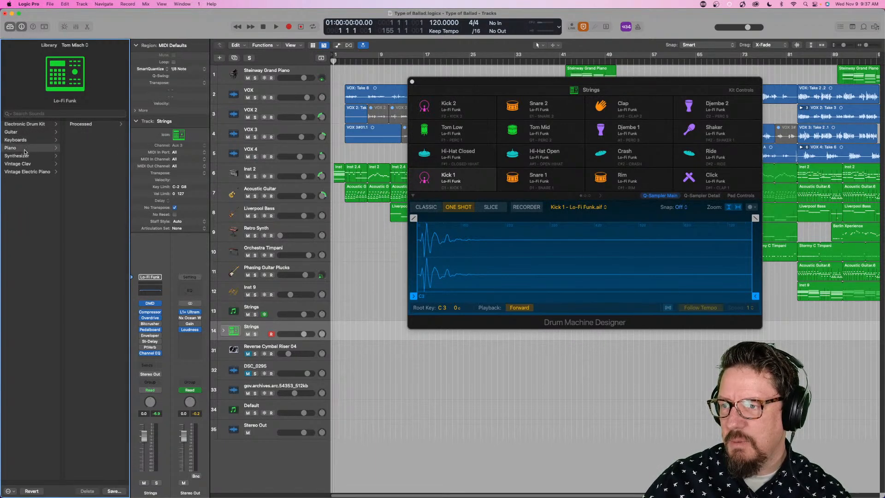
left_click(91, 124)
left_click(92, 126)
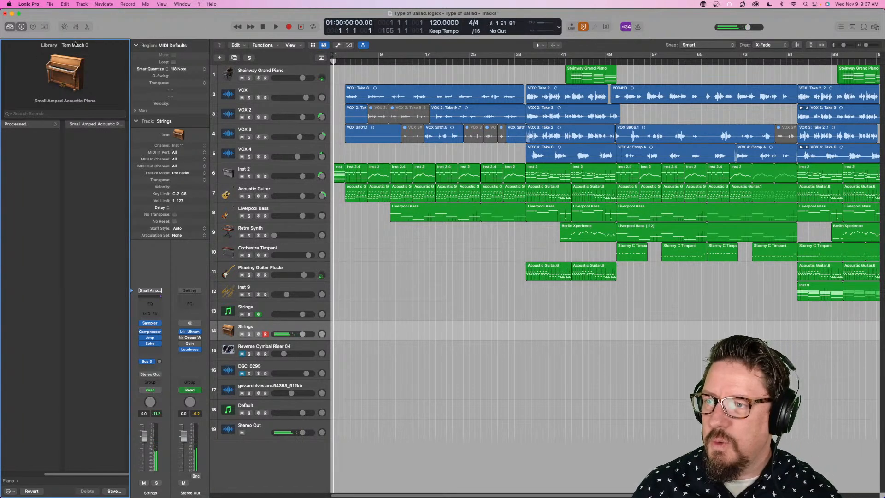
- Browse to the kicks among the Tom Misch electronic kit pieces and load Kick 1 - Agogo Funk on Strings track 14
left_click(27, 124)
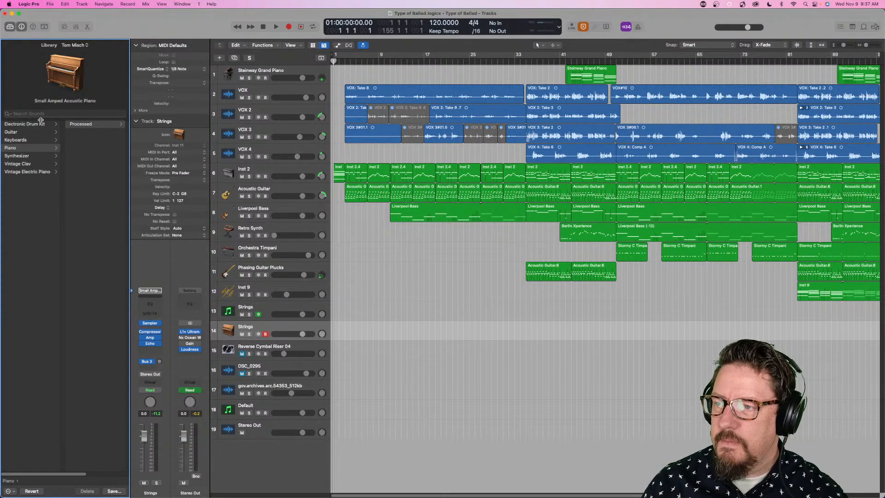
left_click(32, 125)
left_click(89, 148)
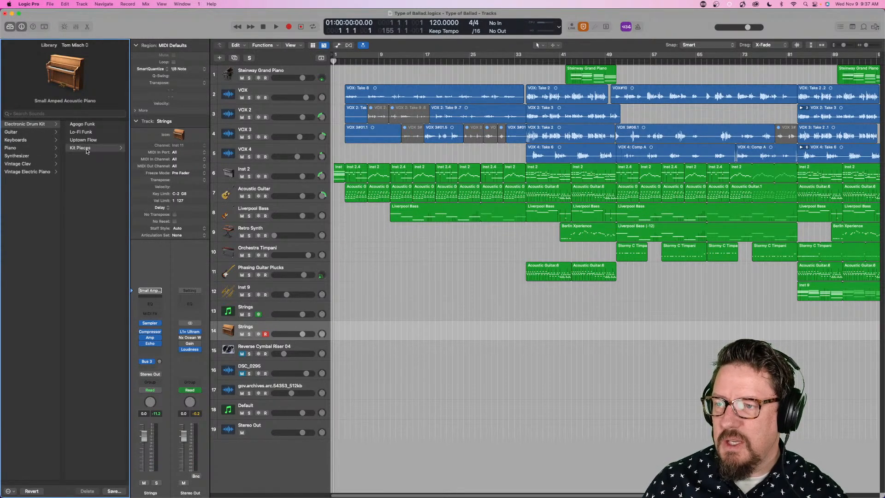
left_click(87, 122)
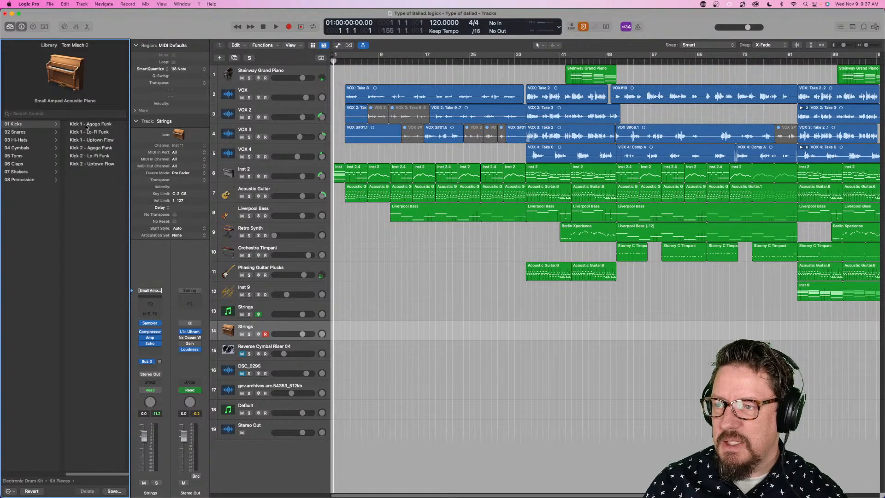
left_click(94, 125)
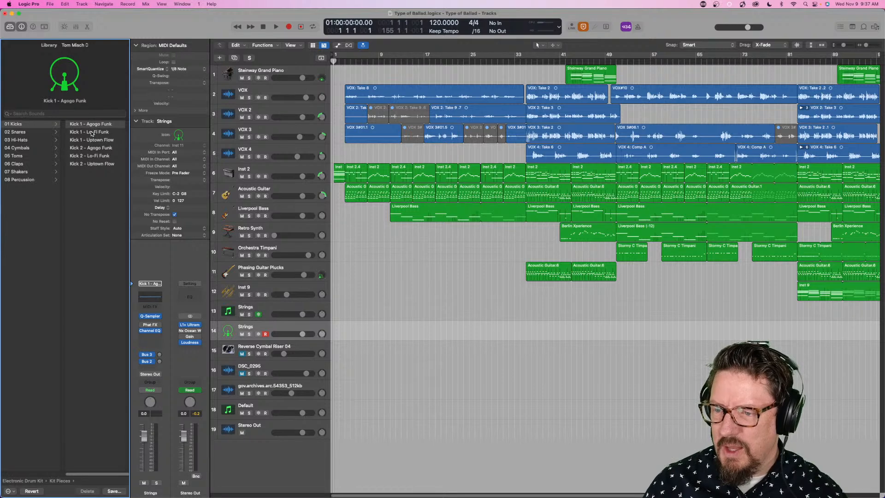
- Open the kick's Quick Sampler and try the remaining kick patches from Kick 1 - Lo-Fi Funk on, ending with Kick 2 - Uptown Flow
mouse_move(148, 319)
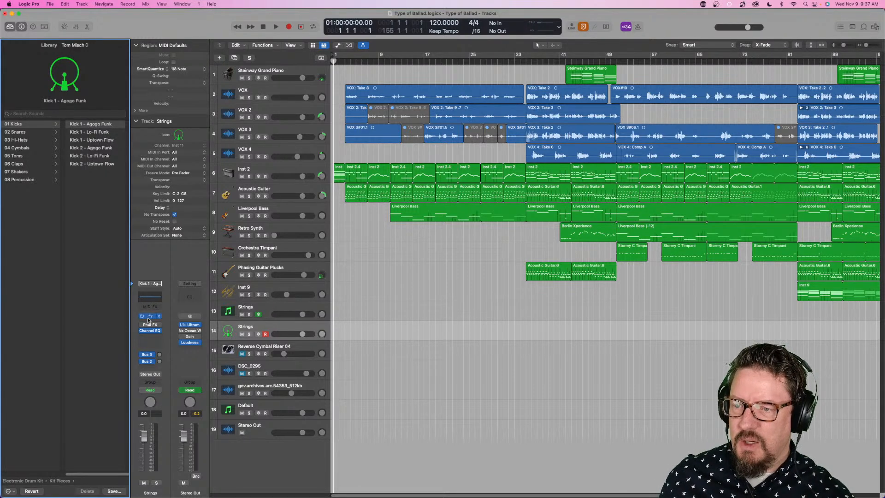
left_click(98, 132)
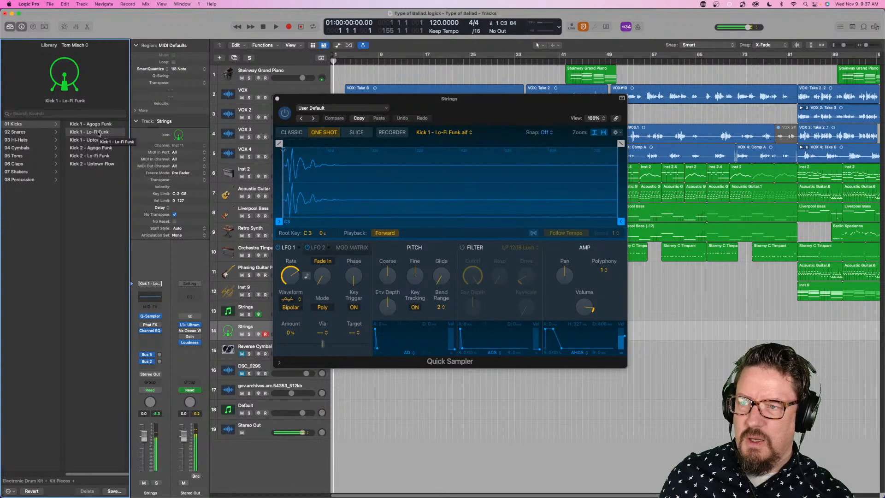
key("Down")
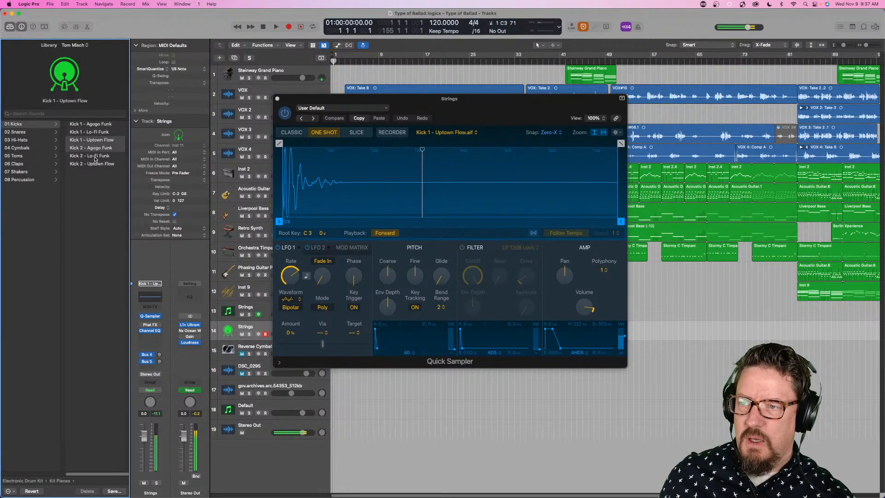
left_click(95, 159)
left_click(95, 165)
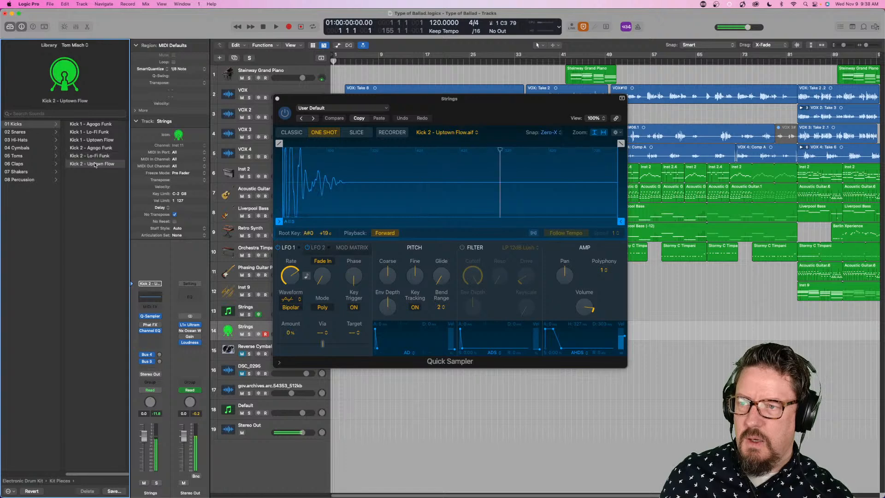
- Close the kick's Quick Sampler and load the Tom Misch electronic drum kit Uptown Flow on Strings track 14
scroll(95, 164, "left", 5)
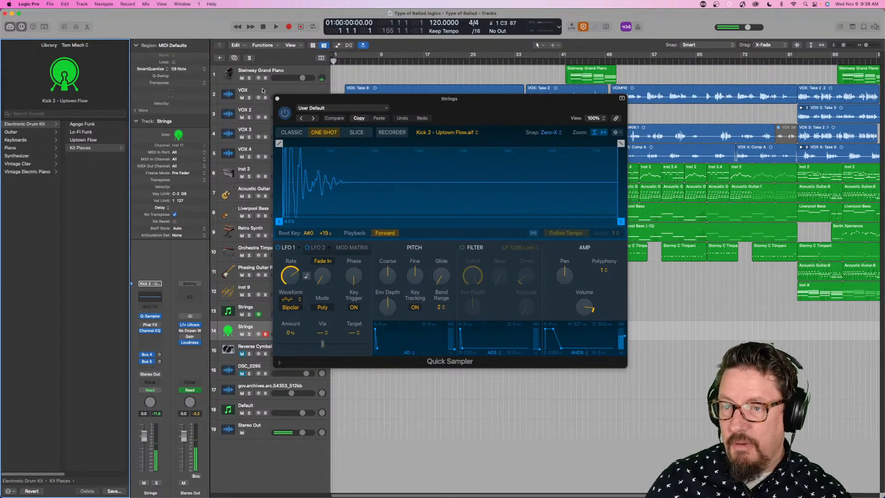
left_click(277, 98)
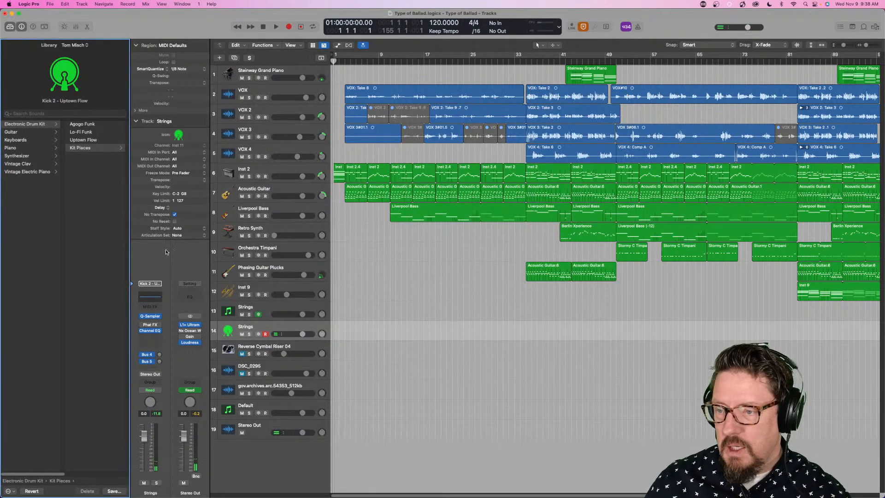
left_click(86, 142)
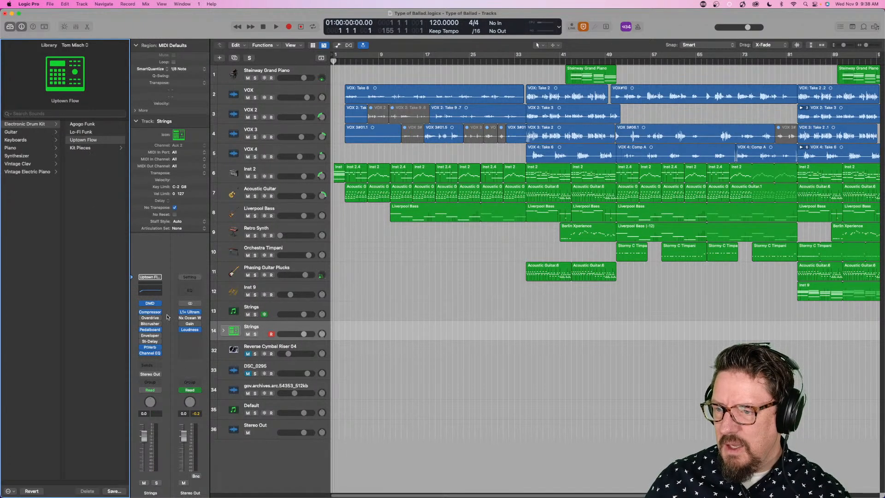
- Open the kit's Drum Machine Designer, go to its second page of pads and select the empty Timbale High pad
left_click(150, 303)
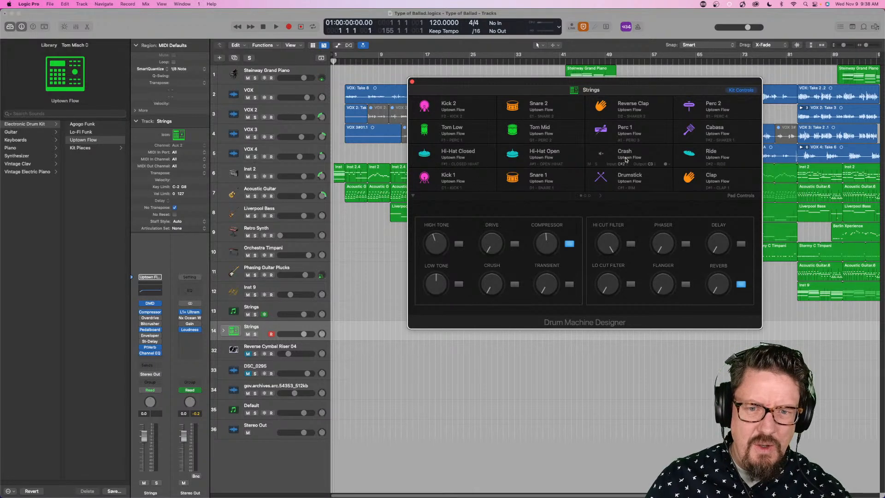
left_click(601, 196)
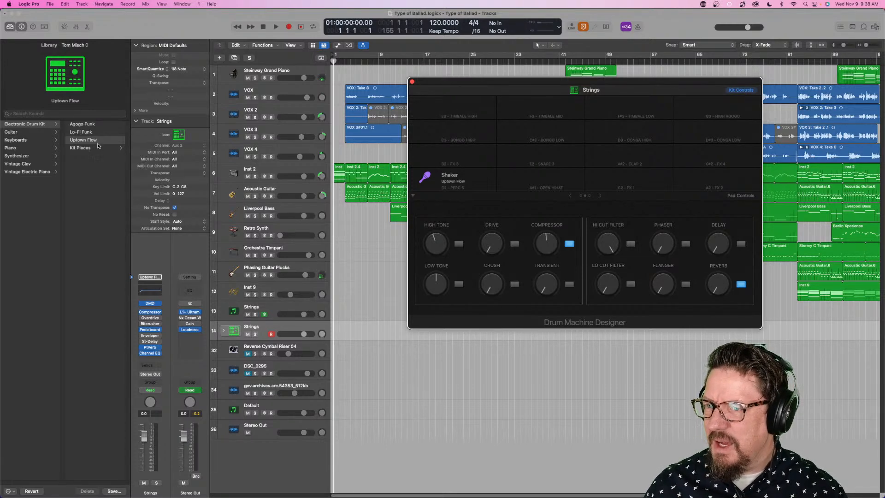
left_click(470, 105)
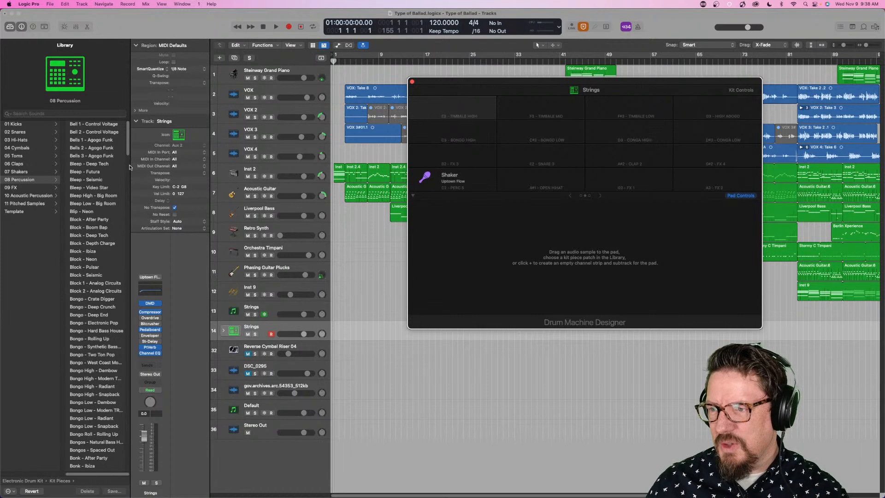
- Look through the Library's percussion kit pieces and the parent categories available for the selected pad
scroll(88, 176, "down", 20)
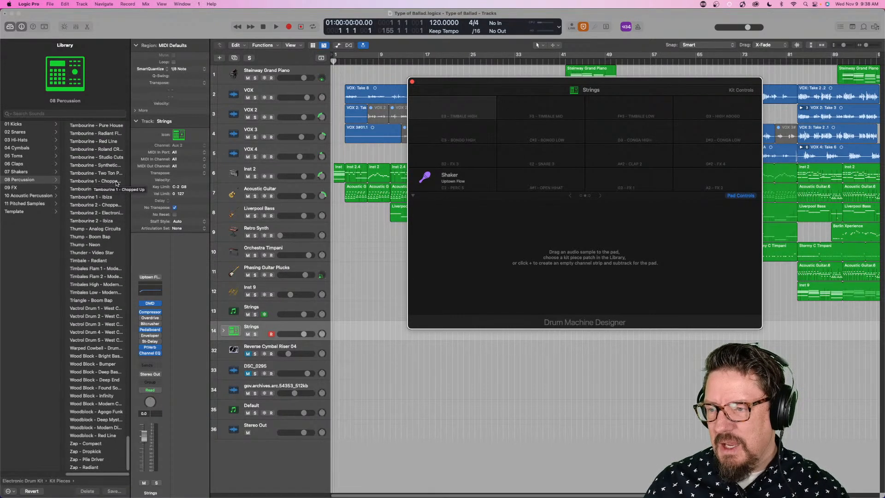
scroll(104, 182, "up", 20)
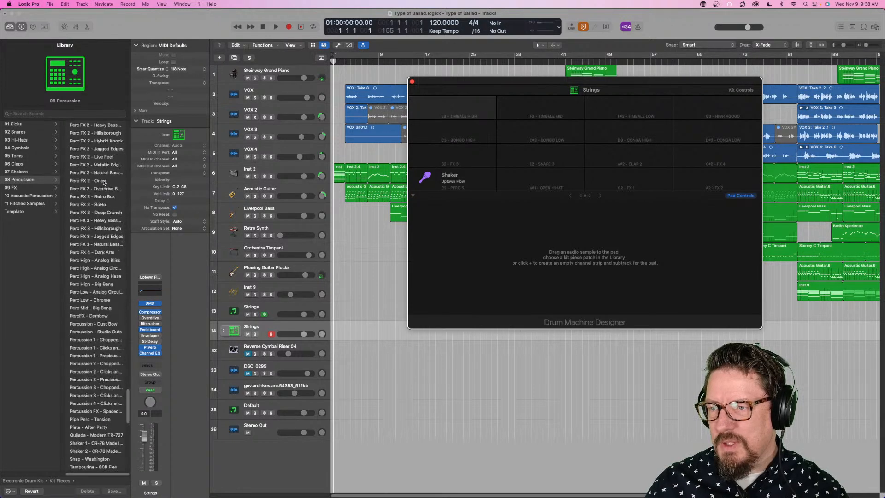
scroll(45, 169, "left", 5)
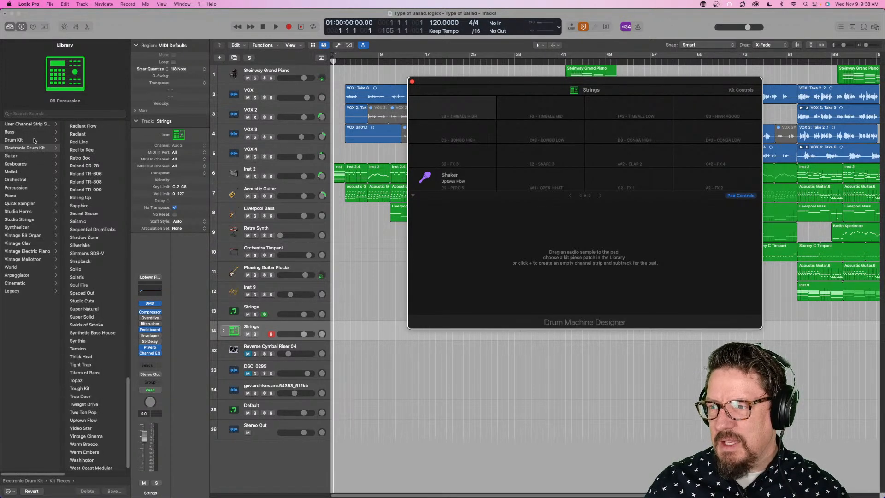
scroll(78, 174, "right", 5)
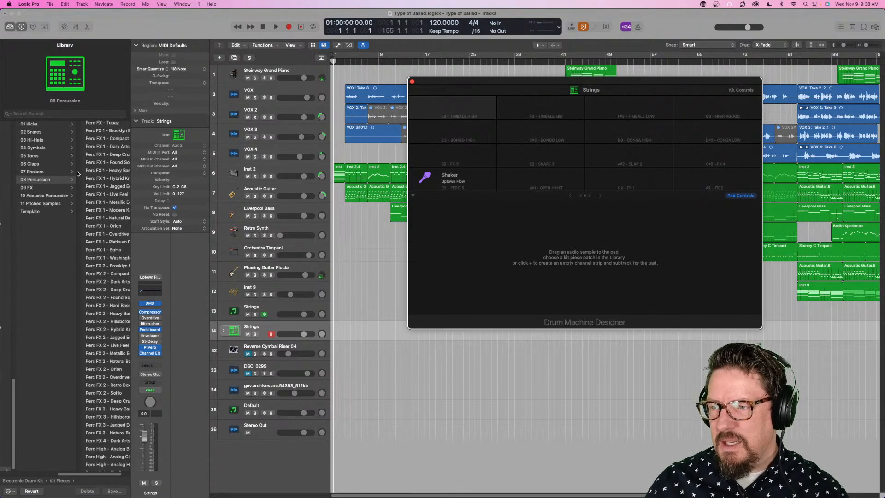
scroll(52, 192, "left", 5)
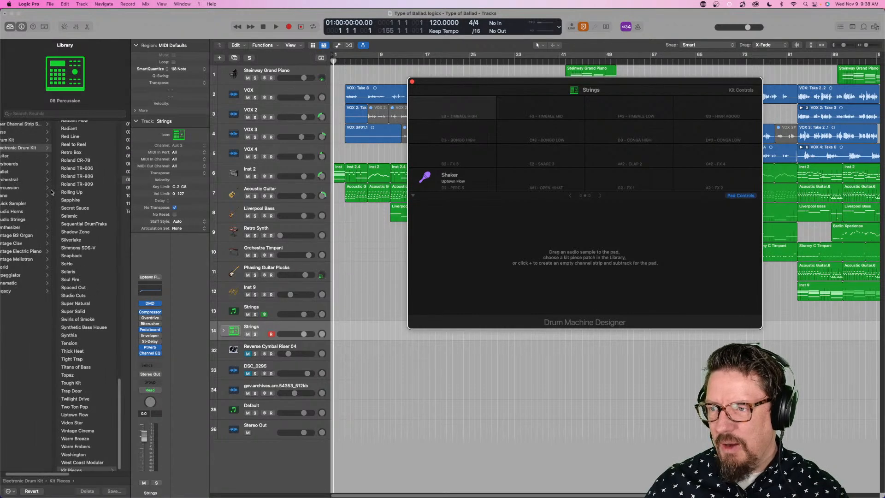
scroll(64, 193, "up", 10)
scroll(66, 193, "down", 5)
scroll(66, 193, "right", 5)
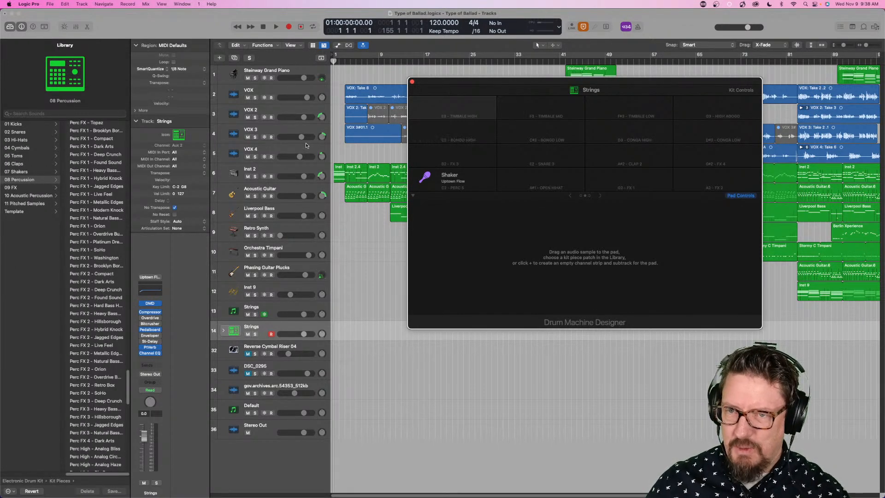
scroll(100, 238, "down", 10)
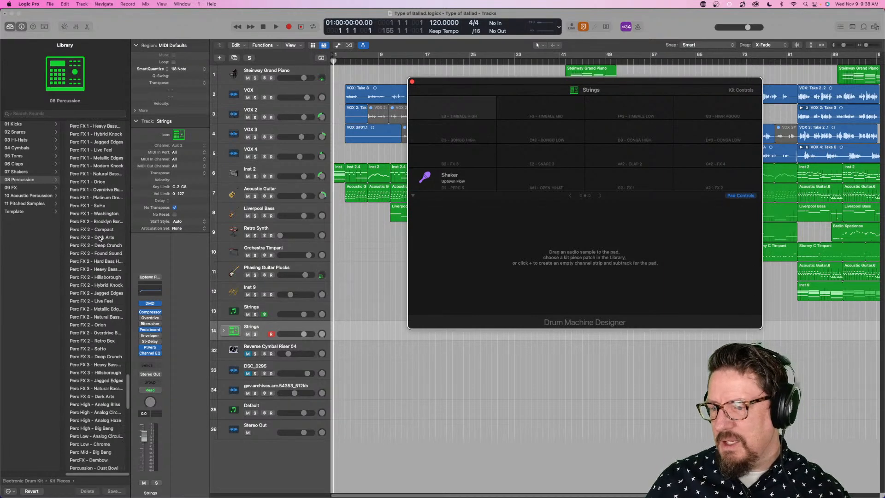
scroll(100, 238, "down", 6)
scroll(100, 238, "up", 20)
mouse_move(441, 90)
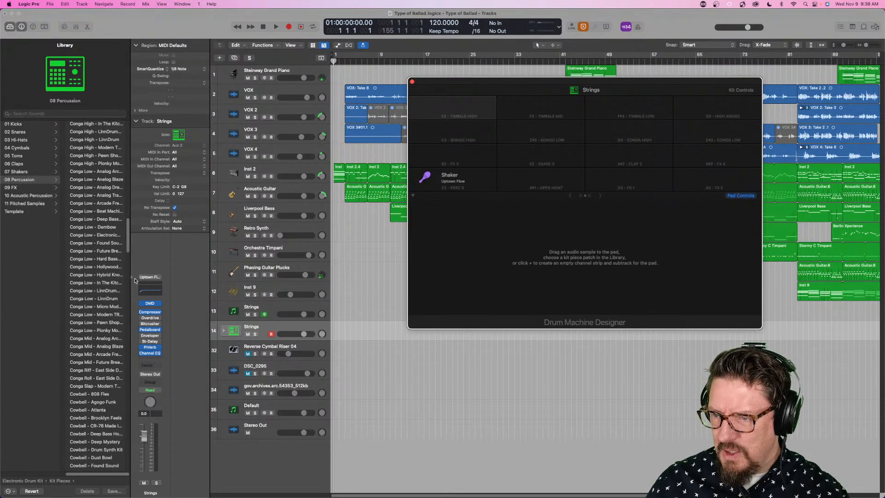
- Reload the Library, try Kick 1 - Agogo Funk from the Tom Misch kit pieces on Strings track 14, and undo that load
key("y")
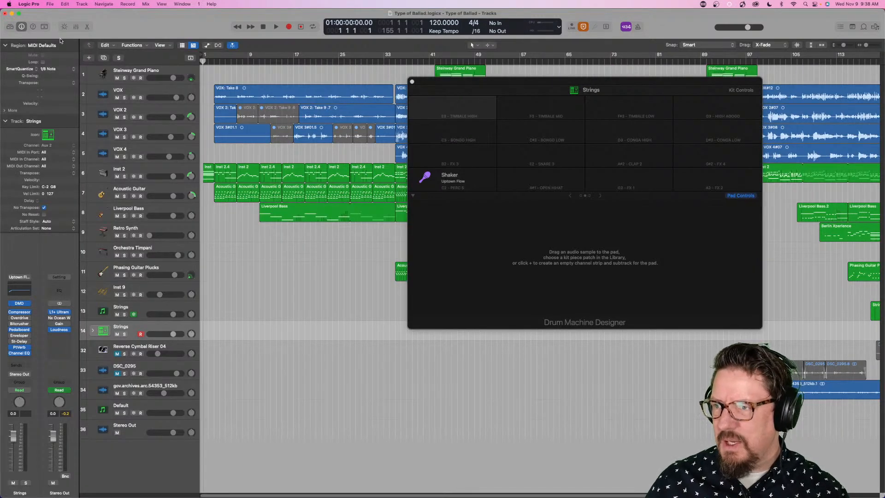
left_click(10, 26)
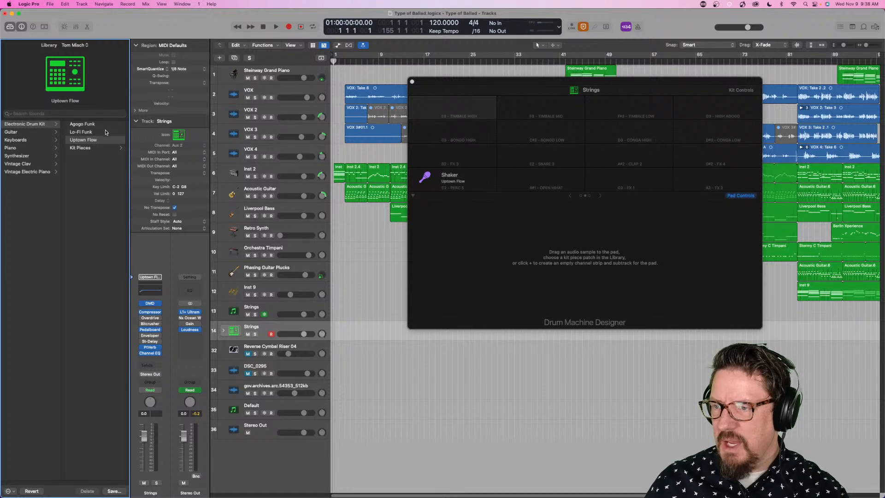
left_click(98, 148)
left_click(85, 124)
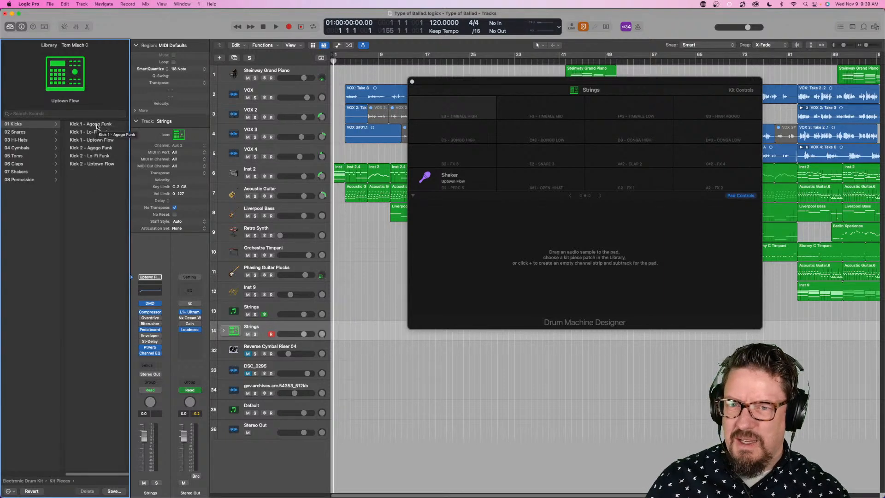
left_click(101, 124)
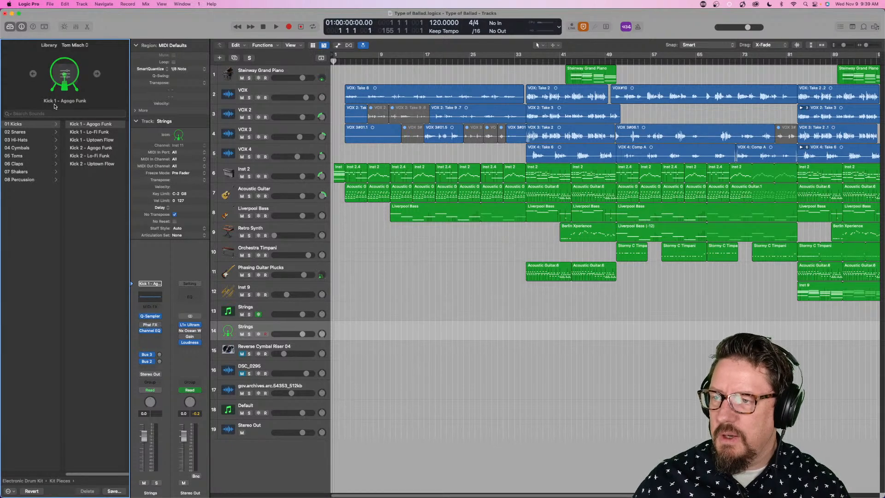
key("super+z")
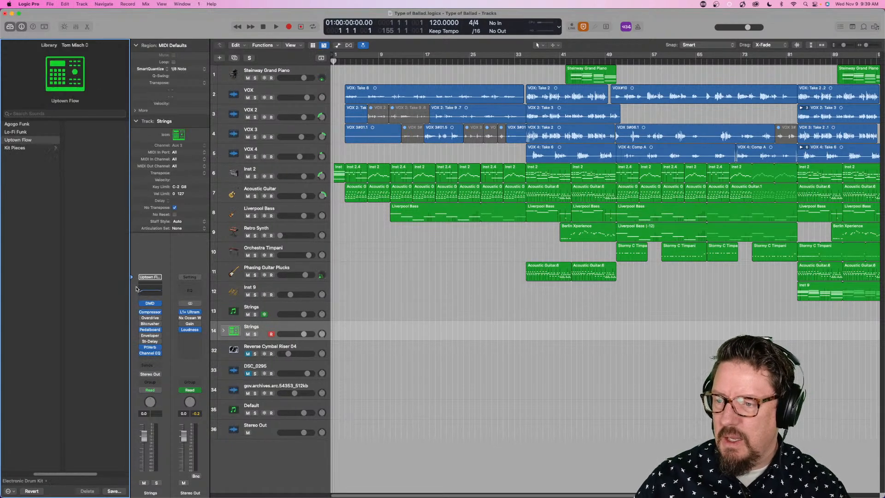
- Reopen the Uptown Flow kit's Drum Machine Designer, select the empty Timbale High pad and search the Library for "agogo"
left_click(150, 303)
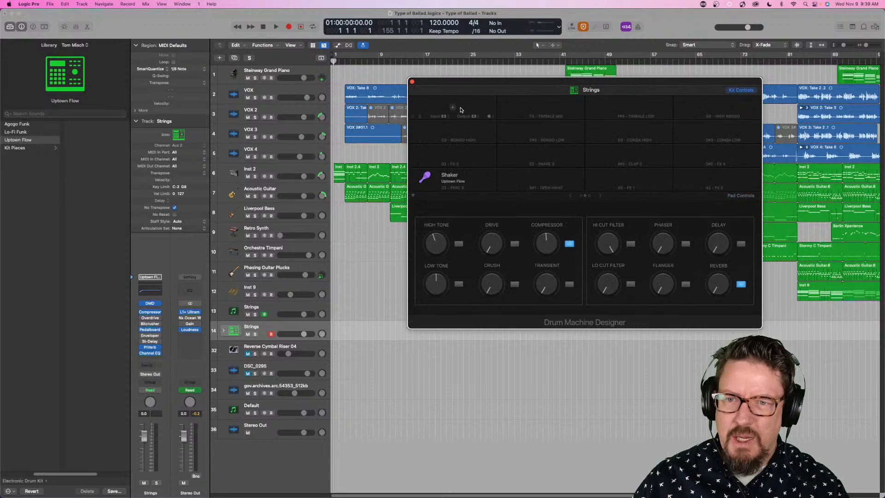
left_click(466, 107)
left_click(69, 114)
type("agogo")
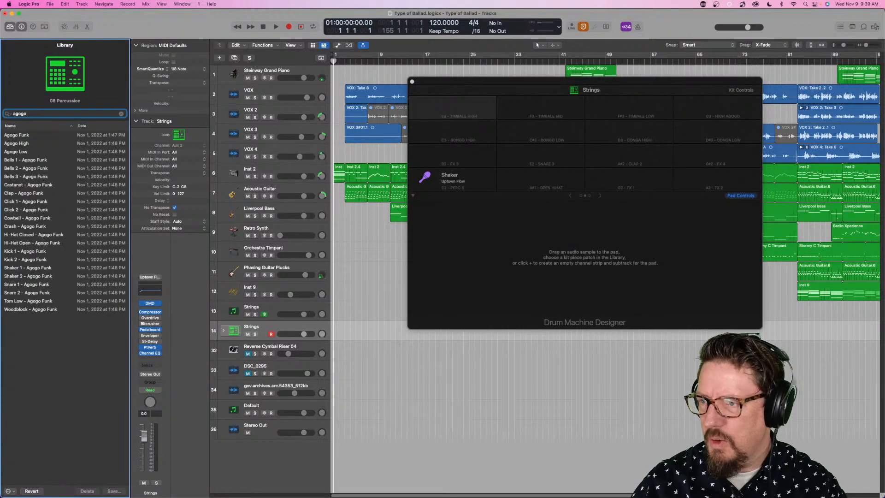
- Try to load the Agogo Funk patch onto the selected Timbale High pad
left_click(35, 136)
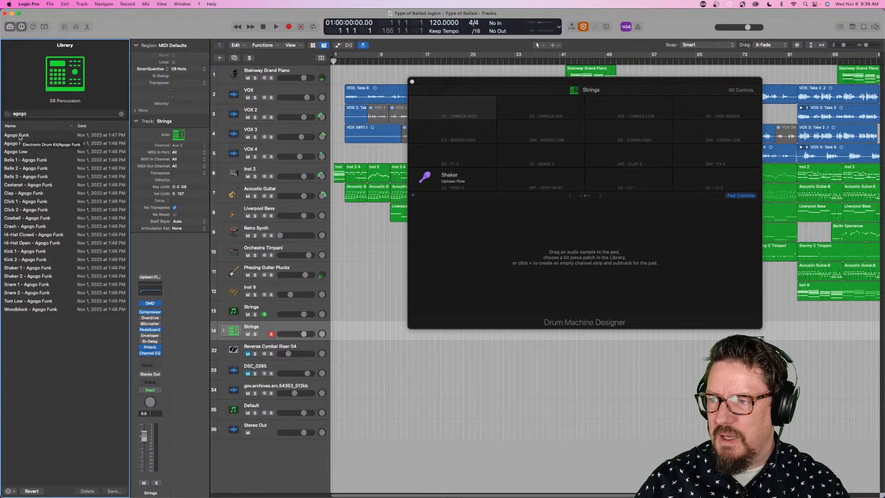
left_click(451, 107)
left_click(17, 137)
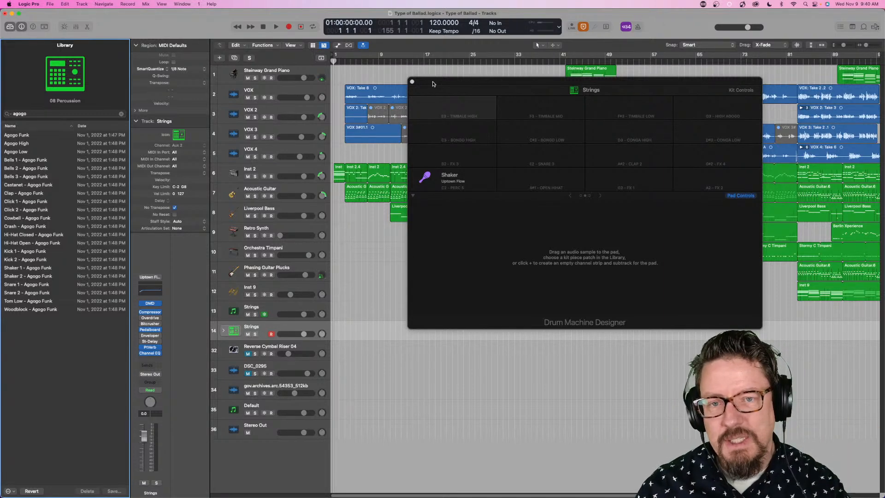
- Move the Drum Machine Designer closer to the Library and retry Agogo Funk, stepping up and down through the agogo patches
left_click_drag(605, 85, 482, 84)
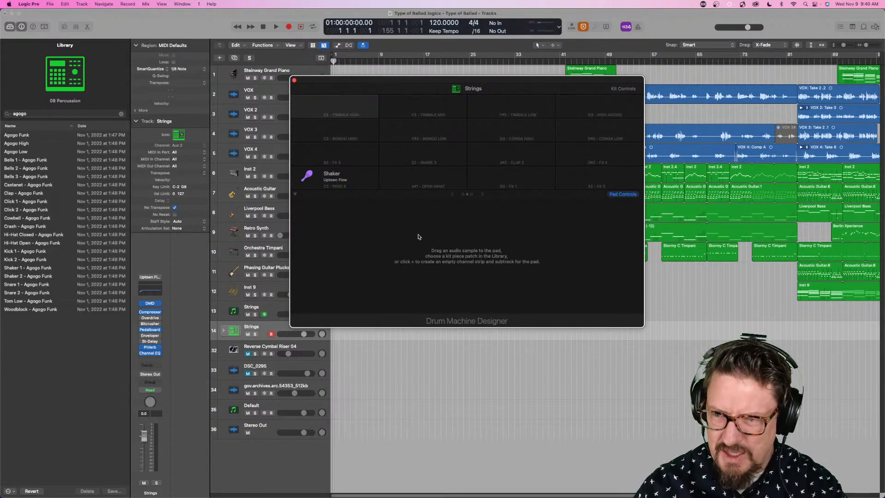
left_click(19, 137)
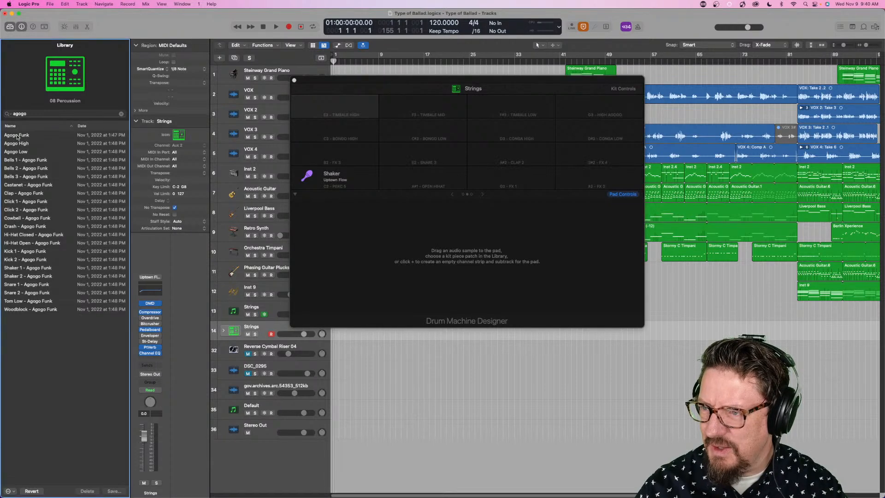
key("Down")
key("Down")
key("Down")
key("Down")
key("Down")
key("Down")
key("Down")
key("Down")
left_click(89, 137)
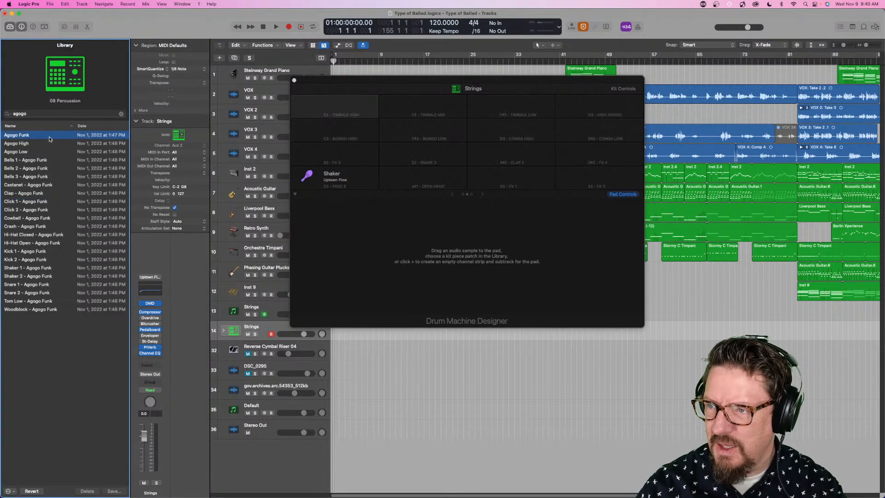
key("Down")
key("Down")
key("Down")
key("Down")
key("Down")
key("Down")
key("Down")
key("Down")
key("Down")
key("Down")
key("Down")
key("Down")
key("Down")
key("Up")
key("Up")
key("Up")
key("Up")
key("Up")
key("Up")
key("Up")
key("Up")
key("Up")
key("Up")
key("Up")
key("Up")
key("Up")
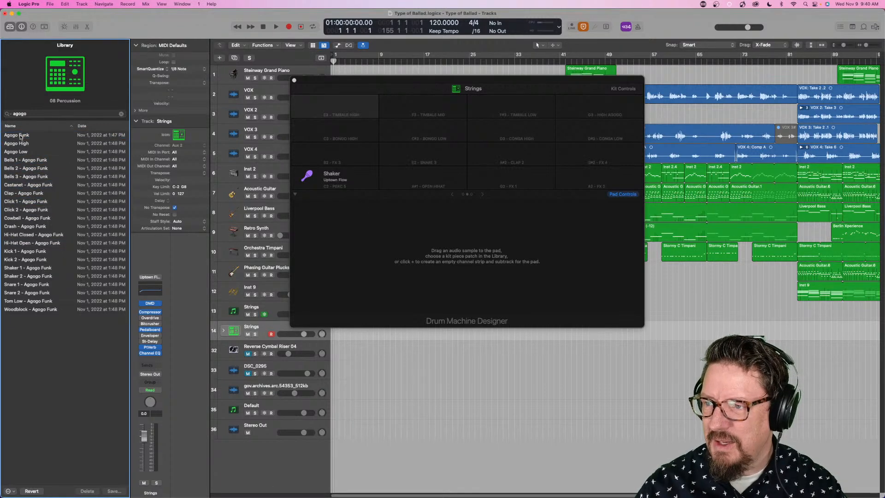
key("Down")
key("Down")
key("Down")
key("Down")
key("Down")
key("Down")
key("Down")
key("Down")
key("Down")
key("Down")
key("Down")
key("Up")
key("Up")
key("Up")
key("Up")
key("Up")
key("Up")
key("Up")
key("Up")
key("Up")
key("Up")
key("Up")
left_click(110, 132)
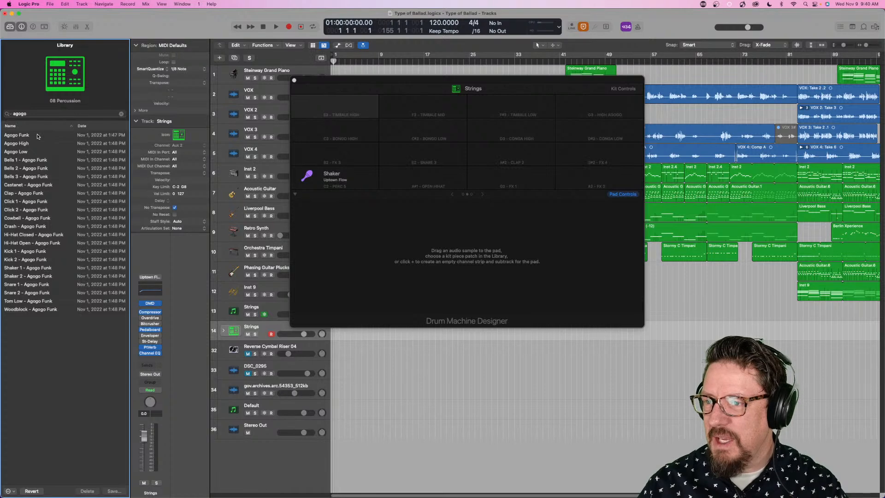
- Try Agogo Low, Agogo High and Agogo Funk in turn on the Timbale High pad
left_click(33, 152)
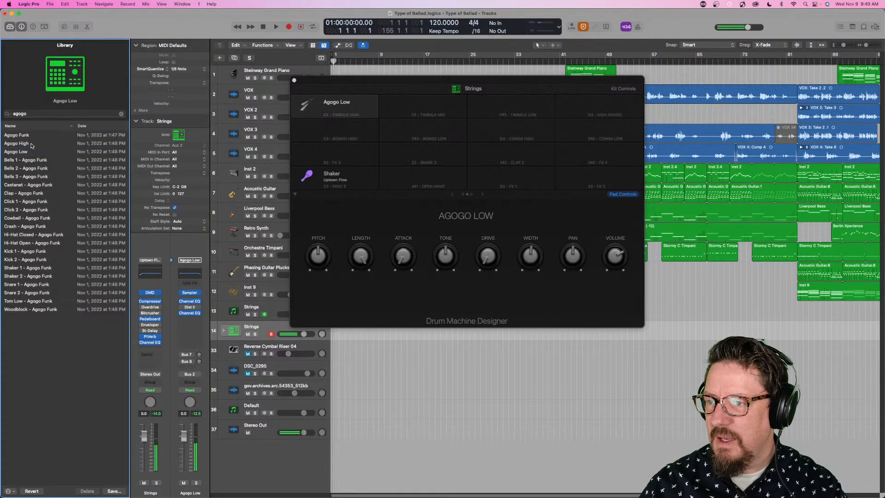
left_click(31, 144)
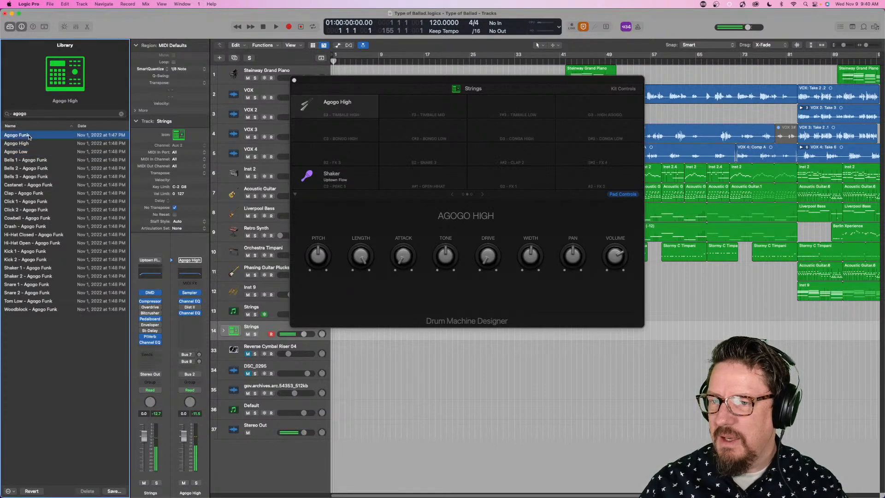
left_click(29, 136)
left_click(28, 136)
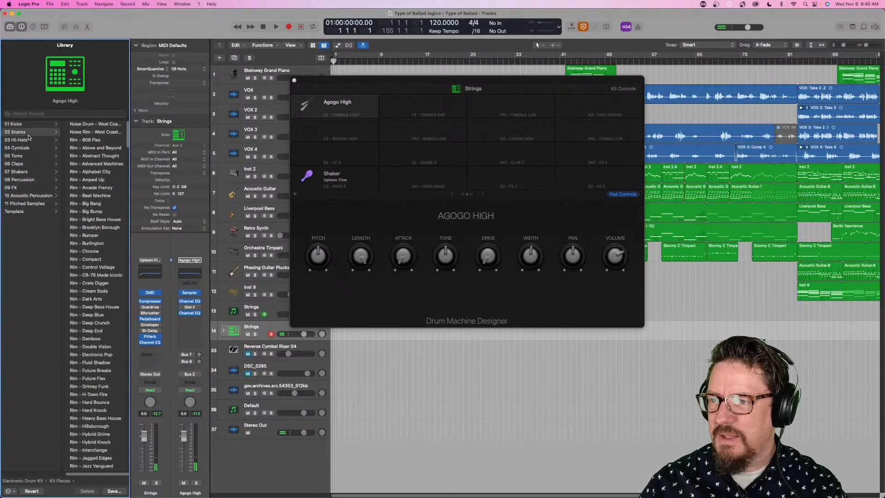
- Search the Library for "agogo" again and load Agogo Low onto the Timbale High pad
left_click(85, 112)
type("agogo")
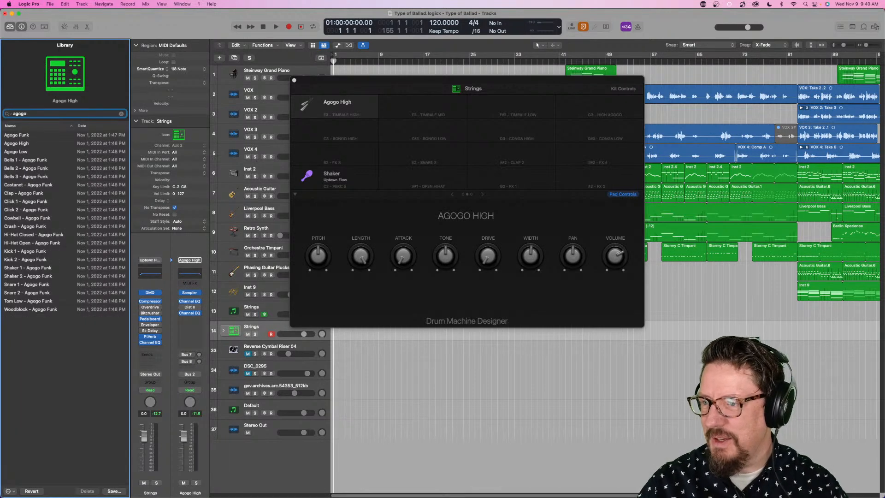
left_click(35, 143)
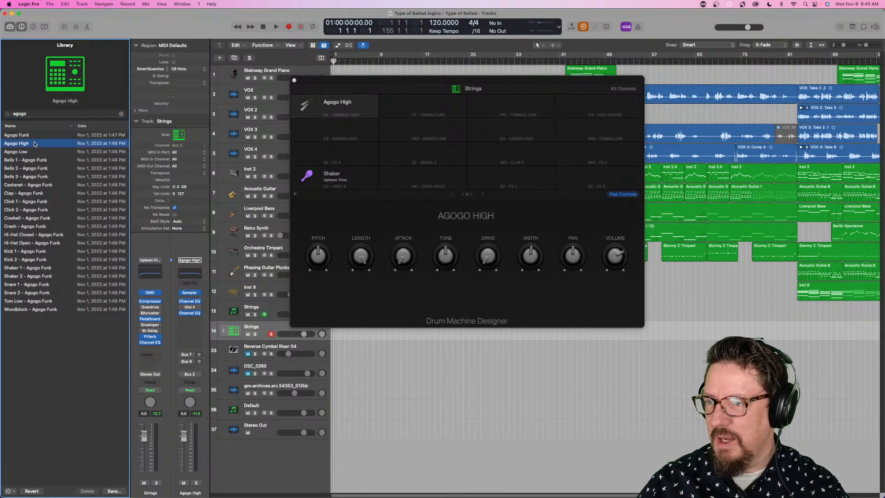
left_click(16, 144)
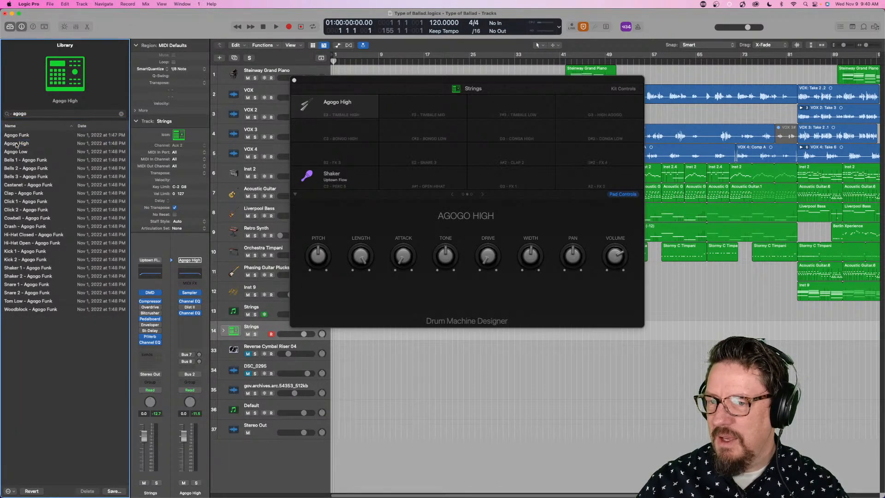
left_click(18, 152)
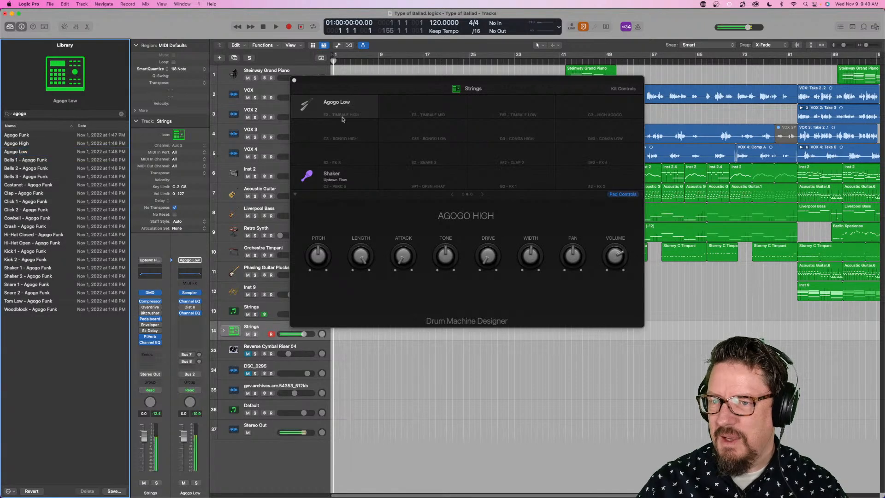
- Try the Agogo Low patch again and load Agogo High onto the Timbale High pad
left_click(37, 136)
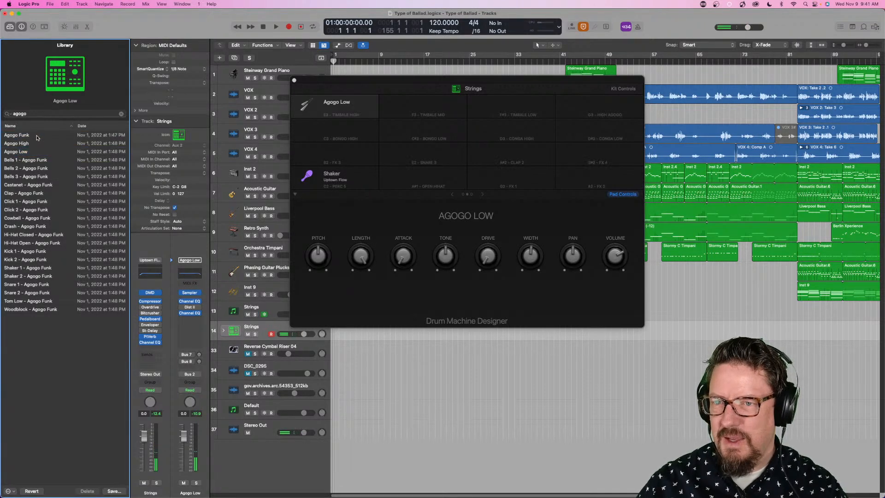
left_click(31, 152)
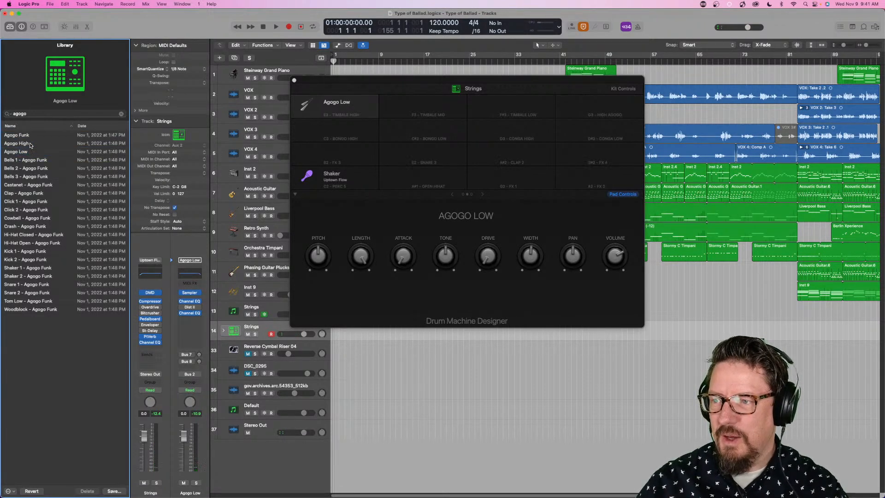
left_click(30, 145)
- Load Agogo Low onto the empty Timbale Mid pad and try the Agogo Funk patch there as well
left_click(422, 106)
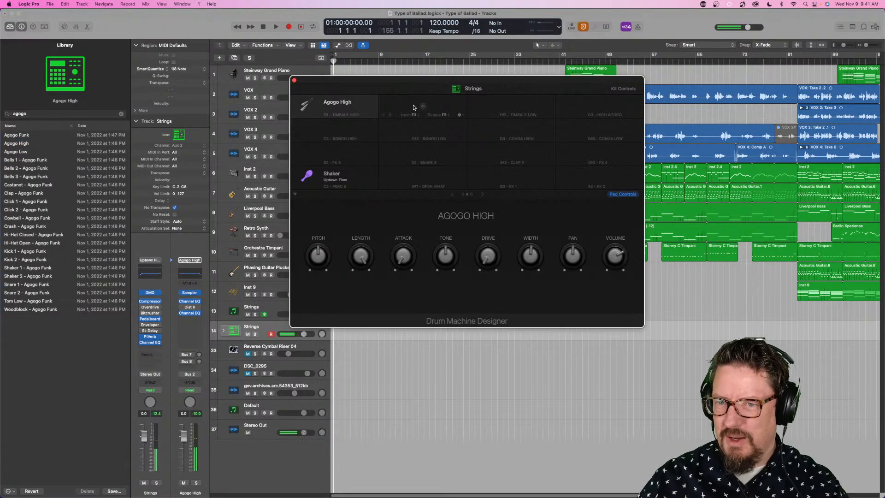
left_click(420, 108)
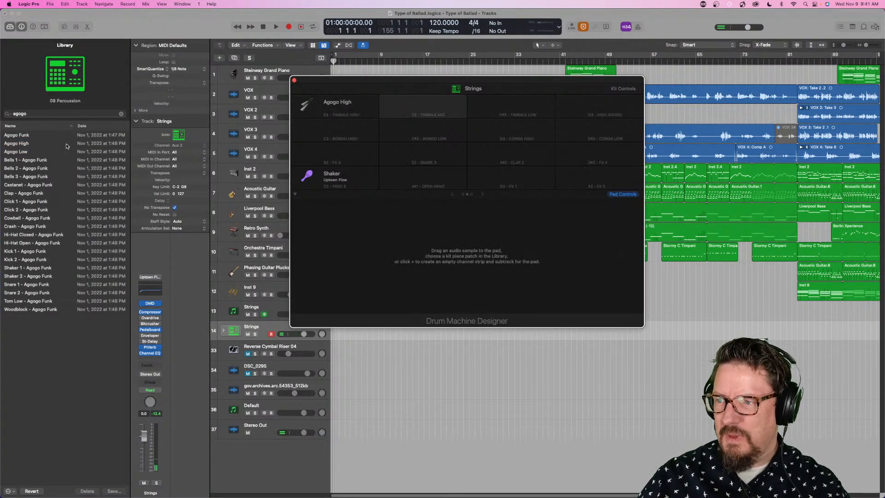
left_click(37, 155)
left_click(21, 154)
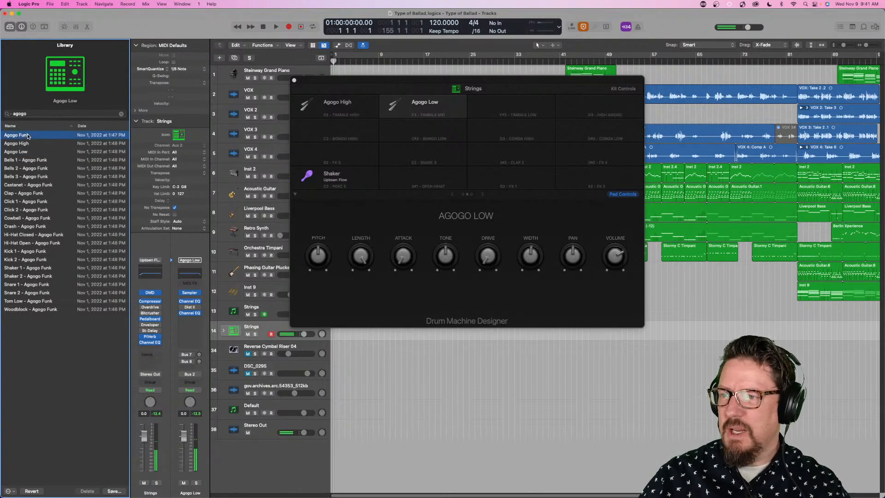
left_click(27, 137)
- Clear the Library's "agogo" search and close the Drum Machine Designer
left_click(122, 114)
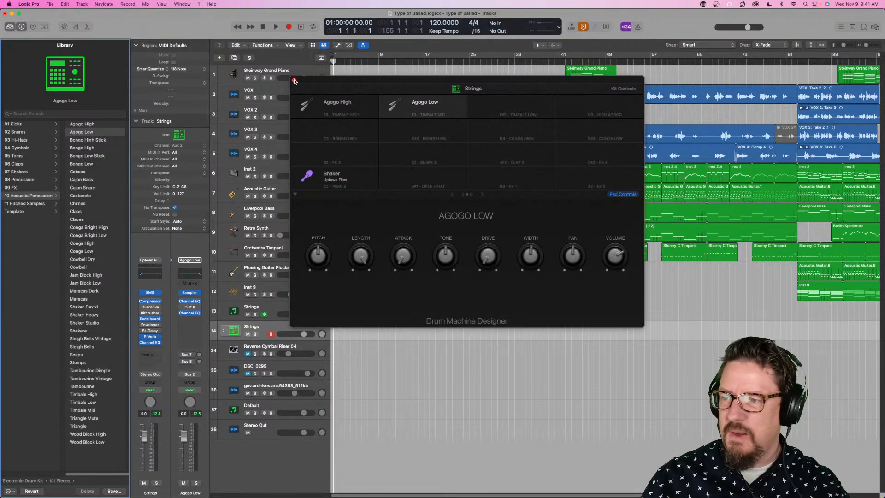
left_click(295, 80)
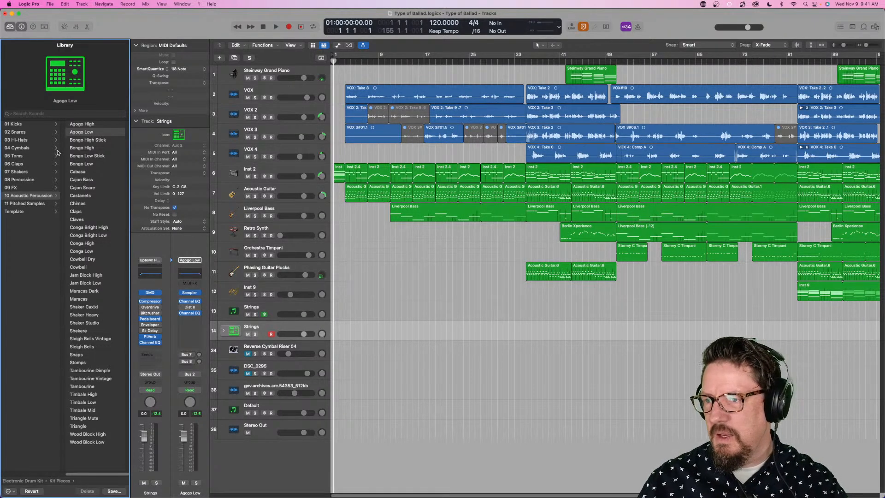
- Return the Library to the Uptown Flow kit and look through the Tom Misch Electronic Drum Kit's Kit Pieces categories
scroll(58, 154, "left", 3)
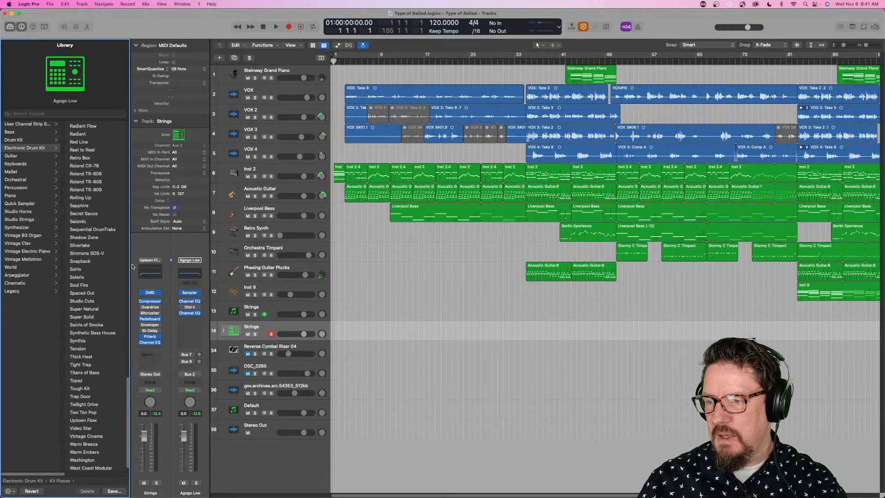
left_click(134, 262)
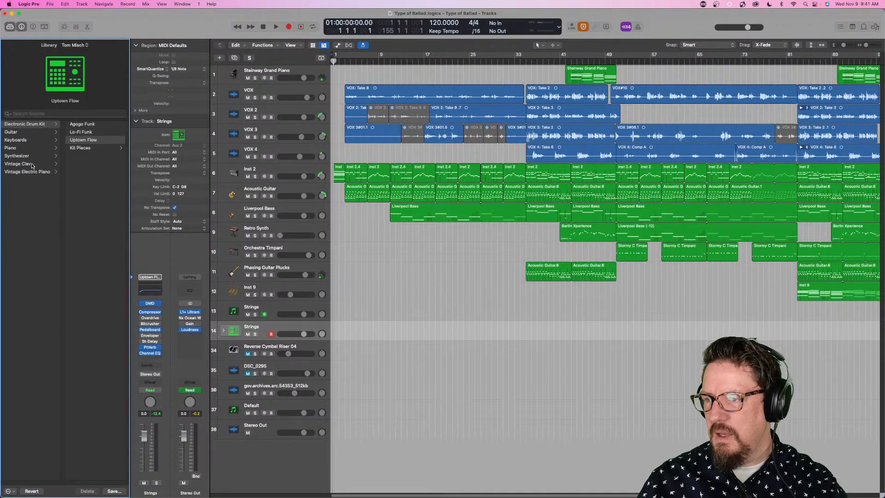
left_click(85, 148)
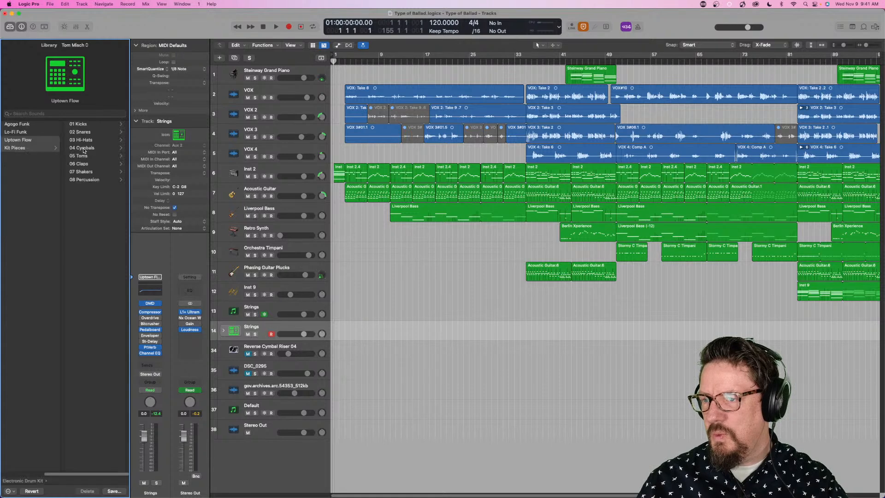
scroll(87, 128, "left", 3)
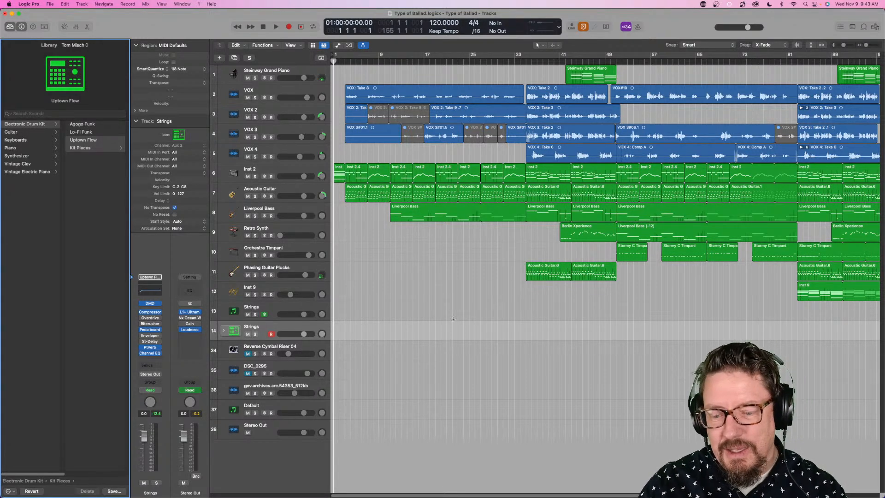
- Show the Loop Browser and create a Quick Sampler track from the Rhythm Box 01 loop beneath the existing tracks
key("o")
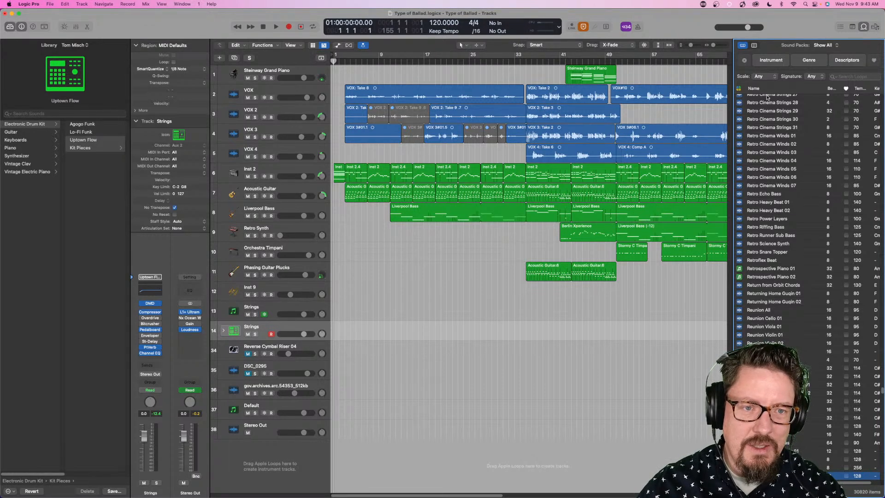
scroll(770, 171, "down", 10)
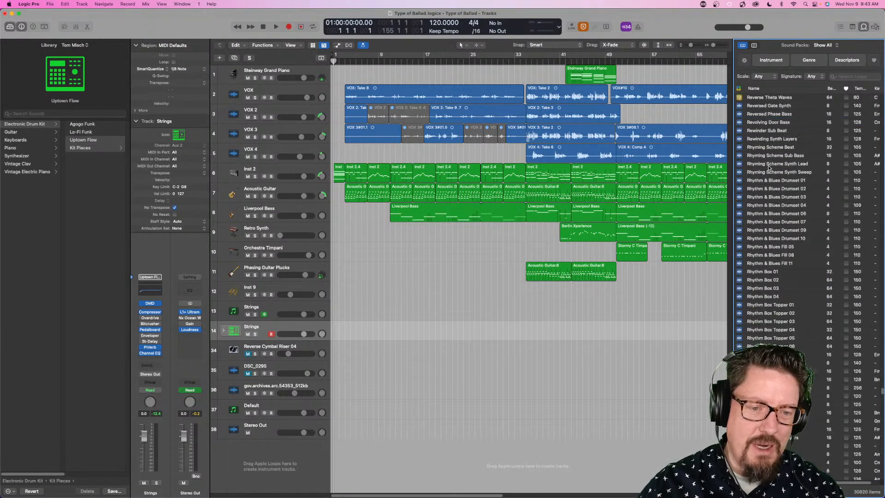
left_click_drag(767, 166, 279, 442)
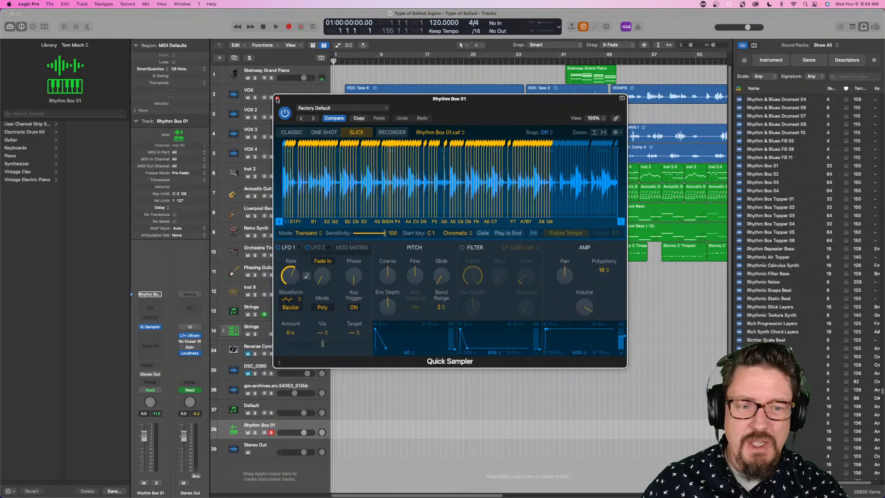
- Switch Quick Sampler to Recorder mode for Rhythm Box 01 and close the plug-in window
left_click(398, 134)
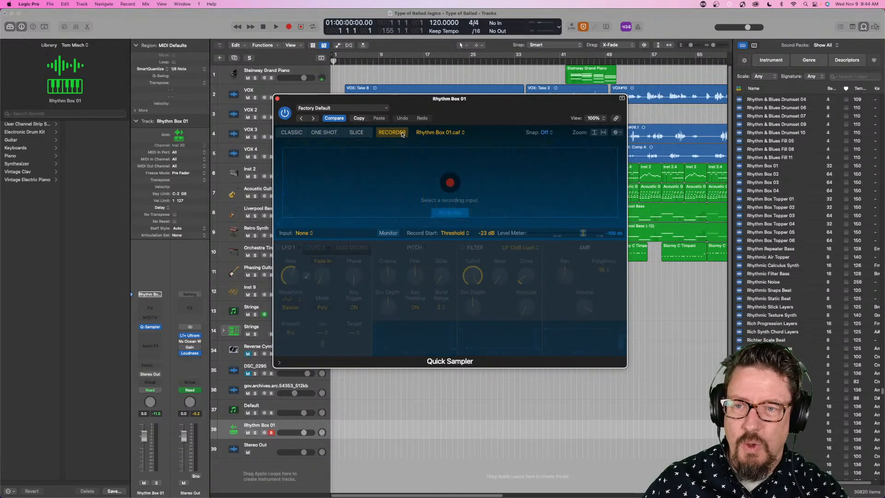
left_click(277, 98)
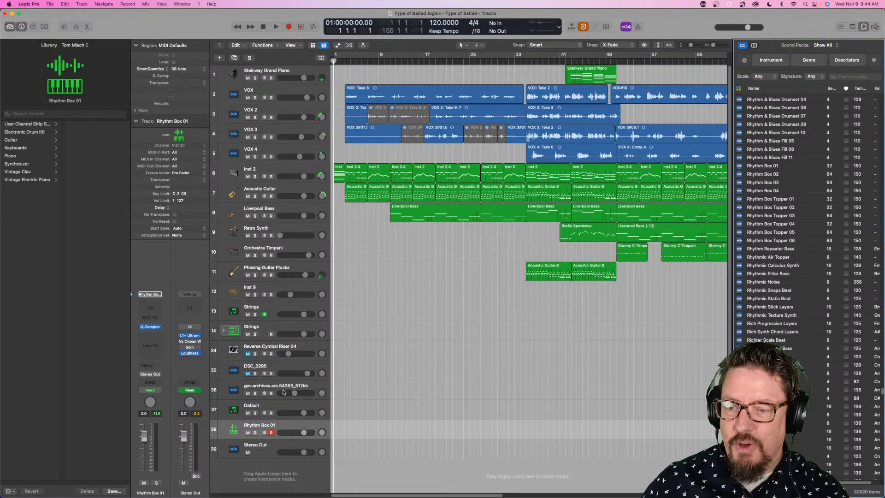
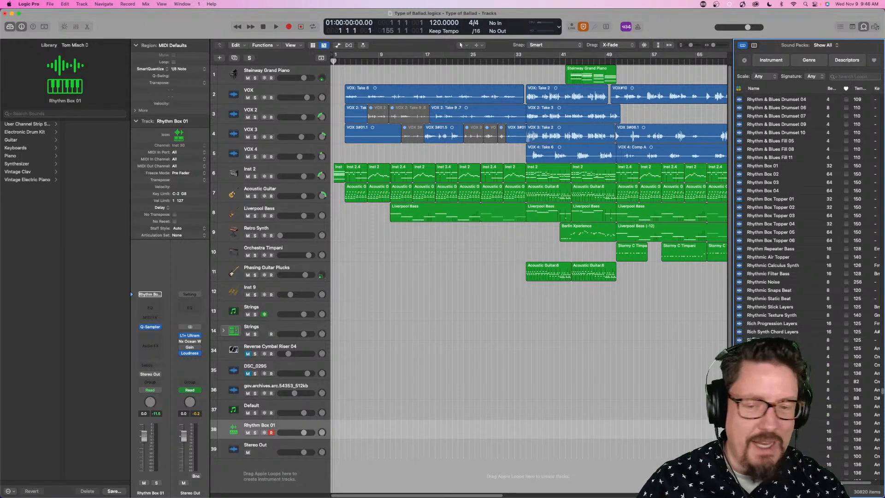
- Turn on the cycle range and open the Performance Meter, placing it over the upper part of the arrangement
left_click(578, 54)
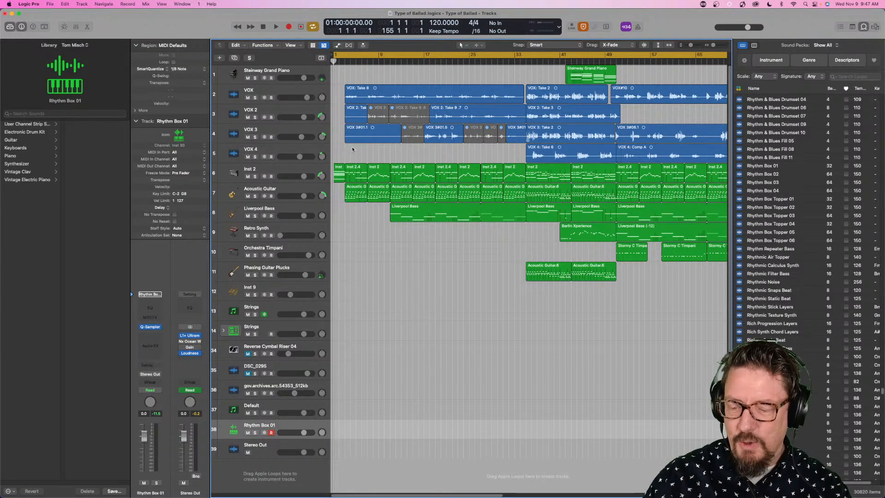
key("super+b")
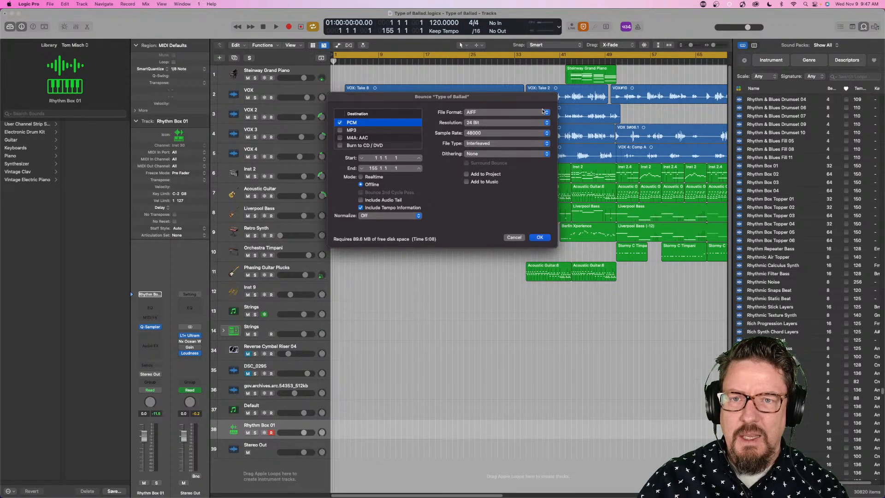
left_click(514, 238)
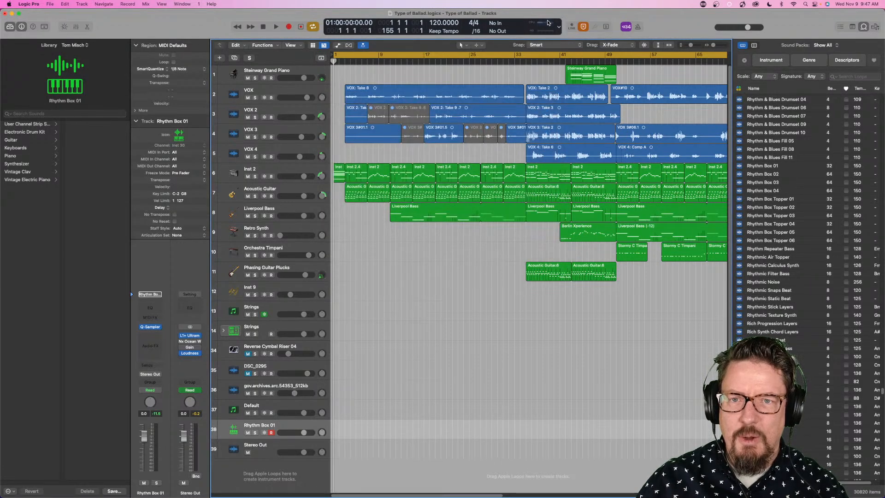
double_click(549, 23)
left_click_drag(779, 316, 407, 81)
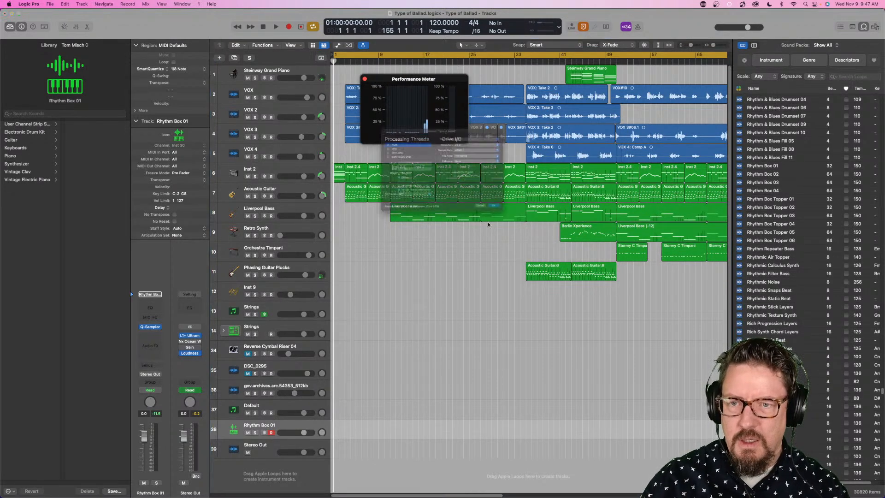
- Bounce the project offline to the Desktop as a 24-bit AIFF named "Delete me", keeping the progress window clear of the Performance Meter
key("super+b")
left_click_drag(515, 98, 517, 180)
left_click(542, 319)
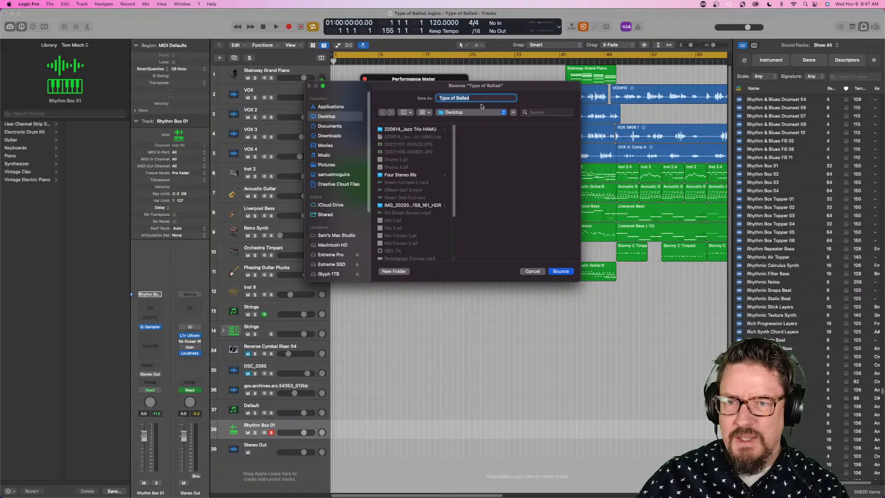
left_click(482, 99)
key("BackSpace")
key("BackSpace")
key("BackSpace")
key("BackSpace")
key("BackSpace")
key("BackSpace")
key("BackSpace")
key("BackSpace")
key("BackSpace")
key("BackSpace")
key("BackSpace")
key("BackSpace")
key("BackSpace")
type("Delete")
key("Return")
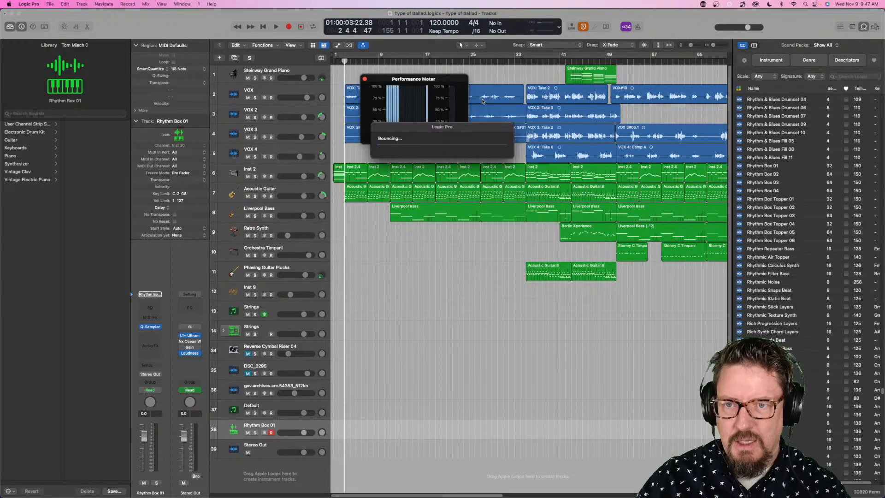
left_click_drag(438, 129, 460, 188)
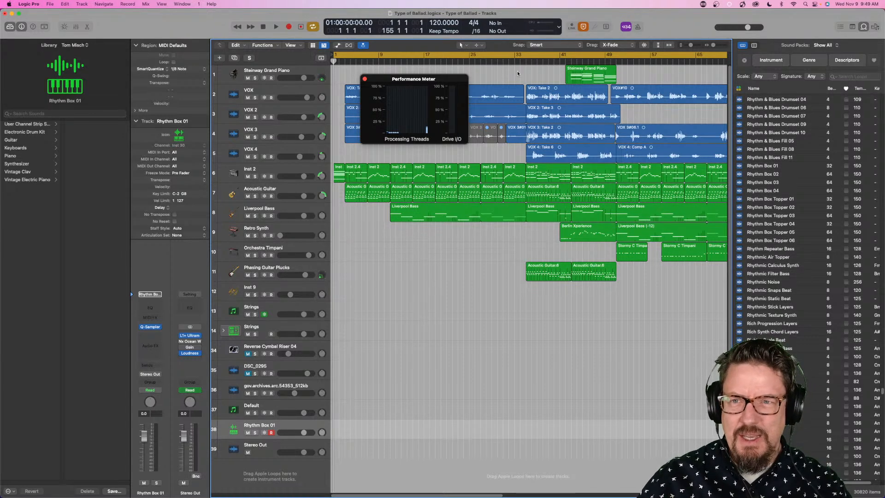
- Place the playhead at the end of the song at bar 155 and look back over the arrangement
scroll(549, 99, "right", 15)
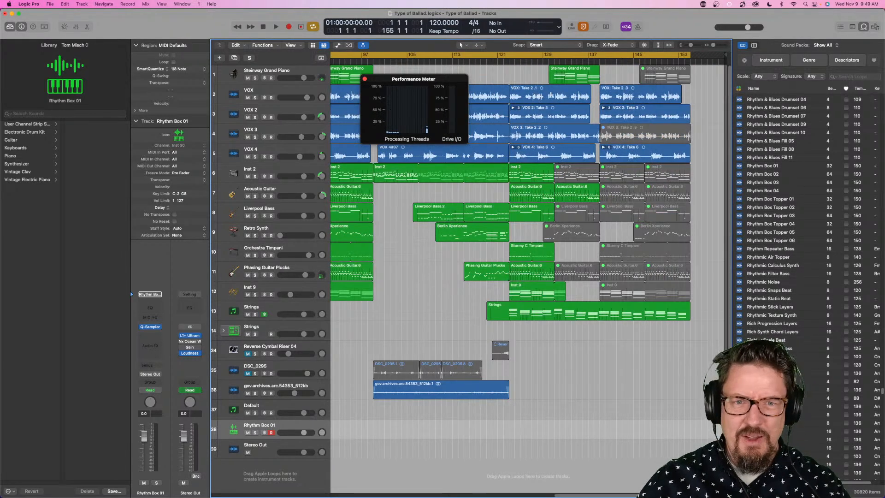
left_click(690, 61)
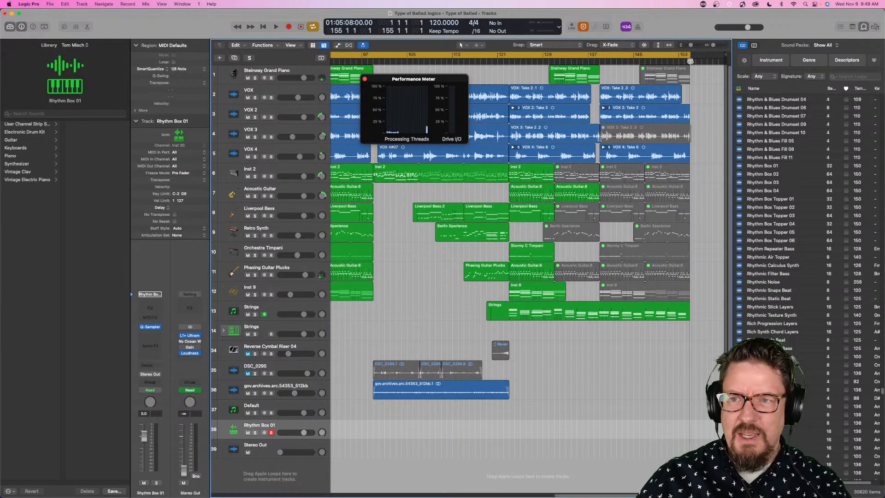
scroll(523, 245, "left", 10)
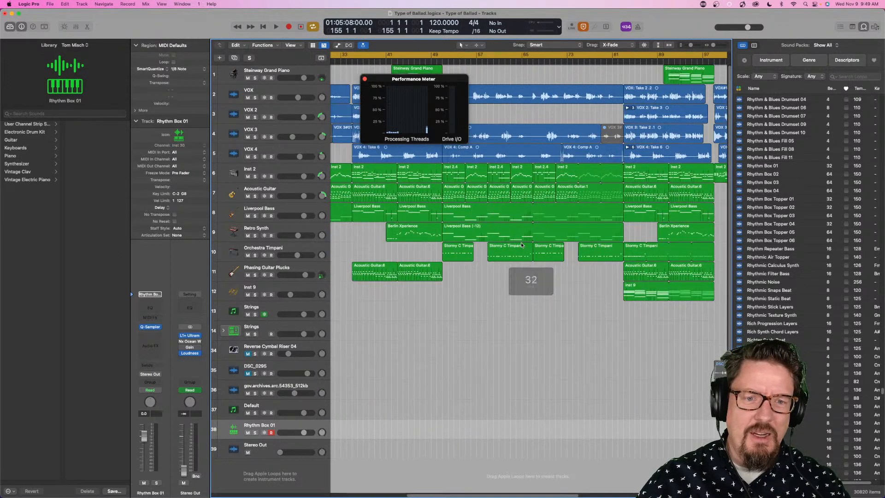
scroll(523, 245, "left", 5)
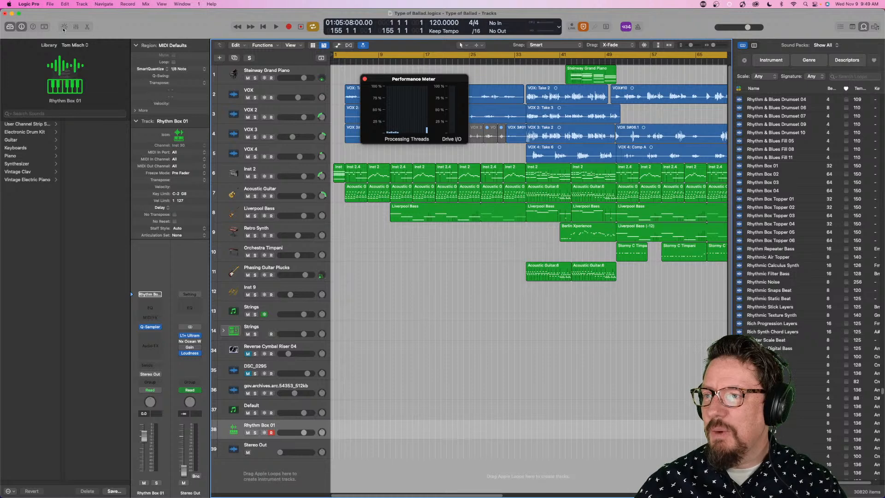
- Set the audio device's Processing Threads to 4 (4 High Performance Cores), apply the change and close the settings
left_click(29, 5)
mouse_move(35, 26)
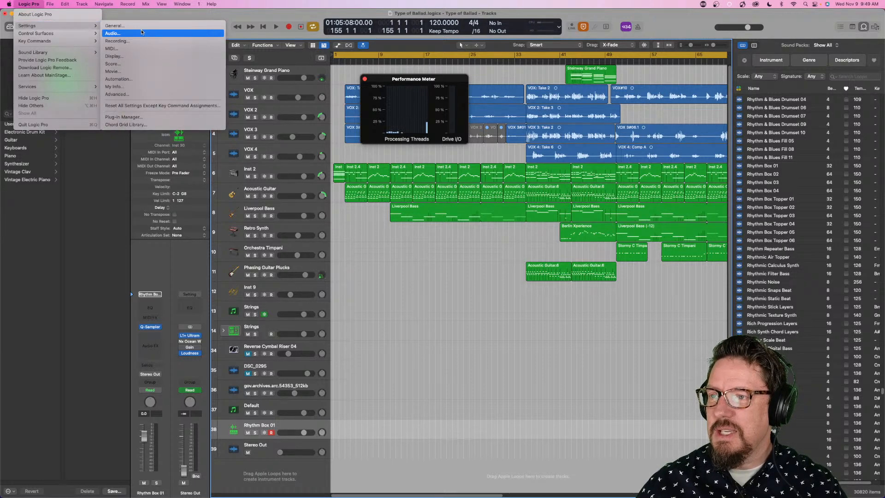
left_click(139, 33)
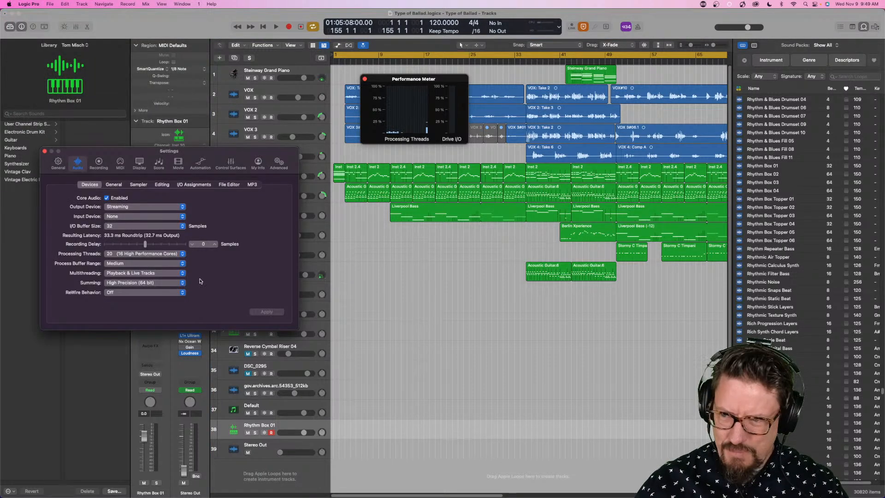
left_click(132, 254)
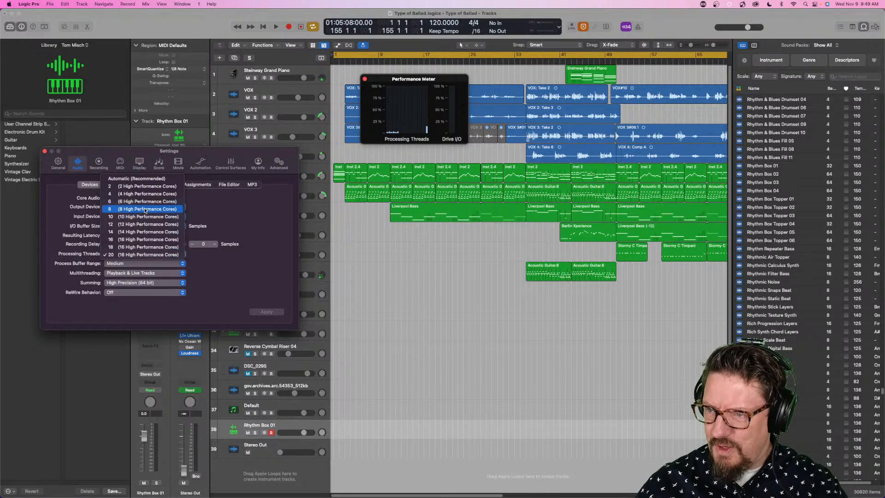
left_click(147, 194)
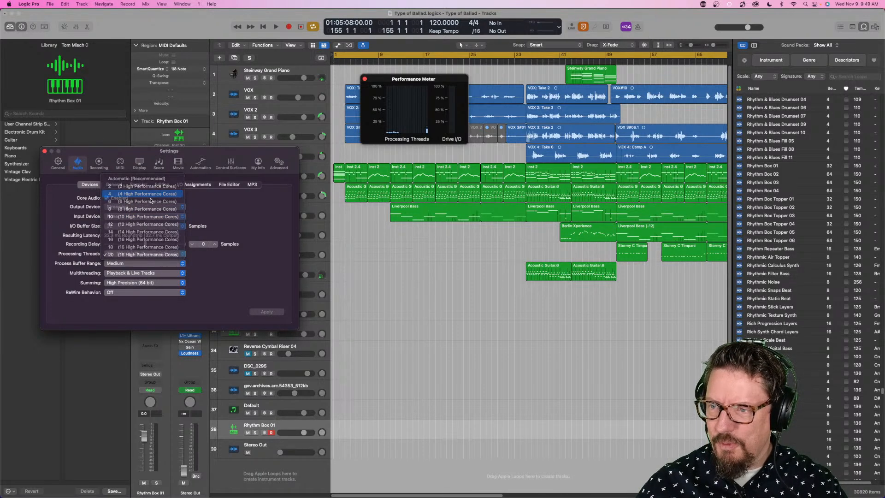
left_click(267, 312)
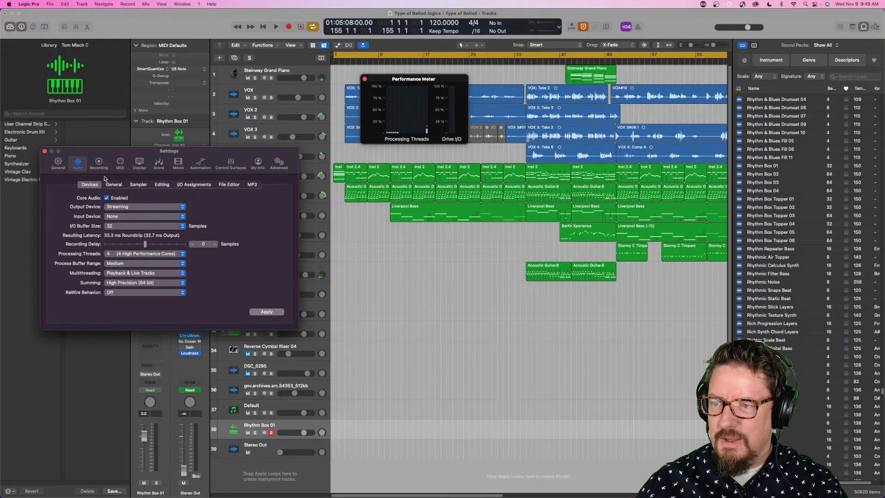
left_click(44, 151)
- Bounce the project again to the Desktop under the name "Delete me", keeping the Performance Meter in view
key("super+b")
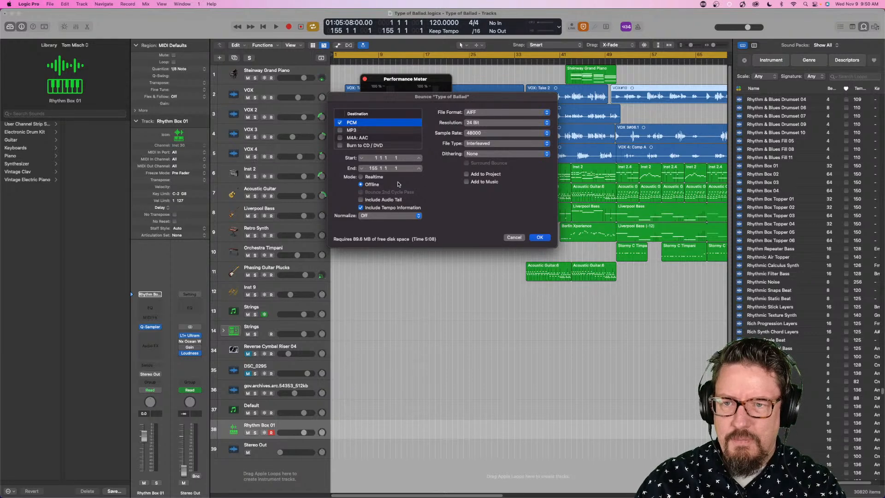
key("Return")
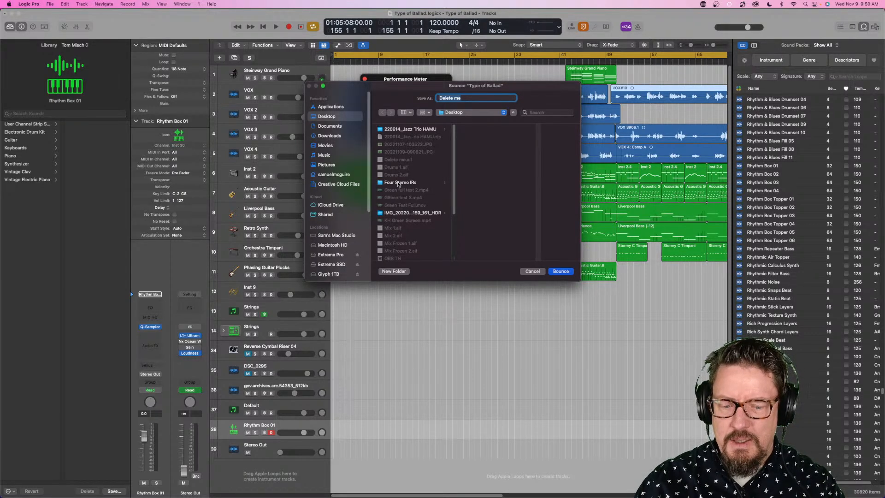
key("Return")
left_click_drag(443, 131, 436, 192)
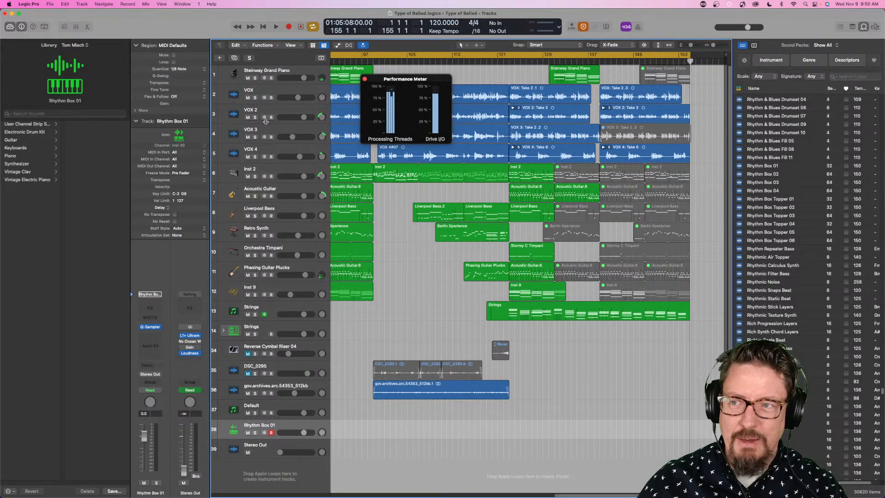
- Set the audio device's Processing Threads to 20 (16 High Performance Cores) and close the settings
left_click(28, 4)
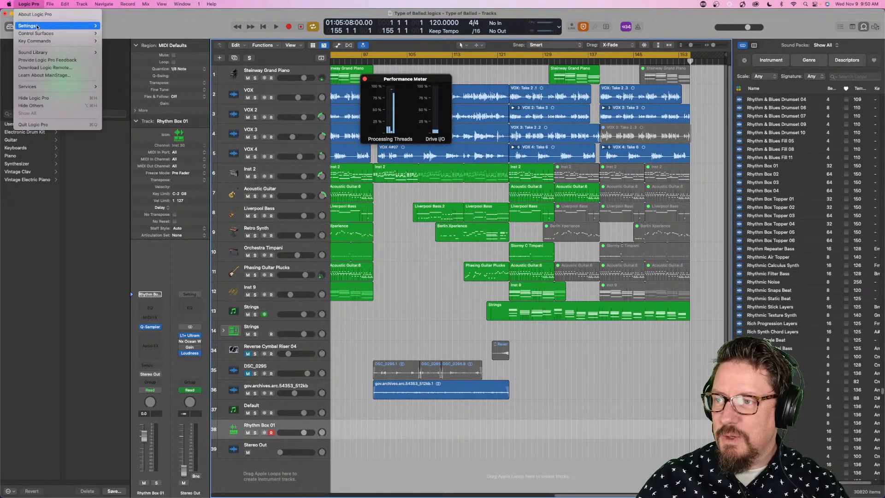
mouse_move(36, 26)
left_click(121, 34)
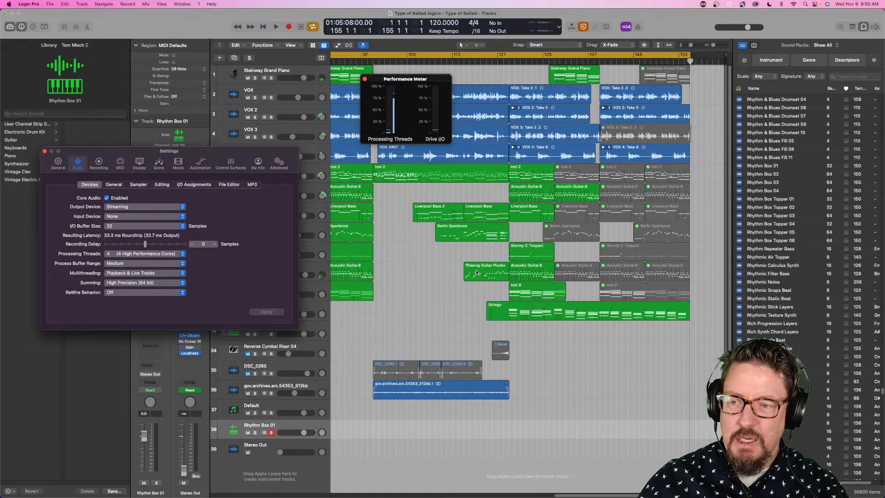
left_click(115, 254)
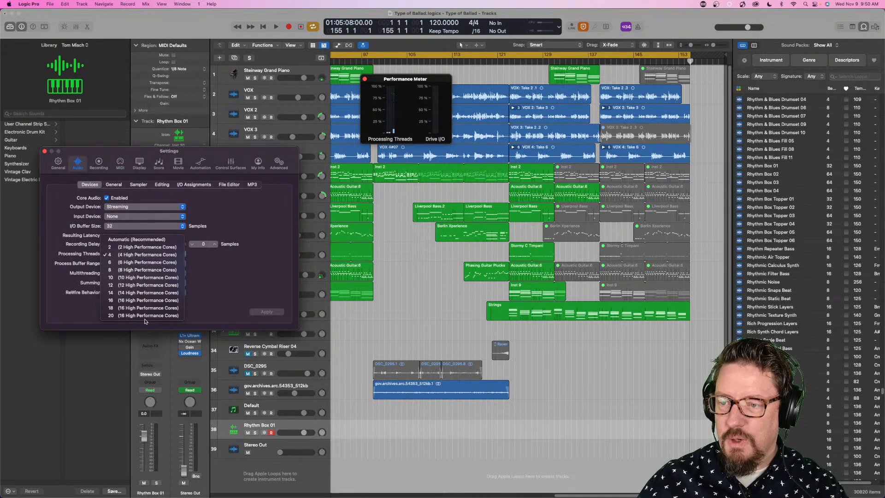
left_click(145, 316)
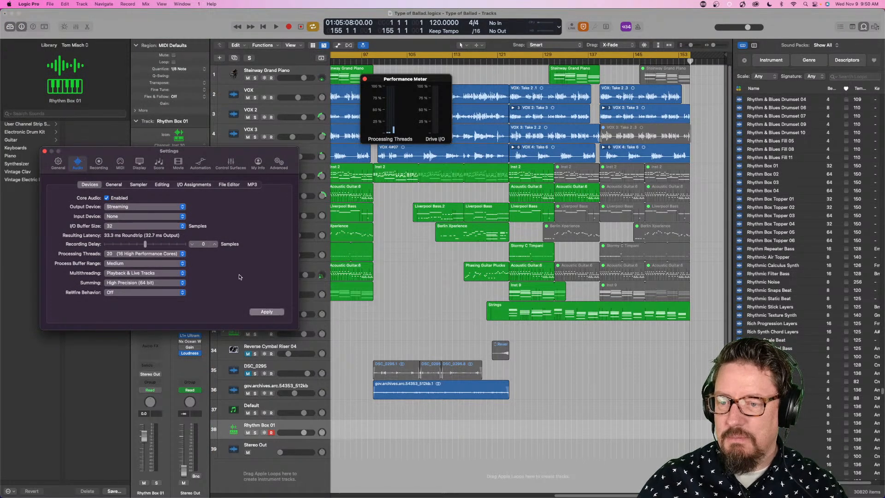
left_click(45, 151)
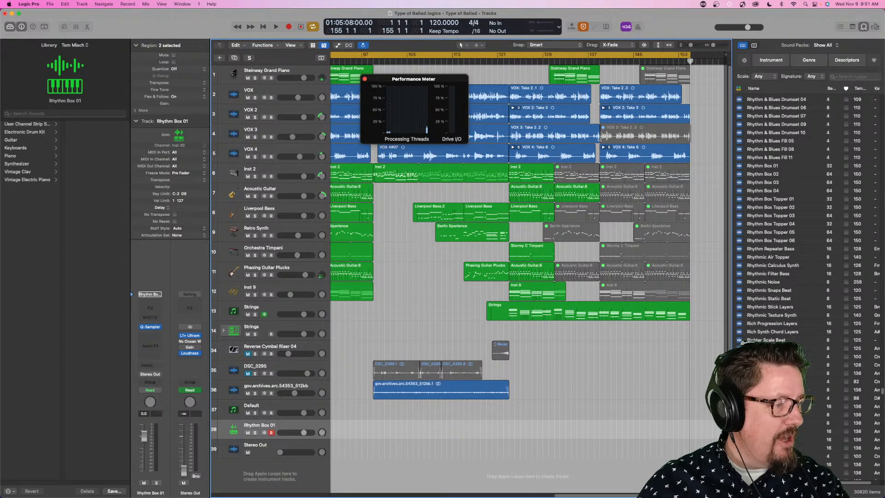
- Close the Performance Meter and turn off the cycle range
left_click(365, 80)
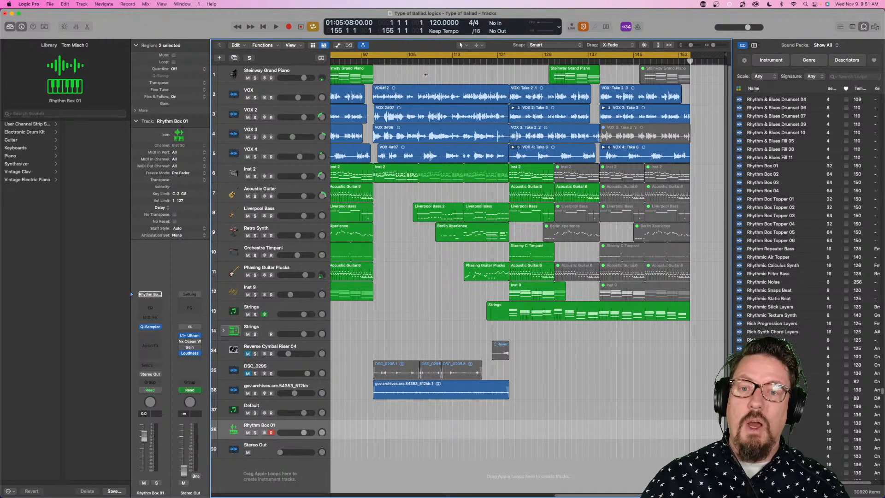
scroll(475, 56, "left", 10)
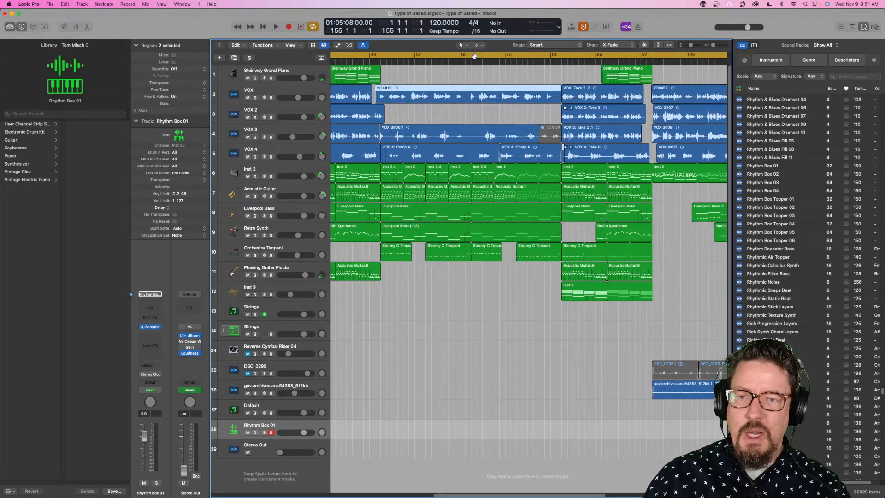
left_click(475, 56)
scroll(488, 92, "left", 10)
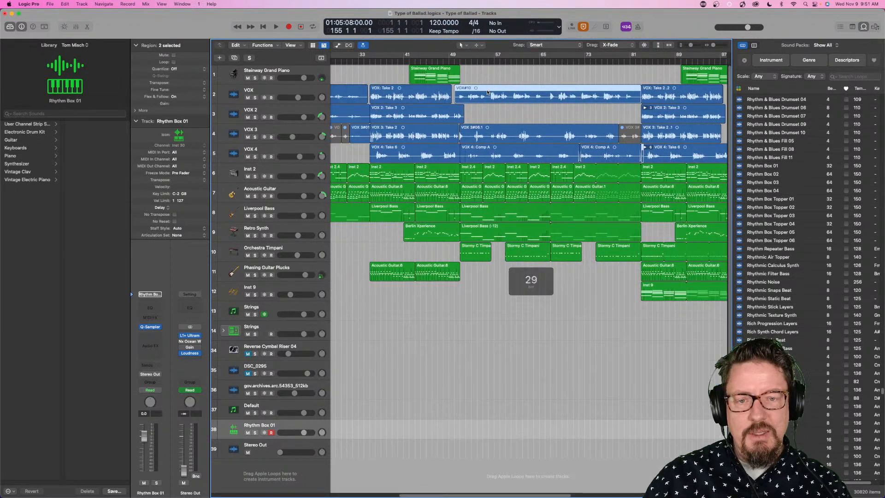
scroll(488, 92, "left", 5)
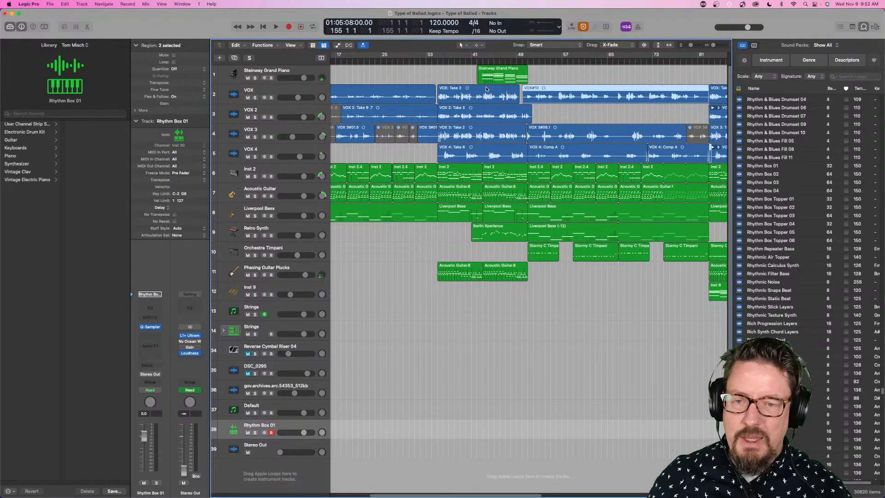
- Select the Retro Synth track and play a short passage of the arrangement from bar 35
left_click(448, 61)
mouse_move(449, 61)
left_mouse_down()
mouse_move(431, 60)
mouse_move(509, 63)
mouse_move(435, 63)
left_mouse_up()
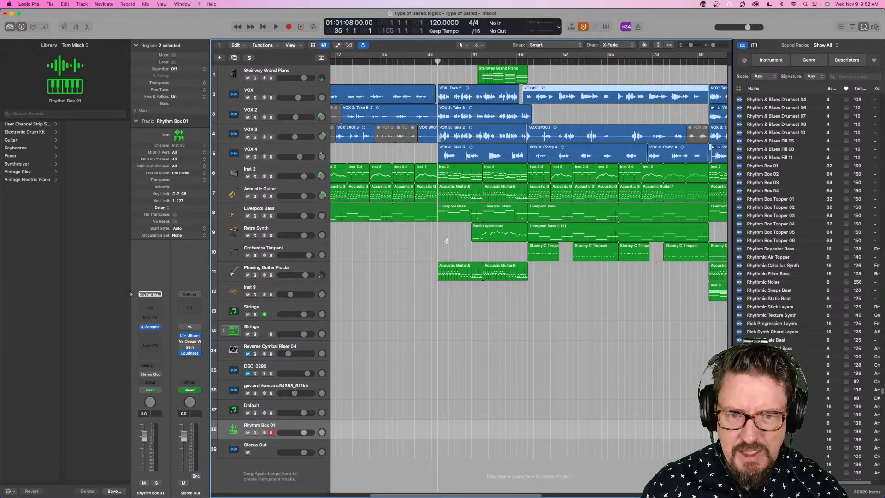
scroll(447, 241, "right", 5)
scroll(446, 242, "right", 3)
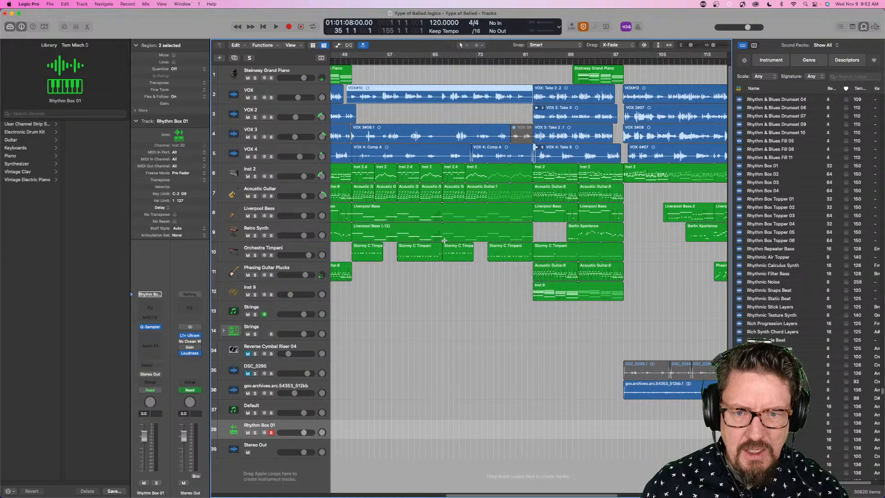
scroll(445, 241, "left", 5)
left_click(305, 228)
scroll(342, 224, "left", 10)
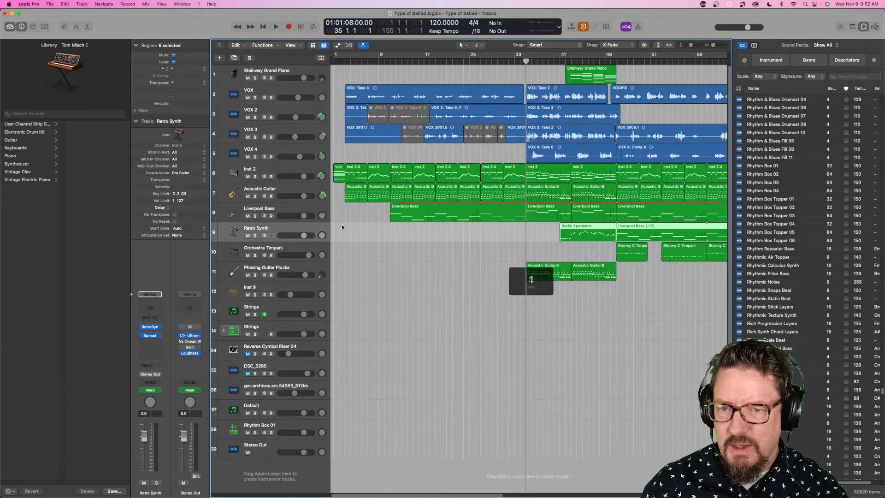
key("space")
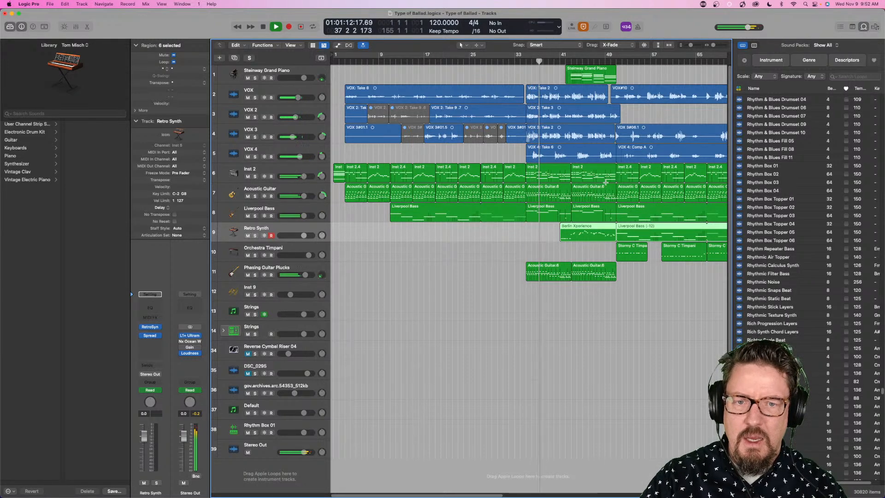
key("space")
- Play from the start of the Liverpool Bass (-12) region and solo the Retro Synth track
scroll(623, 125, "right", 15)
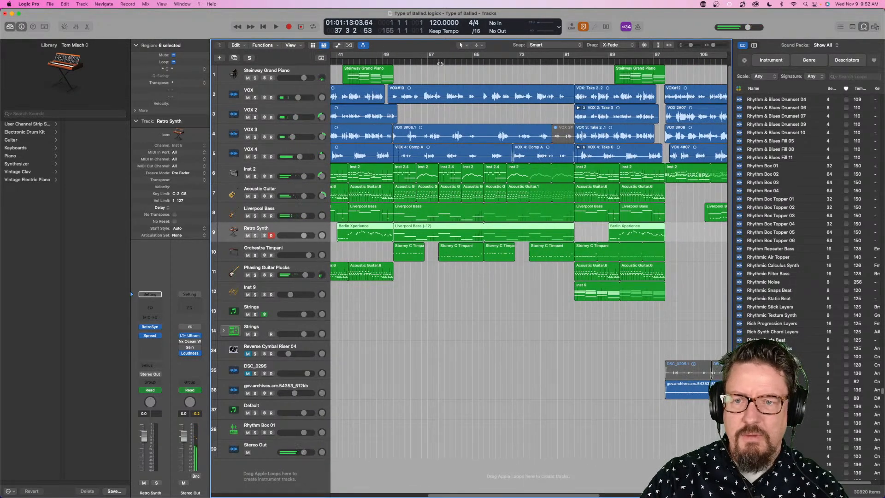
left_click(395, 60)
key("space")
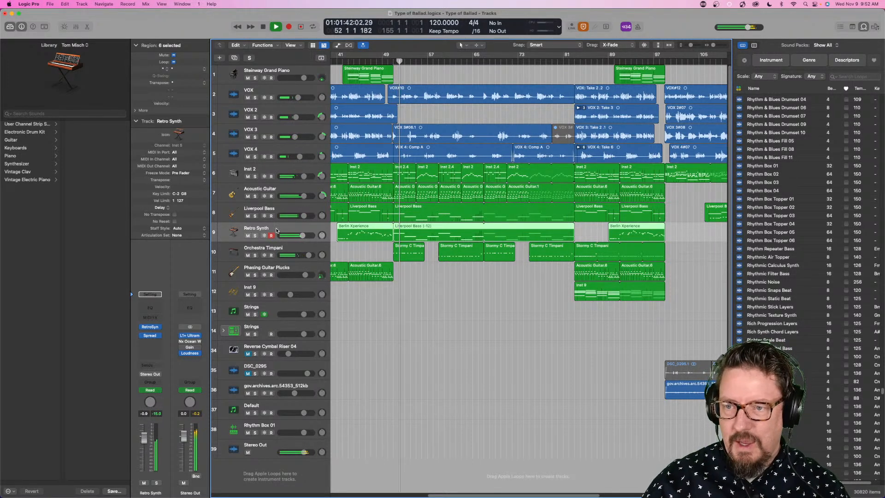
left_click(255, 236)
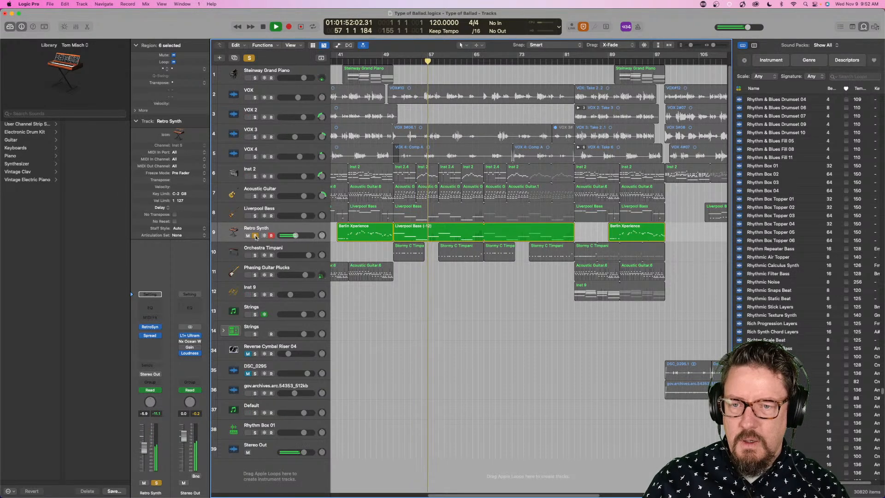
- Unsolo the Retro Synth track, listen to the full mix, and stop playback at bar 65
left_click(255, 236)
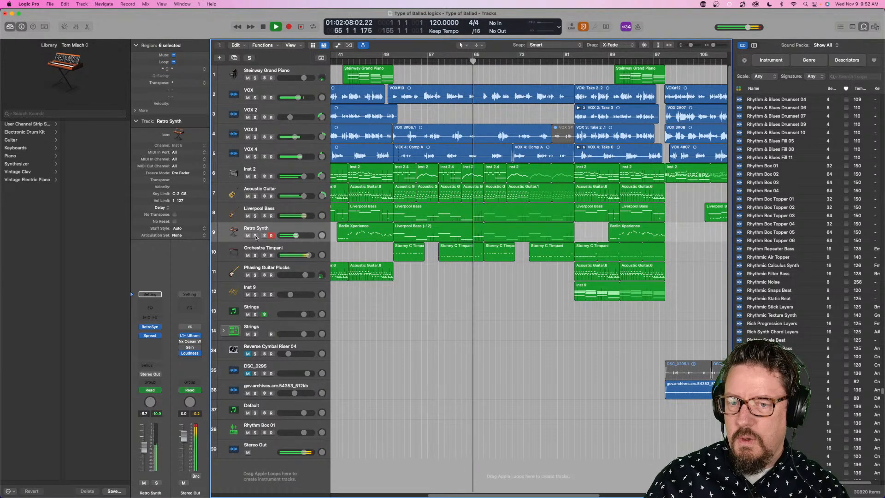
key("space")
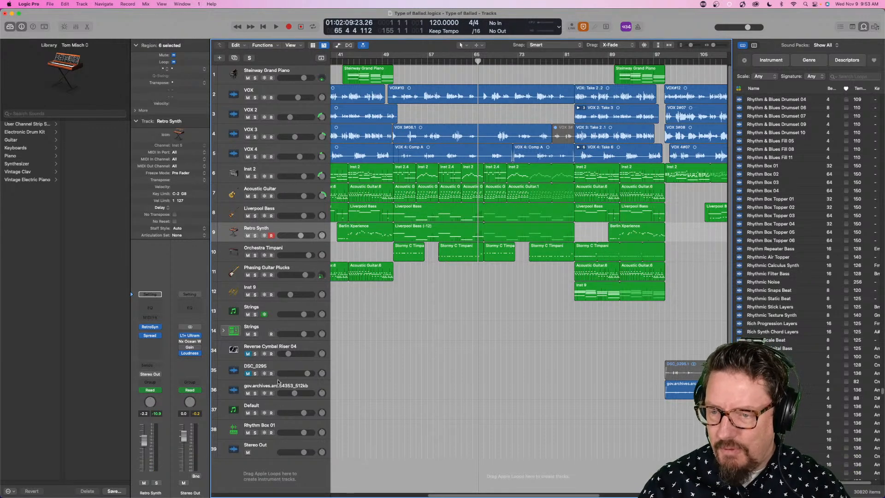
left_click(272, 326)
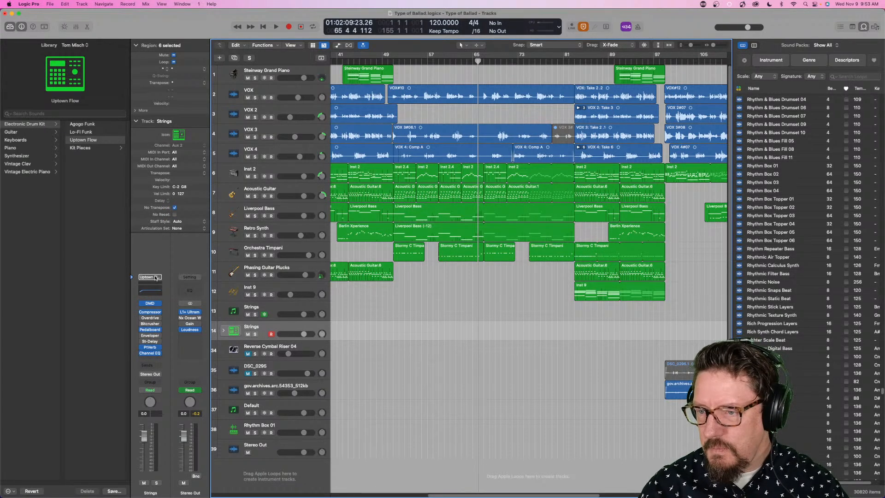
left_click(156, 278)
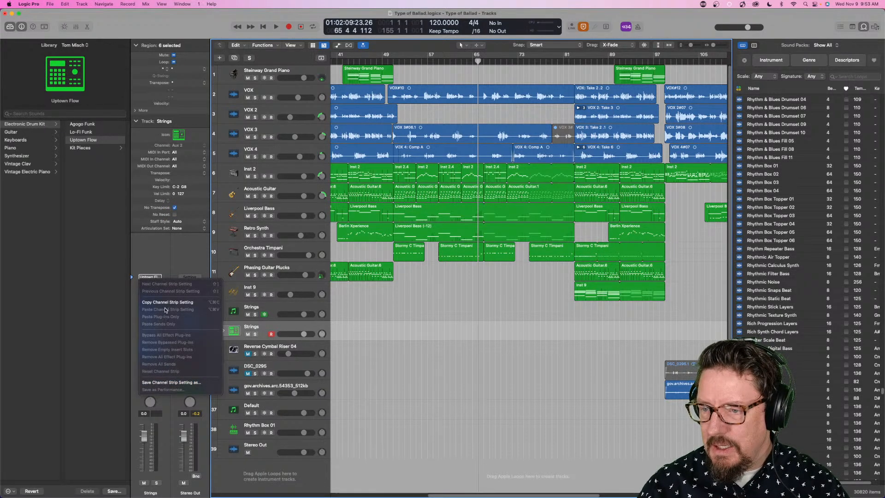
left_click(165, 262)
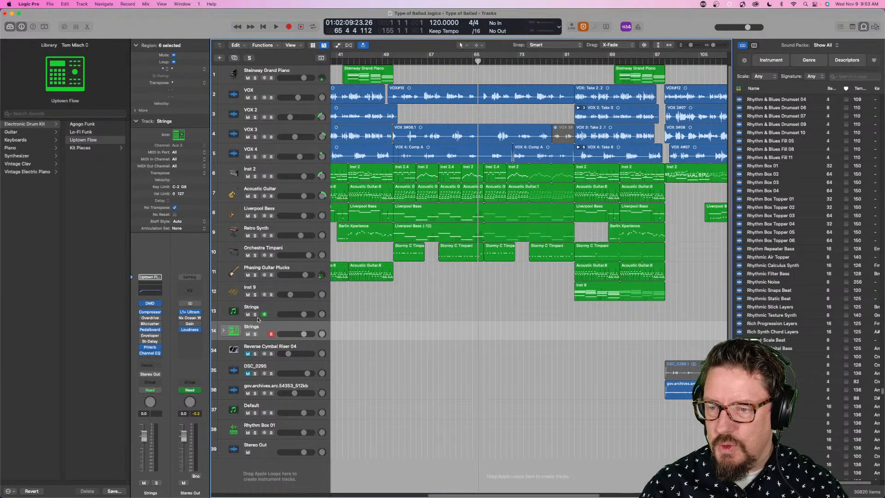
- Add a new software instrument track below the Strings stack and load a stereo Retro Synth on it
left_click(81, 4)
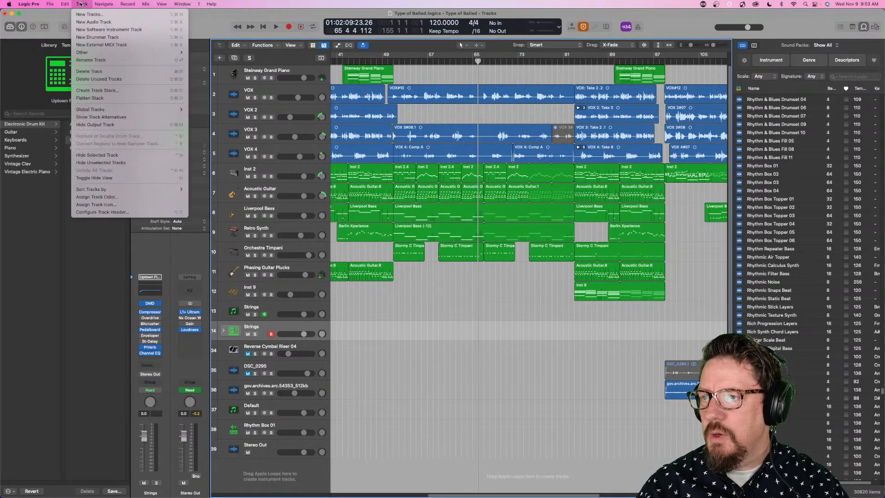
left_click(86, 31)
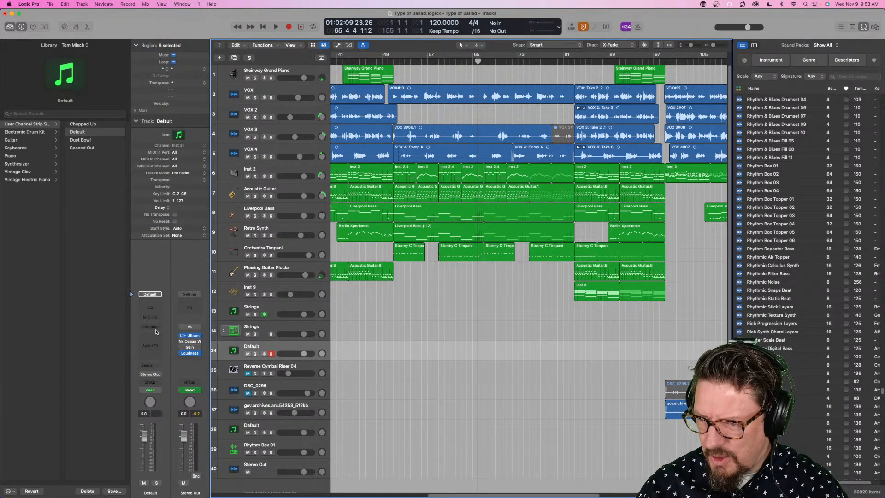
left_click(155, 328)
mouse_move(187, 359)
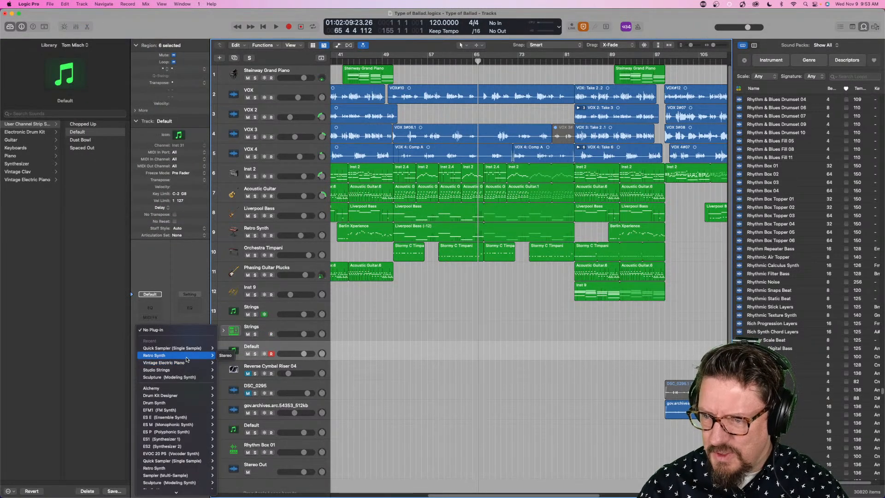
left_click(225, 356)
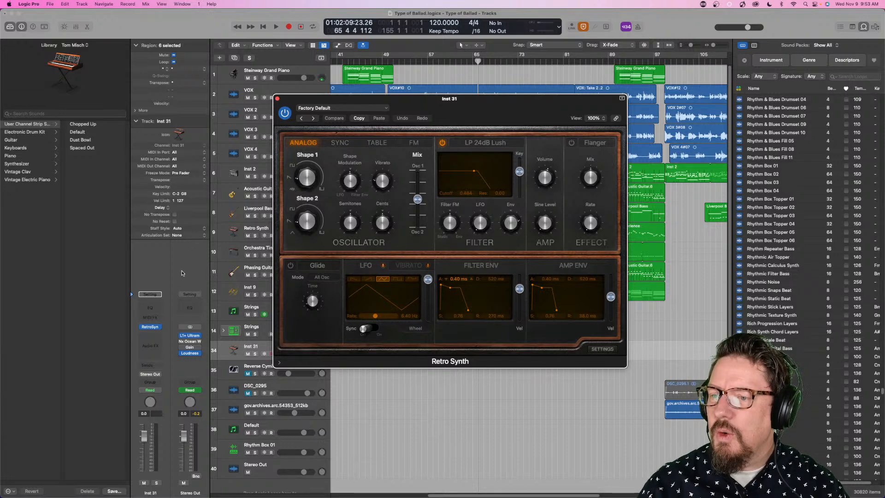
- Insert the Modulator MIDI effect on the new Retro Synth track and place its window beside the synth's
left_click(156, 318)
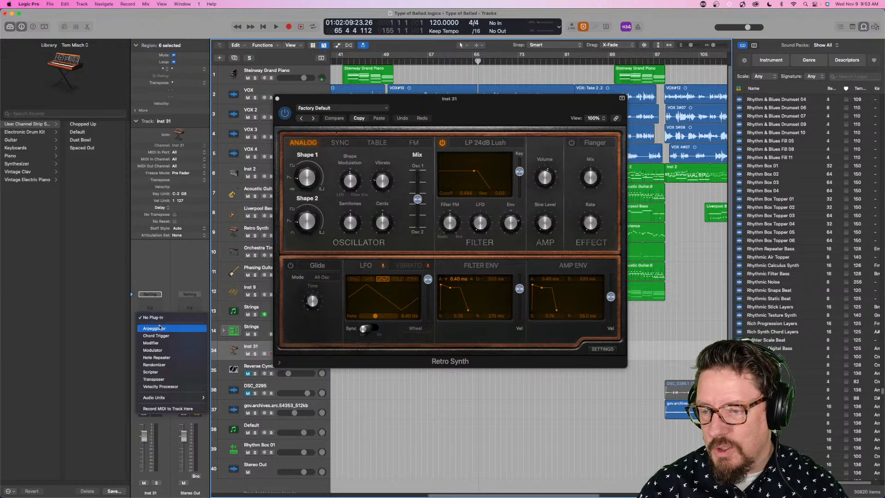
left_click(155, 350)
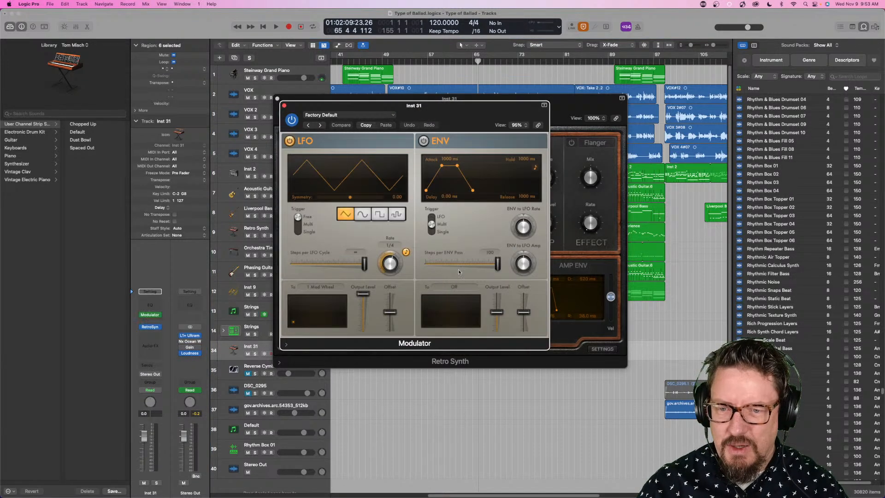
left_click_drag(486, 111, 216, 83)
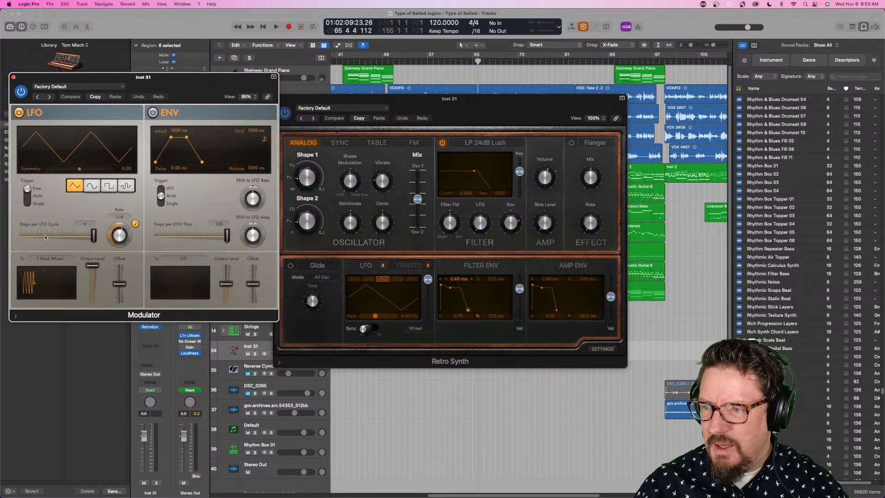
- Assign the Modulator's LFO to Retro Synth's filter envelope attack using Learn Plug-in Parameter, and close the Modulator
left_click(46, 261)
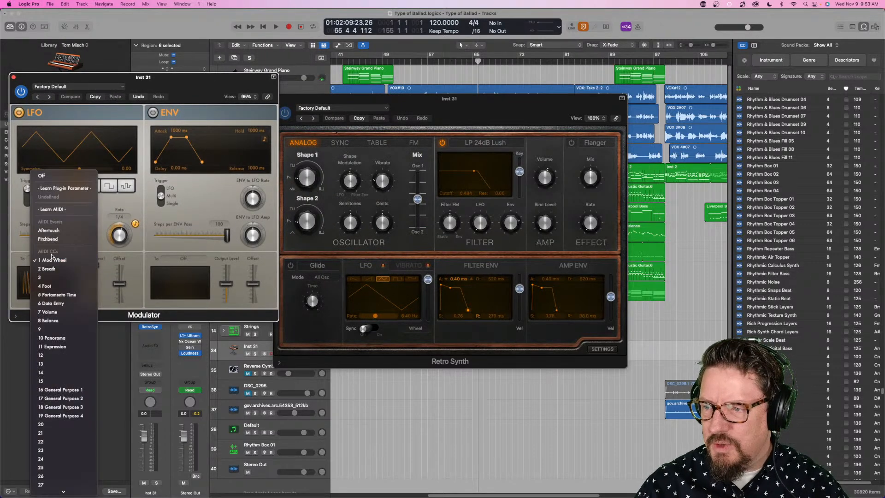
left_click(60, 188)
left_click_drag(443, 288, 446, 320)
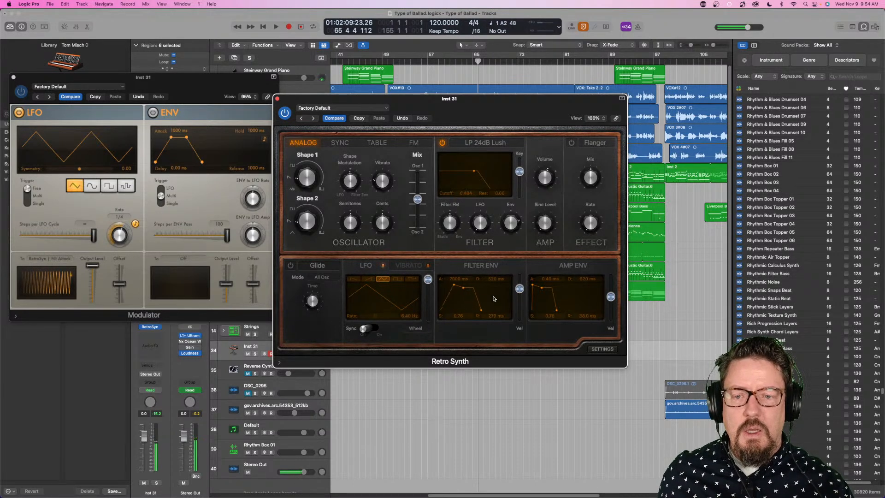
left_click(13, 77)
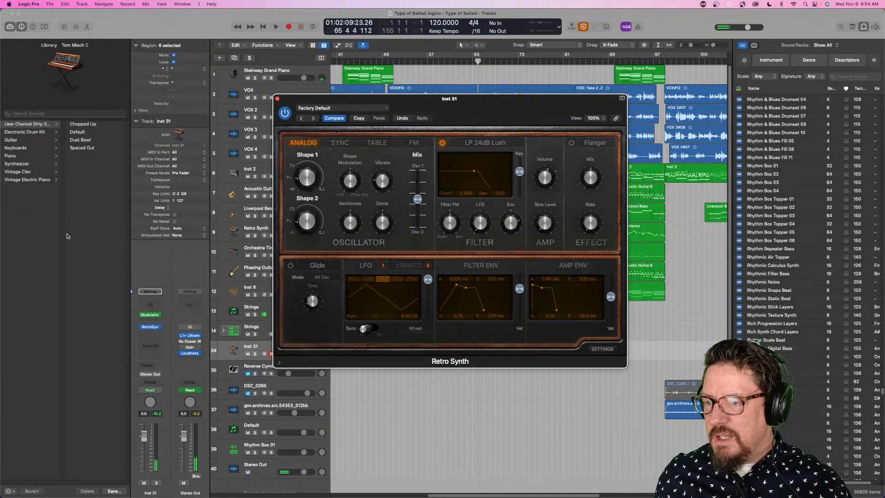
- Insert an Arpeggiator before the Modulator and arrange the Arpeggiator and Retro Synth windows so they do not overlap
left_click(154, 312)
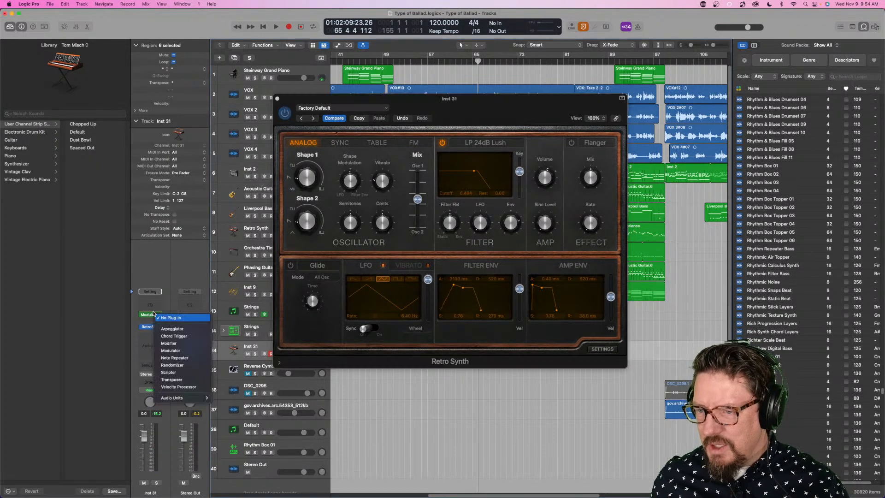
left_click(173, 330)
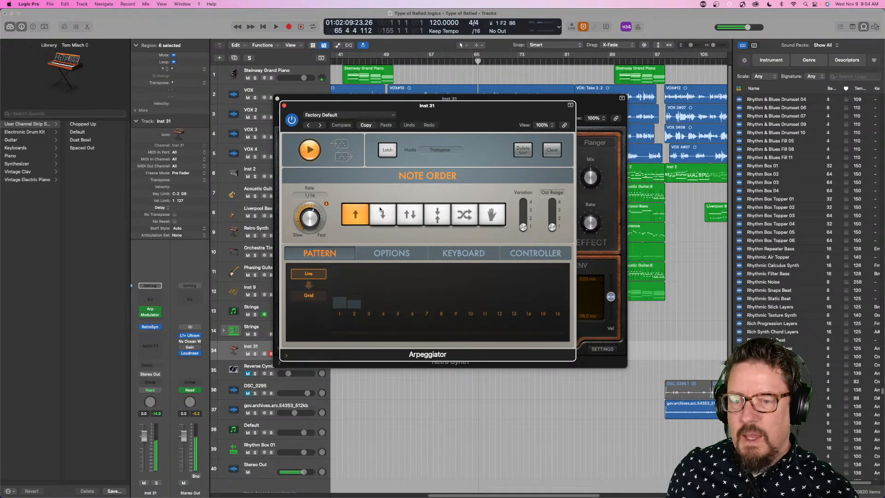
left_click_drag(537, 108, 393, 230)
left_click_drag(500, 117, 655, 70)
left_click_drag(365, 241, 363, 144)
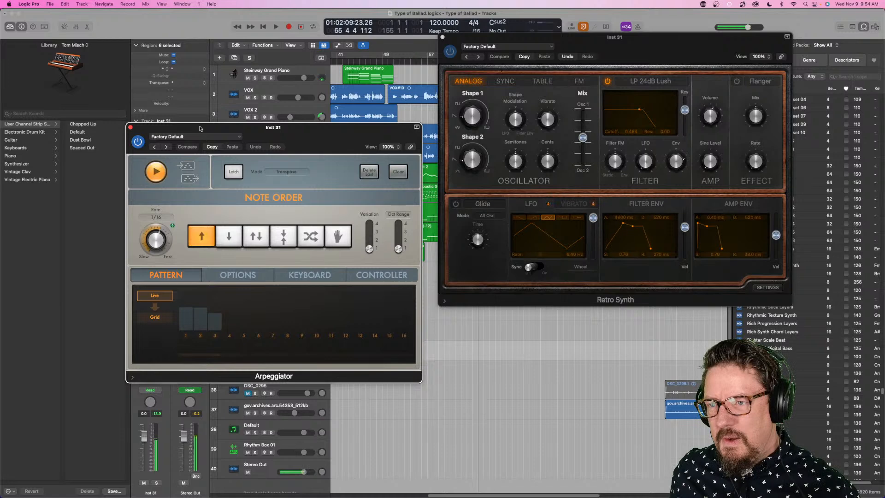
left_click_drag(201, 129, 423, 302)
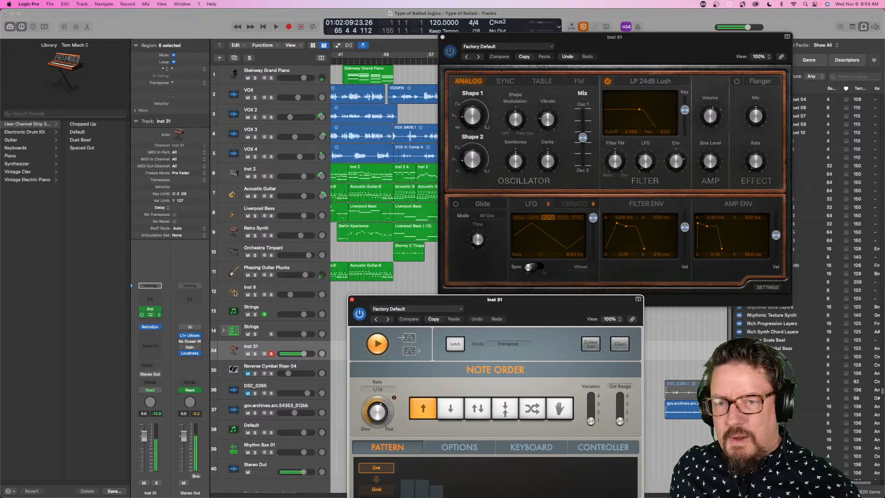
- Reopen the Modulator alongside the other plug-in windows and set its LFO rate to 1 bar
left_click(151, 314)
left_click_drag(469, 101, 250, 58)
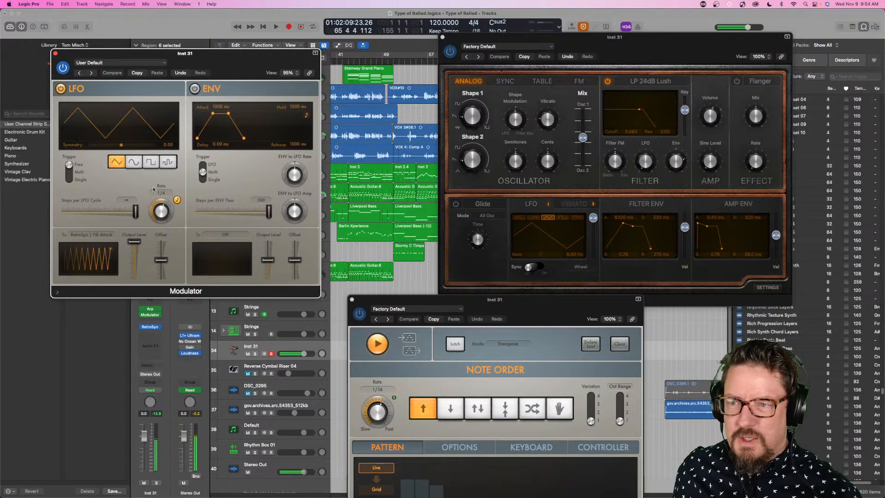
left_click_drag(161, 210, 160, 218)
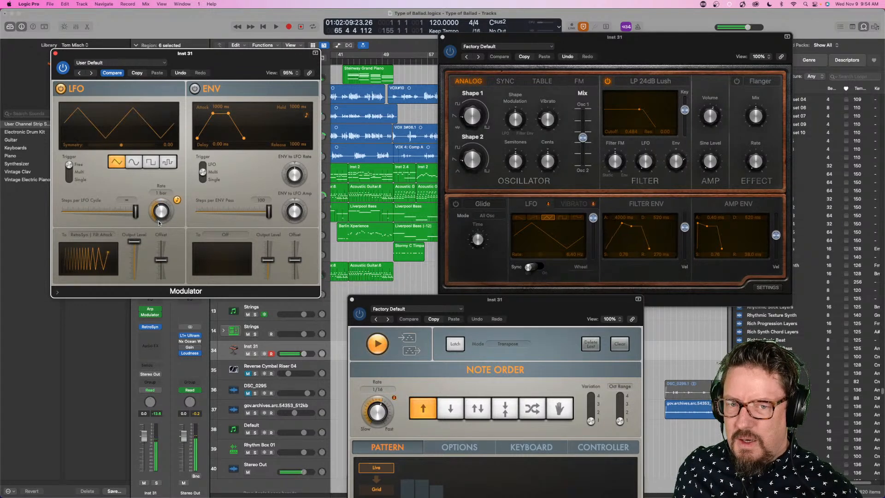
- Try different output level and offset amounts for the Modulator's LFO, leaving the offset centred and the output level near maximum
left_click_drag(161, 260, 137, 253)
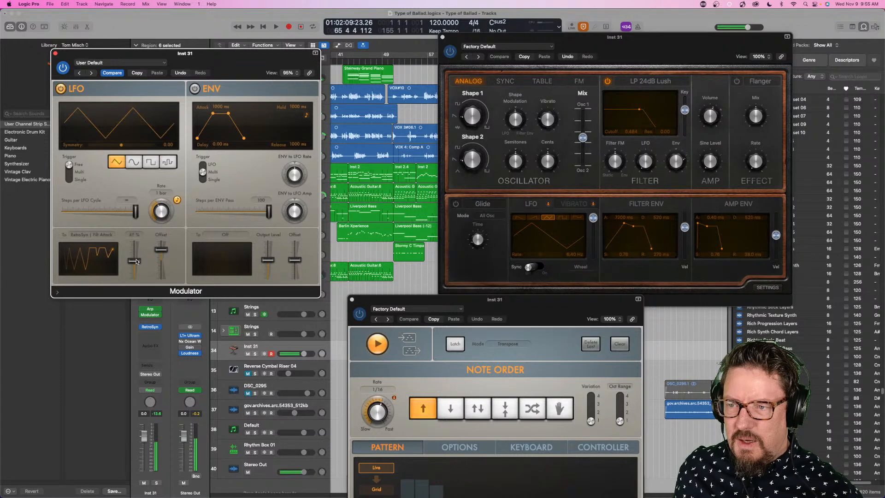
left_click_drag(163, 249, 161, 260)
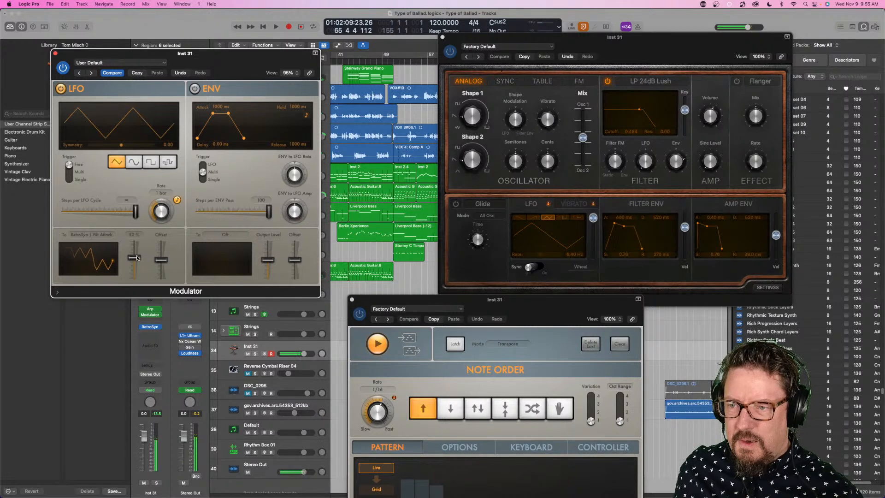
left_click_drag(140, 248, 140, 242)
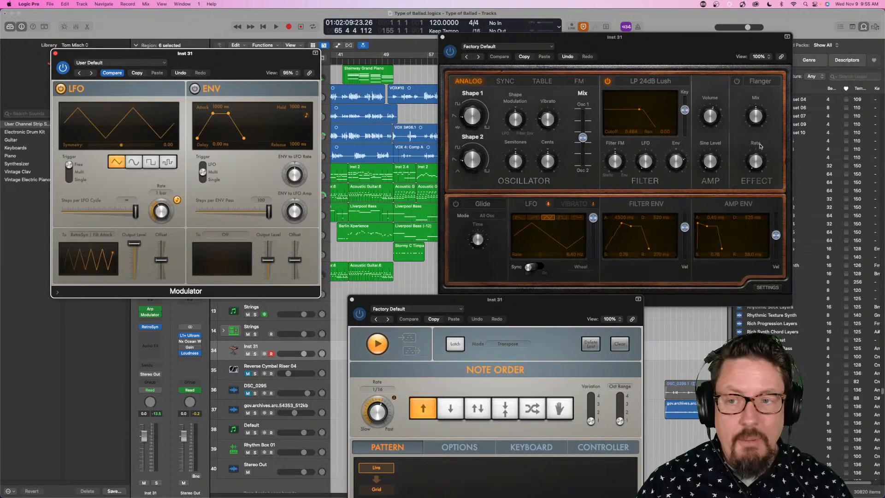
- Close the Modulator, Retro Synth and Arpeggiator windows, and enable Record MIDI to Track Here below the Modulator
left_click(55, 53)
left_click(443, 37)
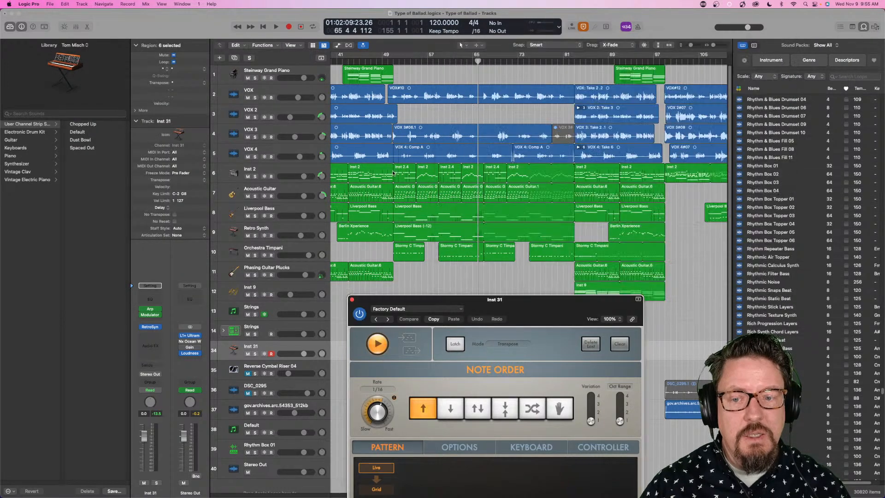
left_click(352, 299)
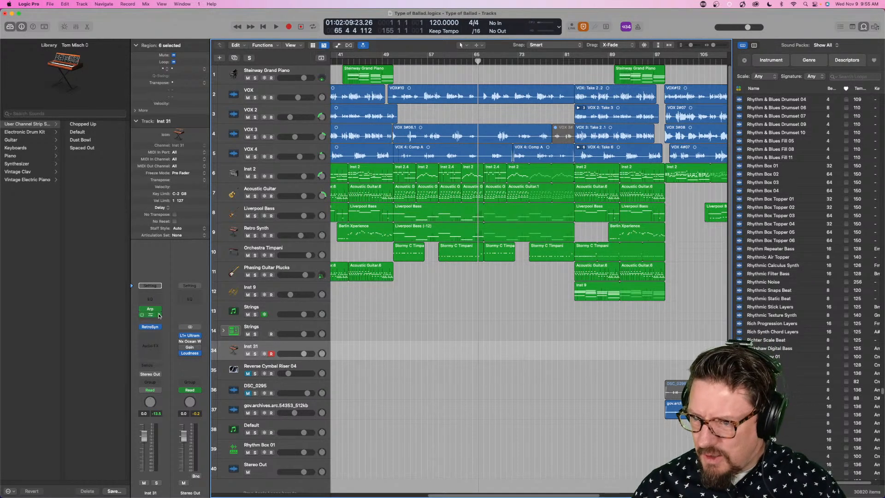
left_click(160, 320)
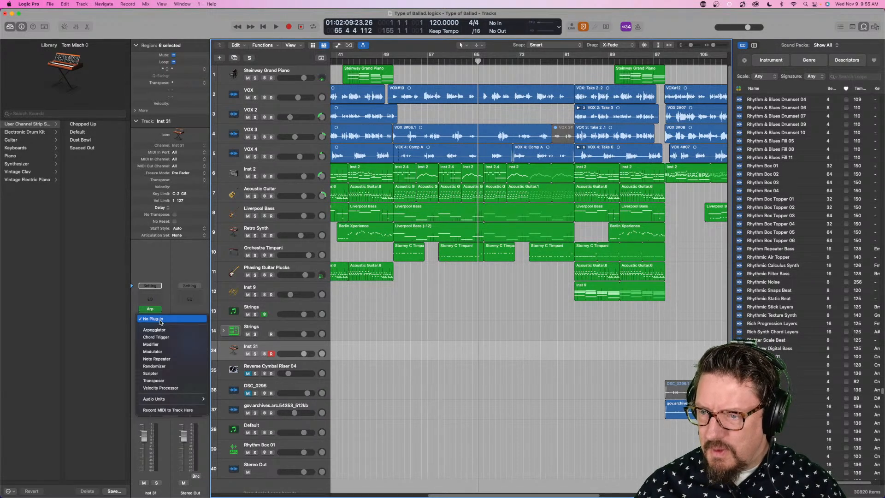
left_click(172, 411)
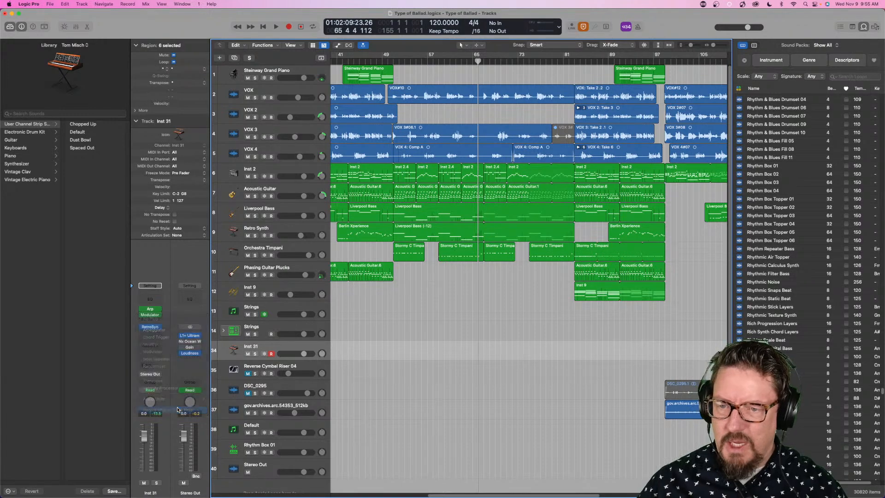
- Solo the Inst 31 track and record an arpeggiated MIDI passage of about five bars from the project start
scroll(591, 234, "right", 10)
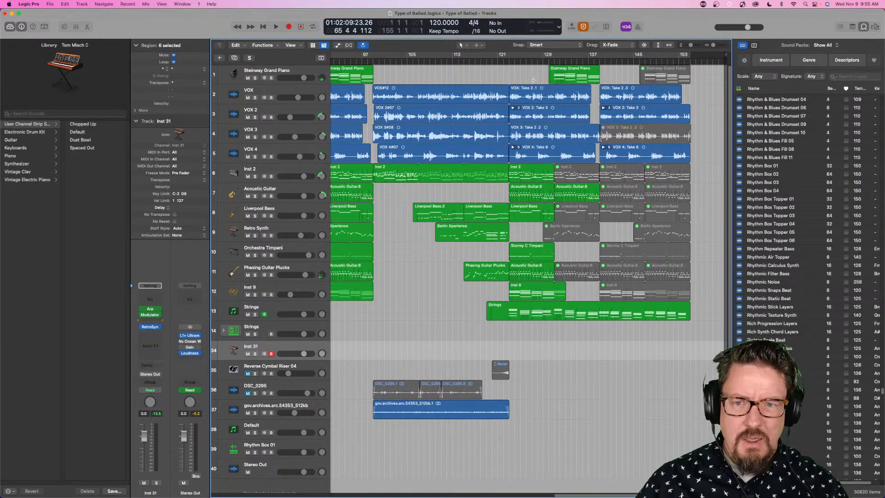
scroll(591, 235, "left", 10)
left_click(256, 354)
key("Return")
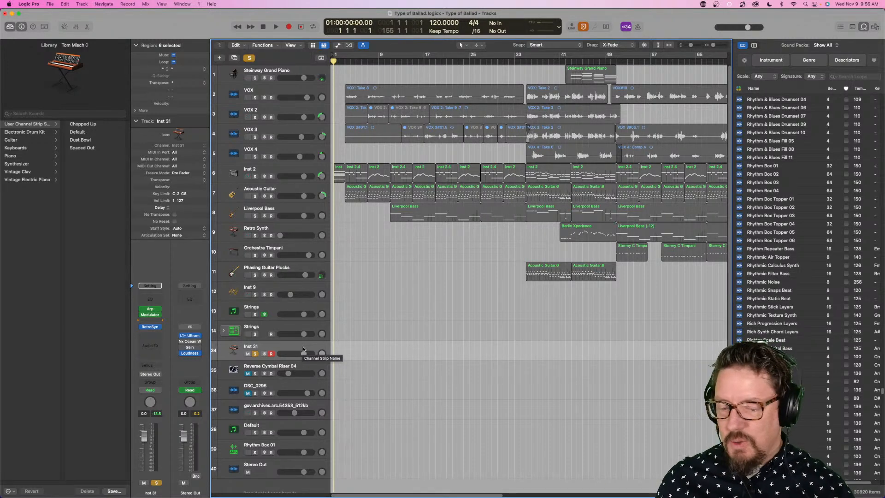
key("r")
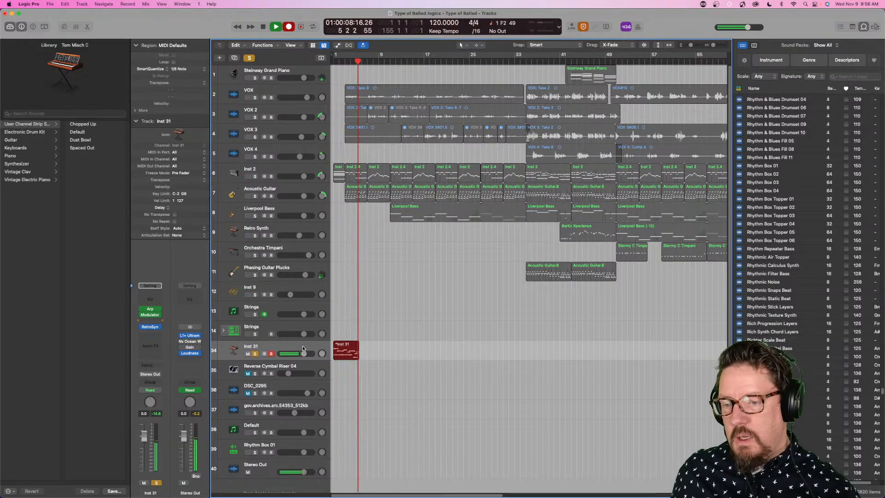
key("space")
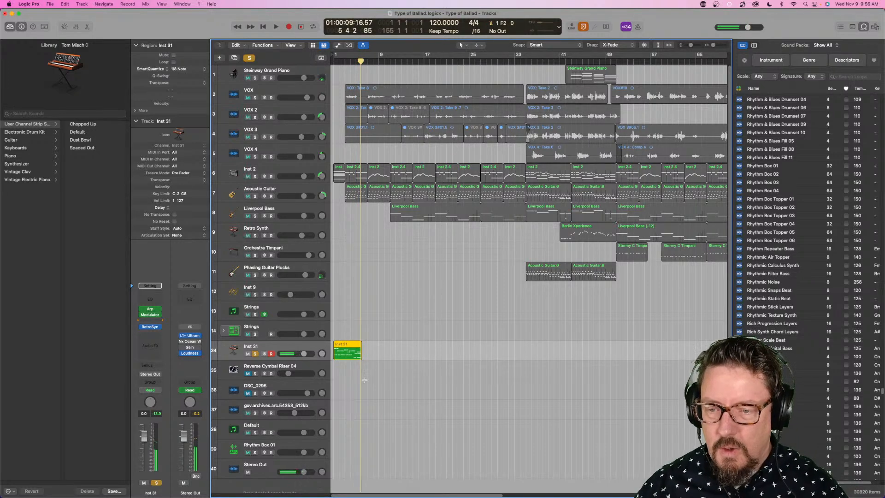
- Inspect the recorded Inst 31 region's notes in the Piano Roll with the Ch. 1: Note Velocity automation lane displayed, and close the editor
key("e")
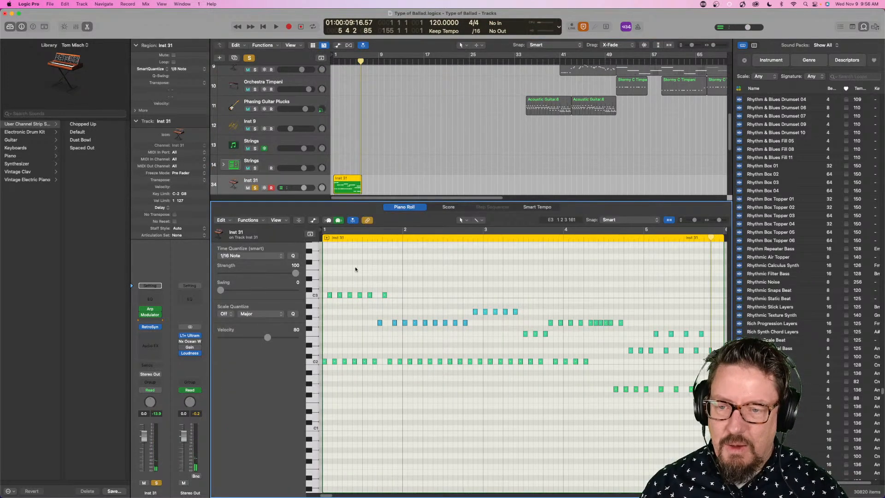
left_click(314, 220)
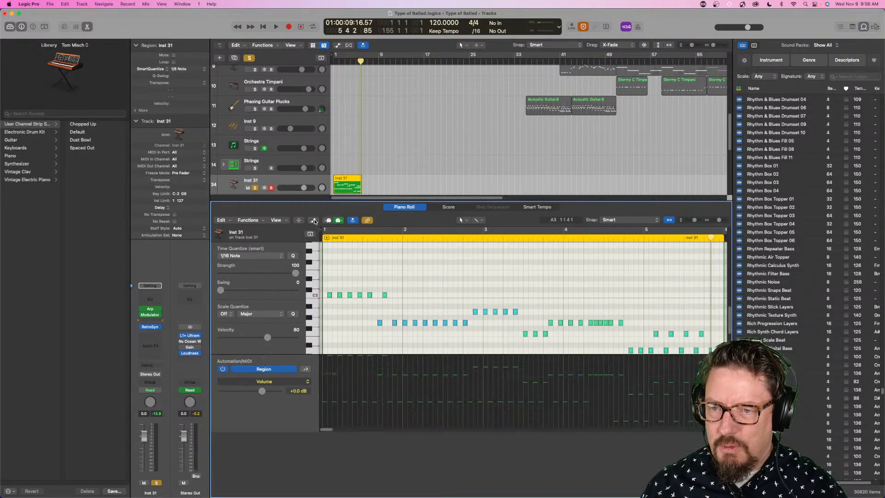
left_click(286, 399)
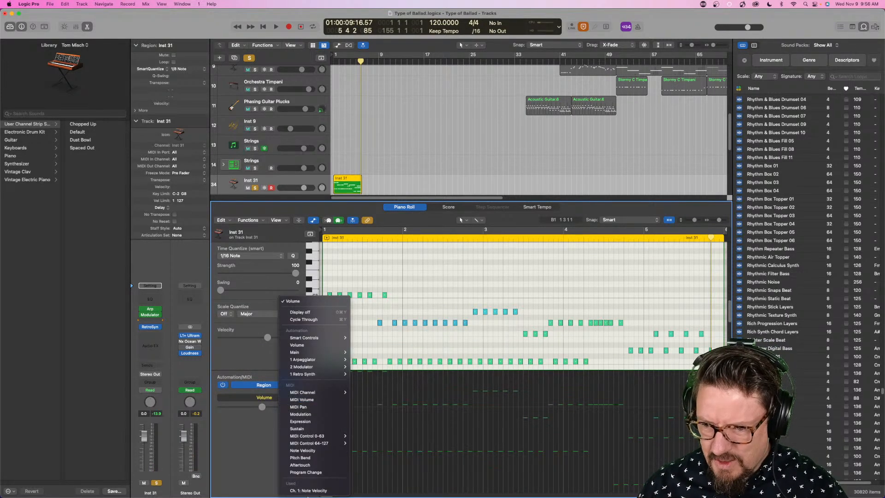
left_click(311, 491)
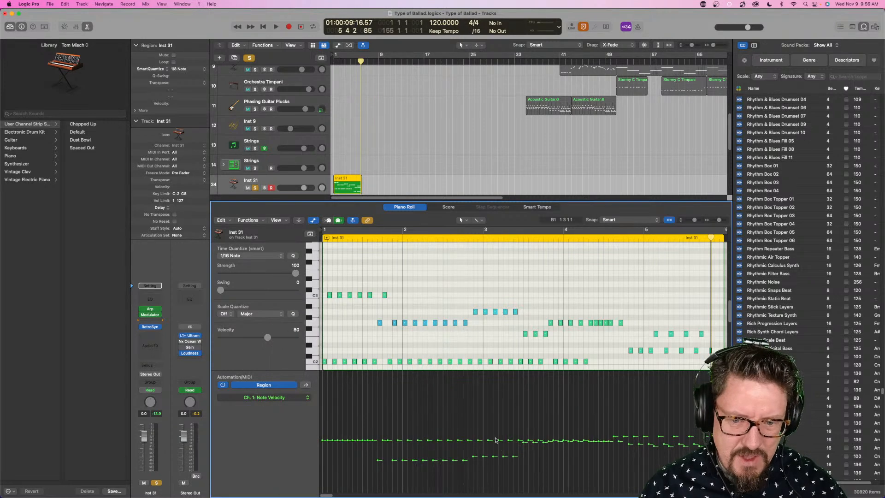
scroll(495, 440, "down", 3)
scroll(398, 366, "up", 5)
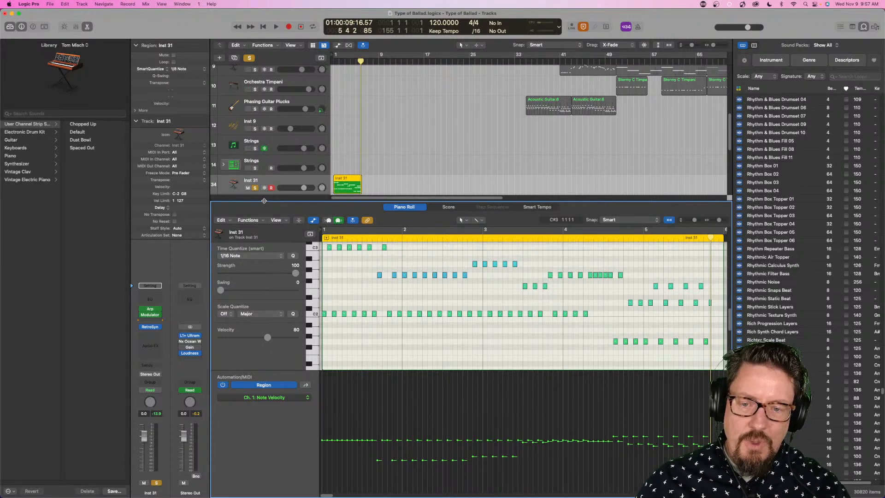
key("p")
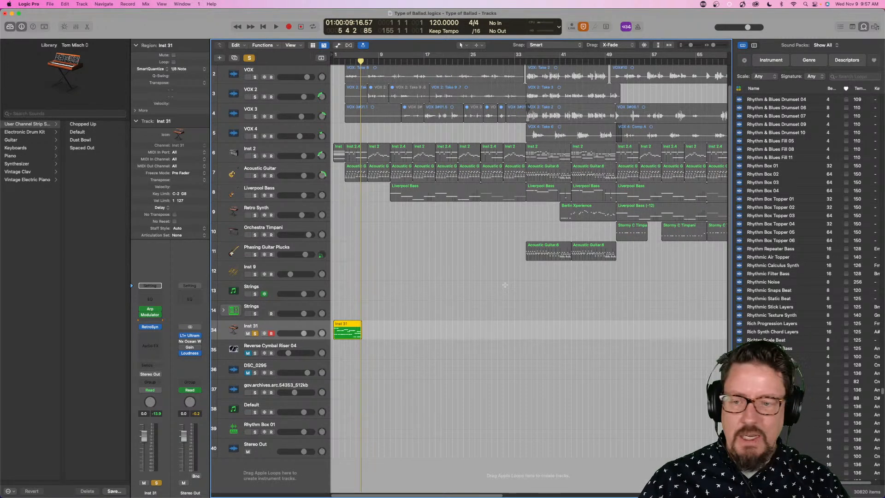
- Bypass the Arpeggiator and Modulator MIDI effects on the Inst 31 channel strip
left_click(159, 327)
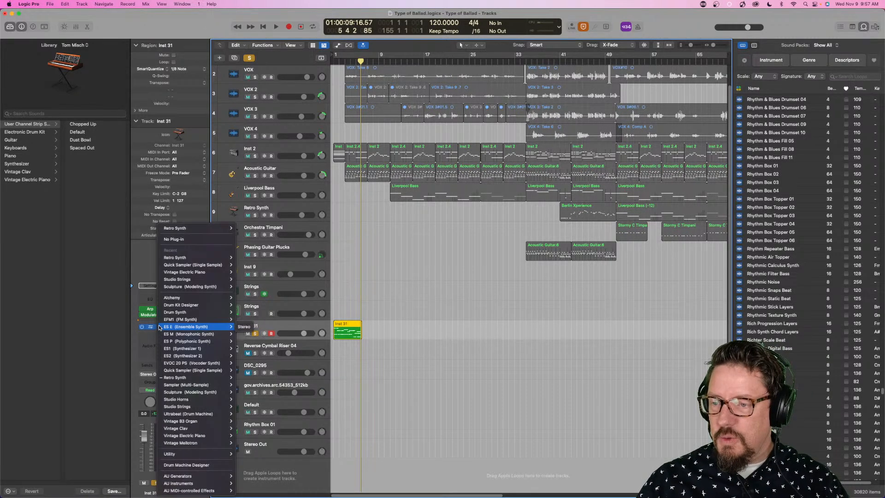
left_click(137, 299)
left_click(142, 315)
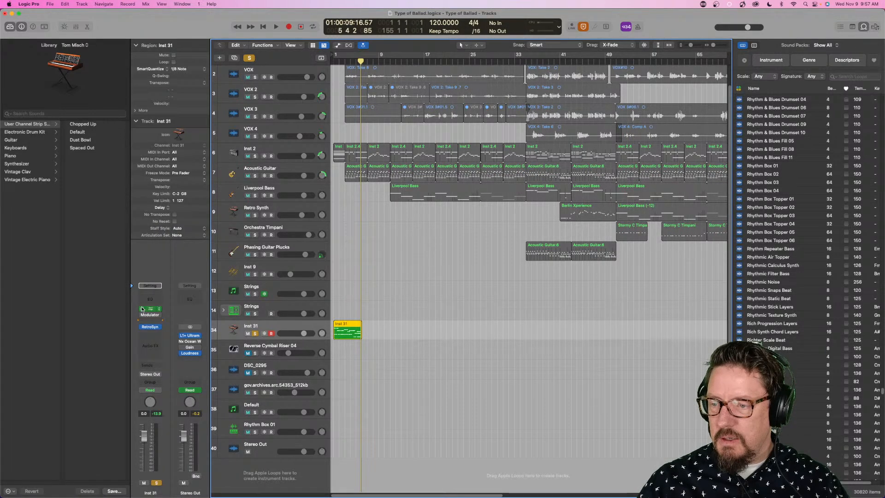
- Replace Retro Synth on Inst 31 with the stereo Roland Cloud XV-5080 instrument and reposition its plug-in window over the tracks
left_click(159, 327)
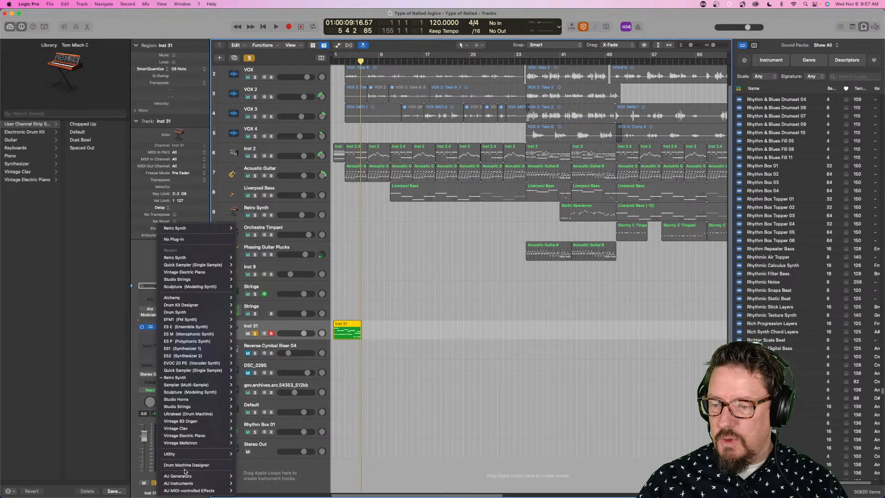
mouse_move(186, 483)
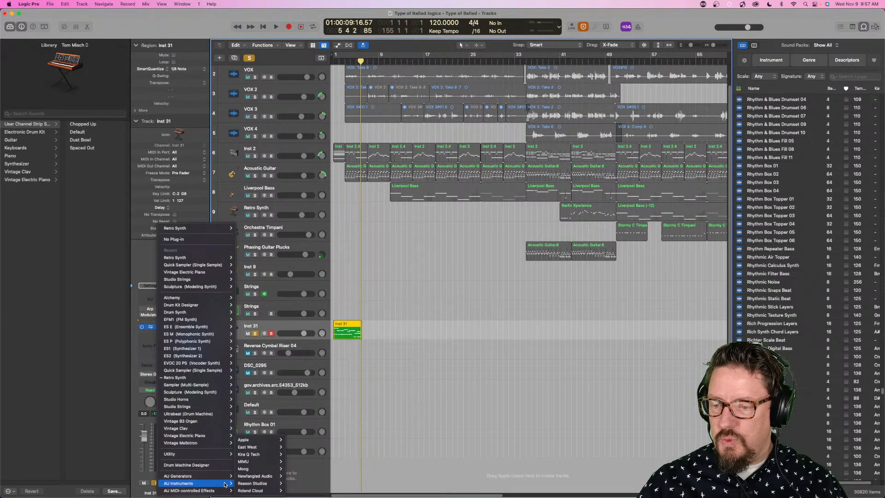
mouse_move(249, 480)
mouse_move(302, 490)
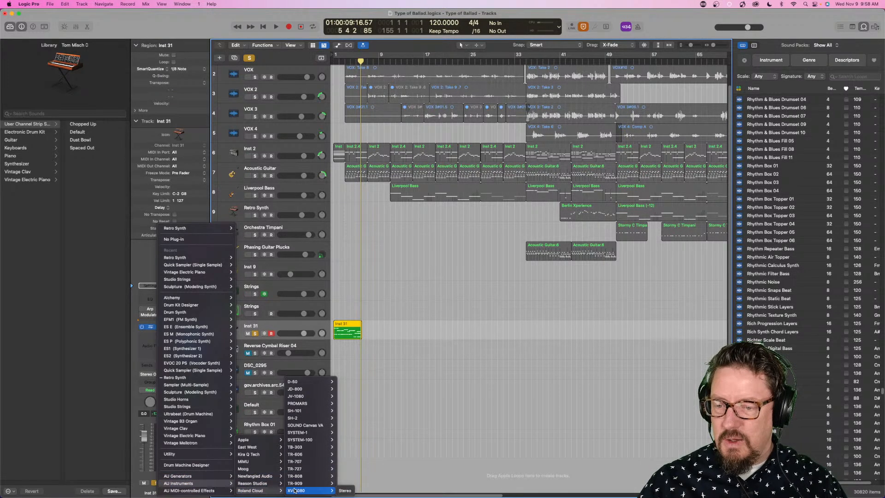
left_click(348, 491)
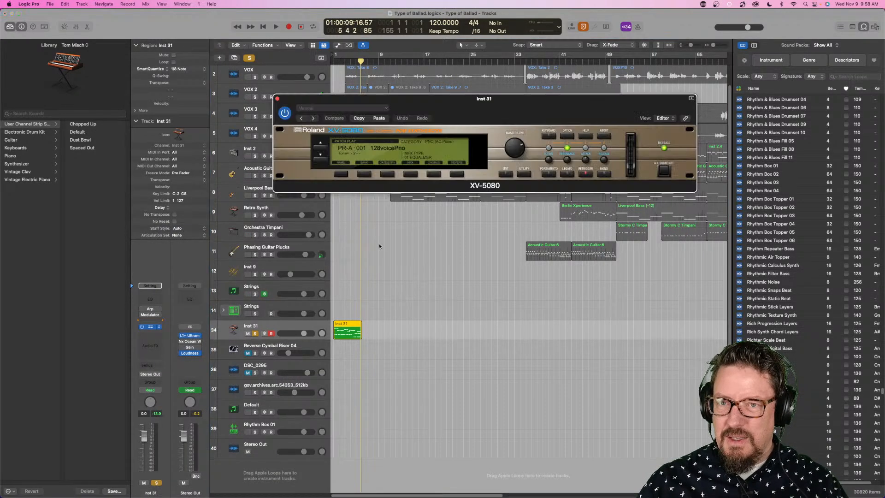
left_click_drag(511, 103, 504, 172)
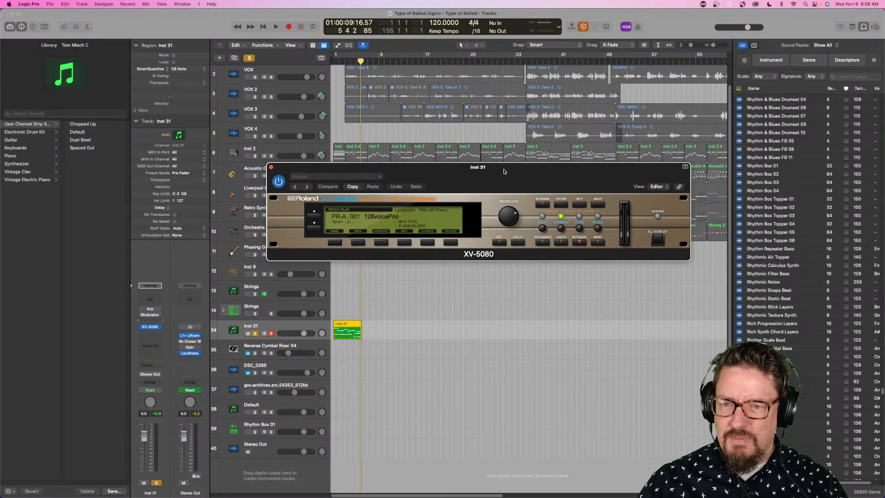
left_click_drag(504, 171, 529, 152)
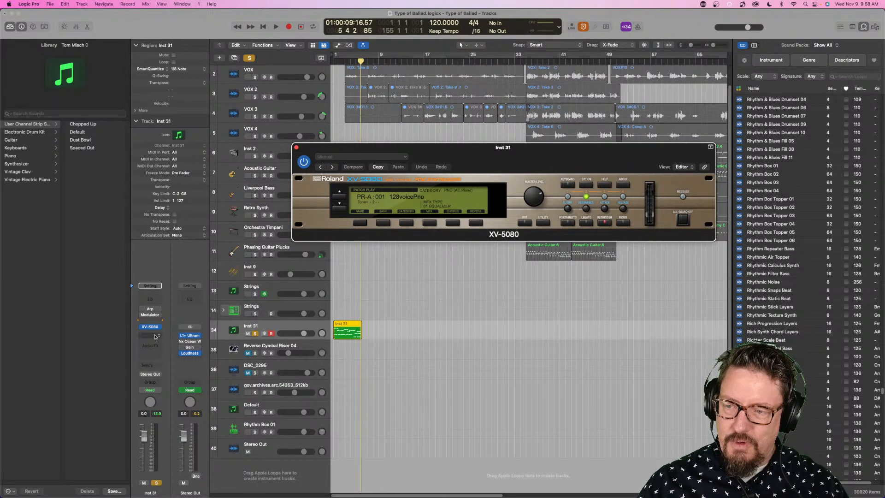
left_click(161, 327)
mouse_move(185, 484)
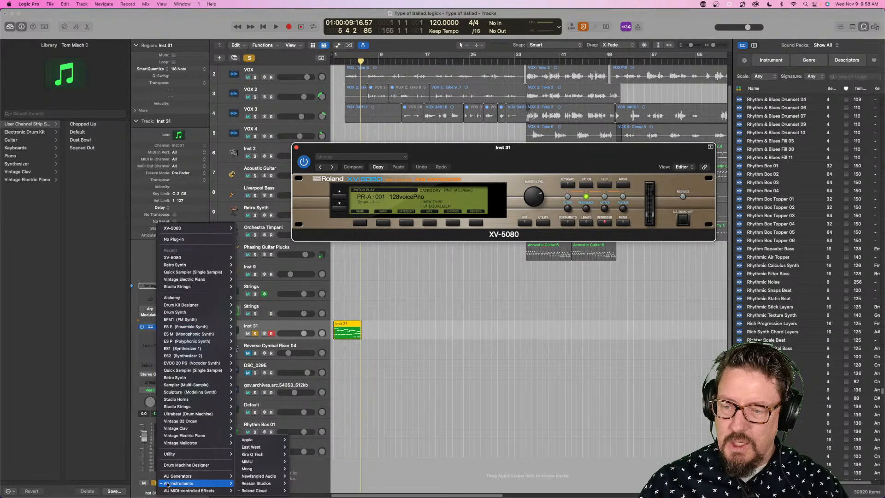
mouse_move(258, 491)
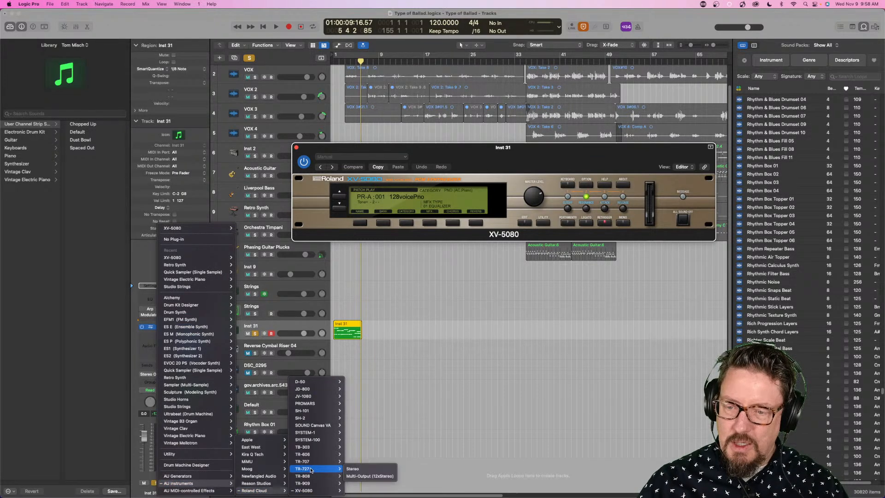
mouse_move(318, 397)
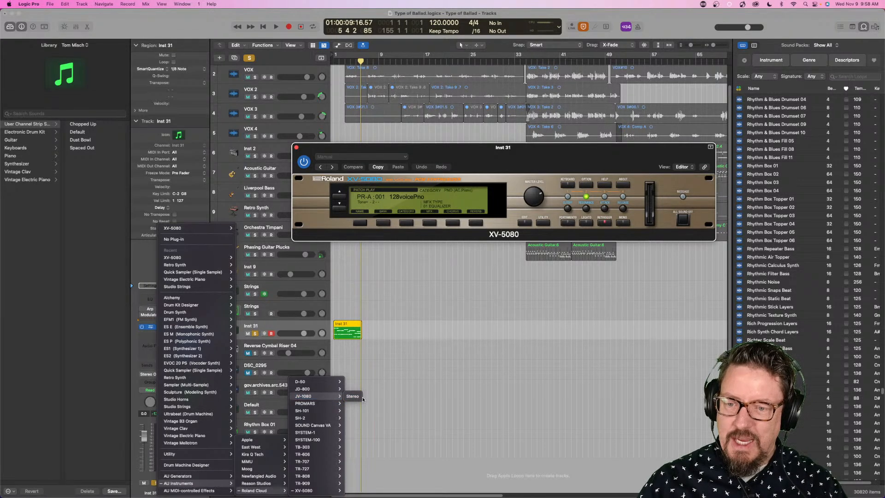
left_click(472, 150)
mouse_move(472, 149)
left_mouse_down()
mouse_move(458, 137)
mouse_move(460, 147)
left_mouse_up()
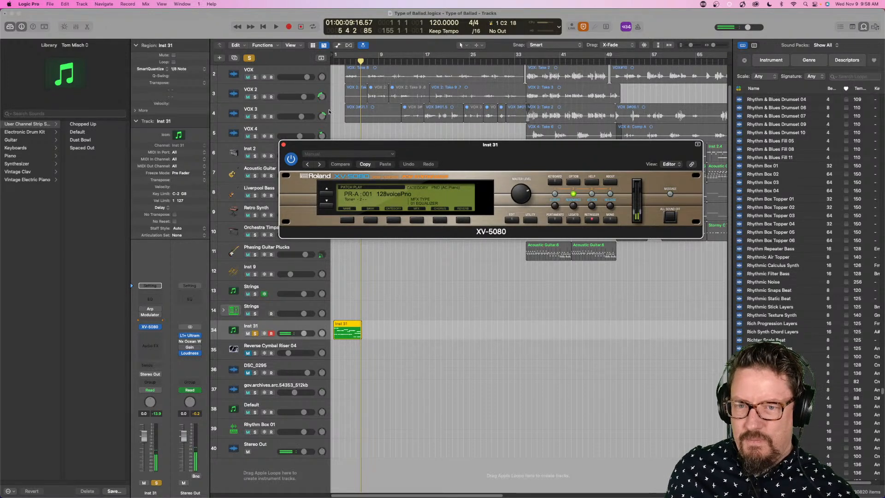
- Open the Performance Meter and place it clear of the XV-5080 window
left_click(552, 24)
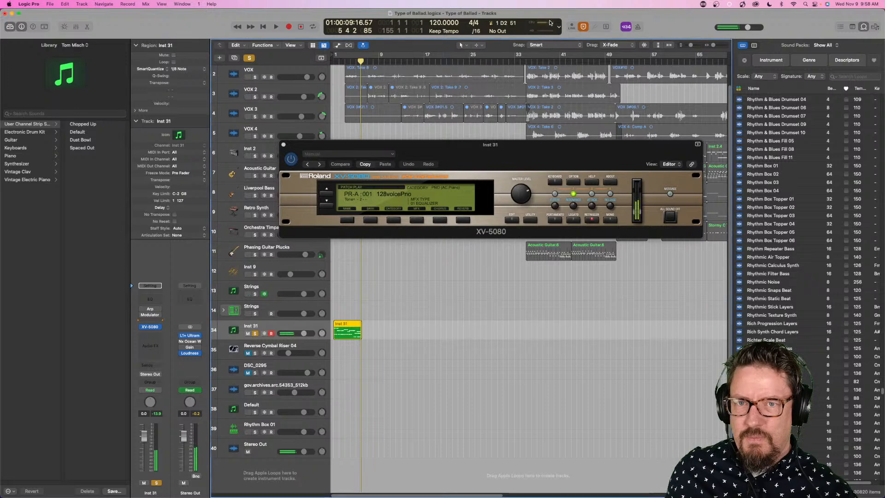
double_click(552, 24)
left_click_drag(448, 58, 228, 52)
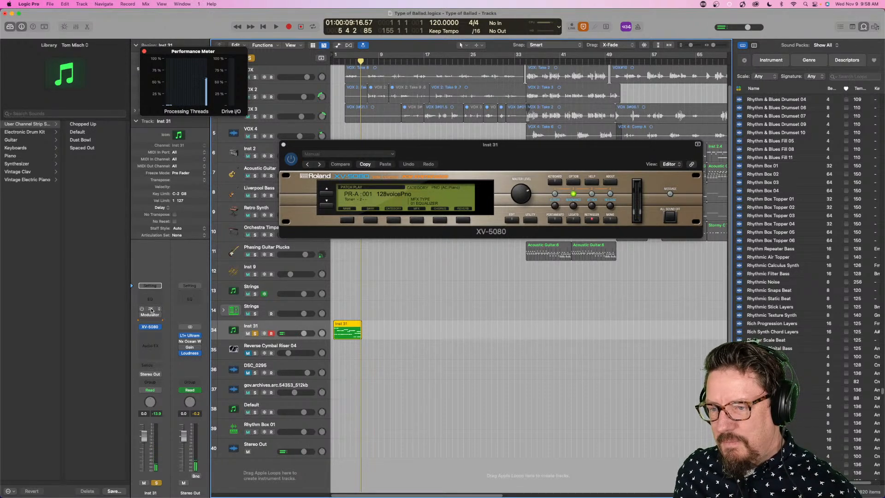
- Open the Arpeggiator on Inst 31, switch it back on and move its window above the arrangement beside the XV-5080
left_click(150, 312)
left_click(143, 310)
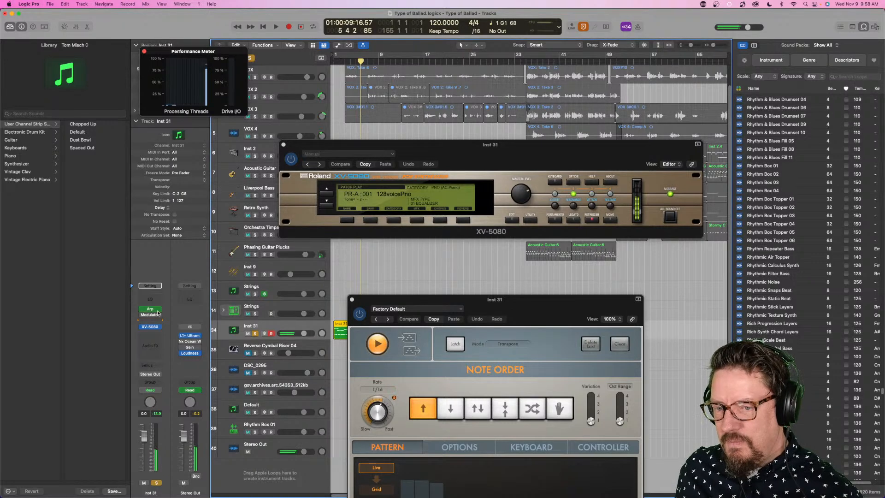
left_click_drag(459, 302, 554, 92)
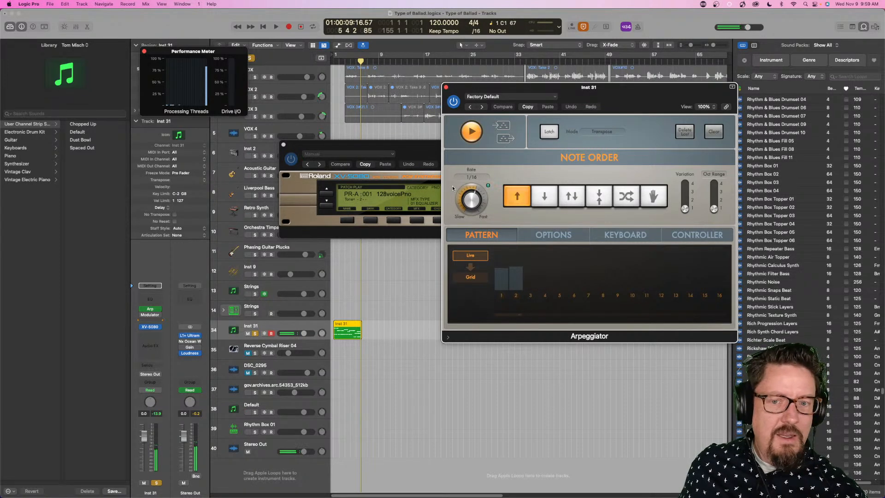
- Check the available I/O buffer sizes in the audio device settings and close the settings without changing them
left_click(28, 3)
mouse_move(69, 25)
left_click(123, 35)
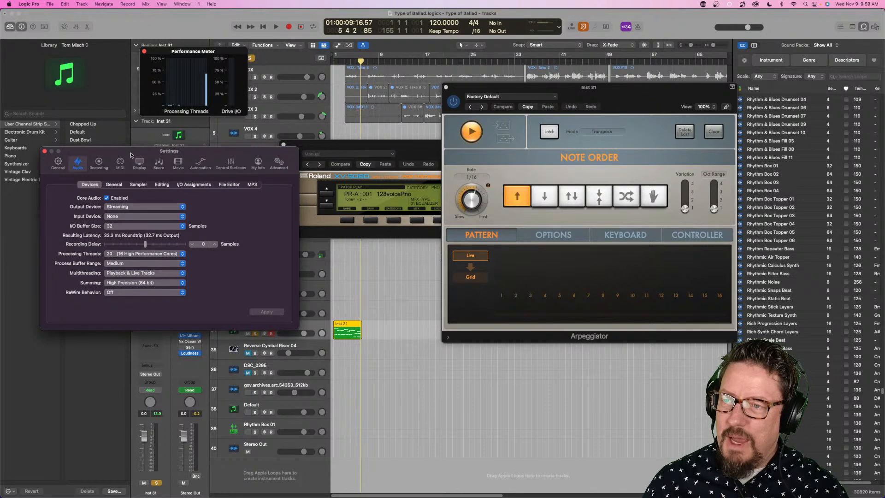
left_click_drag(131, 154, 511, 149)
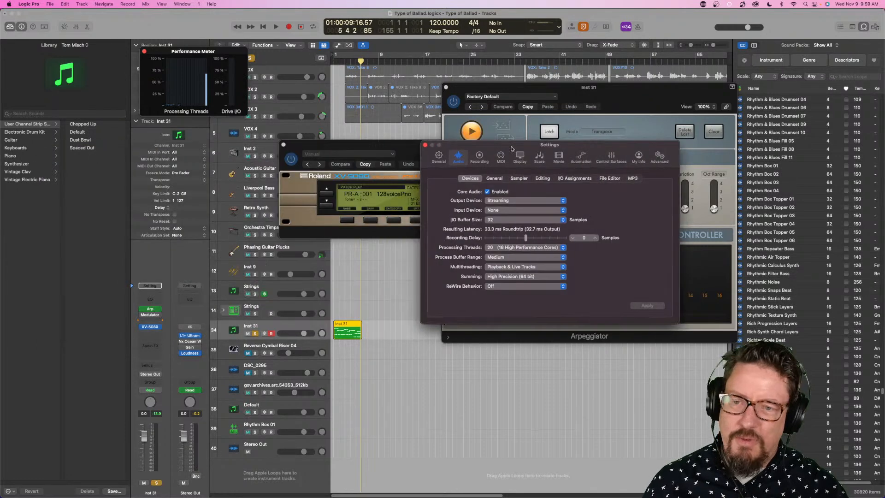
left_click(507, 220)
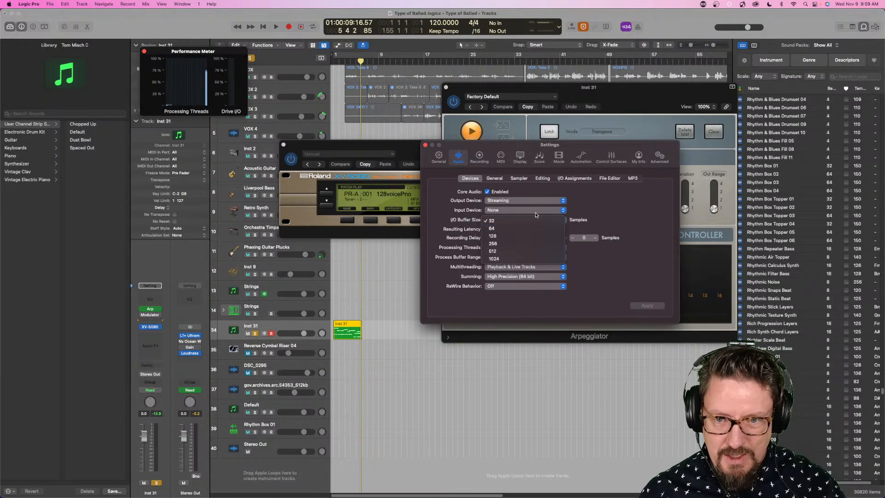
left_click(566, 198)
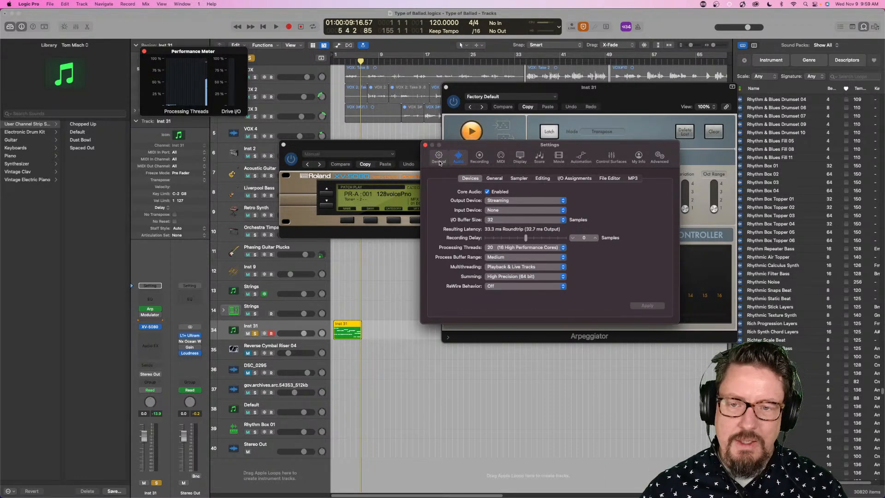
left_click(425, 145)
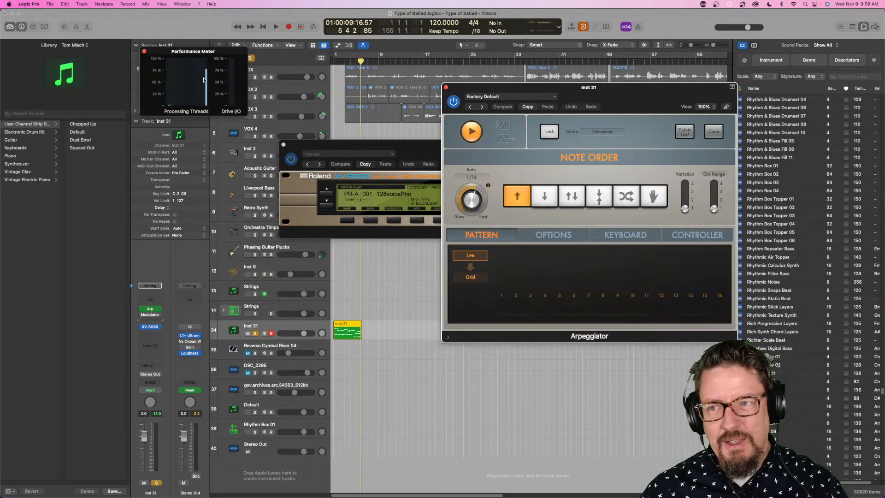
- Bring the XV-5080 window forward and step through its PR-A piano patches to 008 E.Grand
left_click_drag(407, 147, 309, 161)
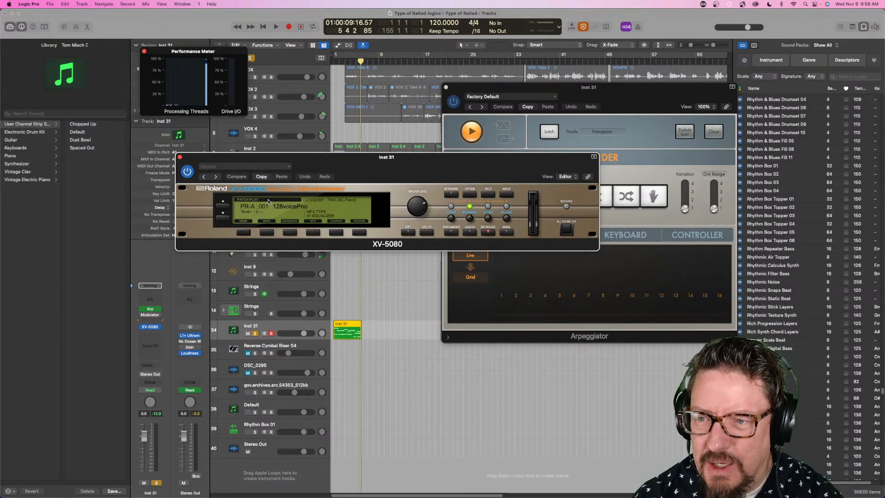
left_click(224, 218)
left_click(223, 218)
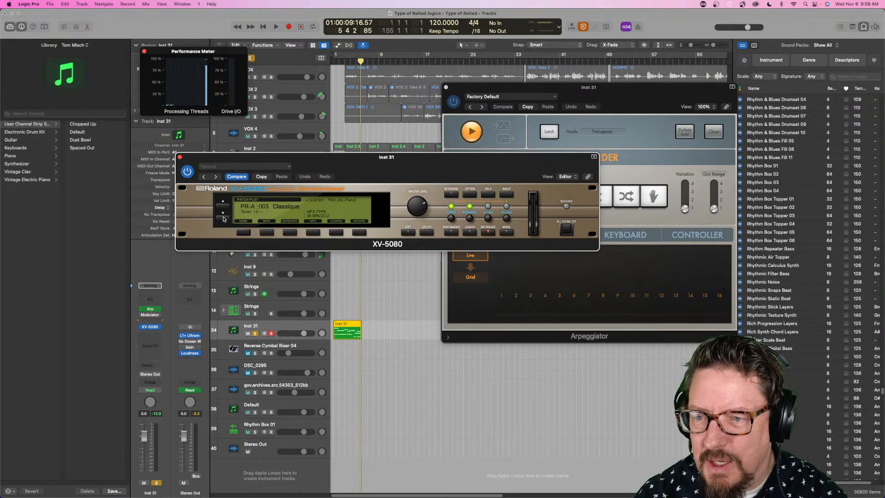
left_click(223, 217)
left_click(223, 217)
left_click(222, 218)
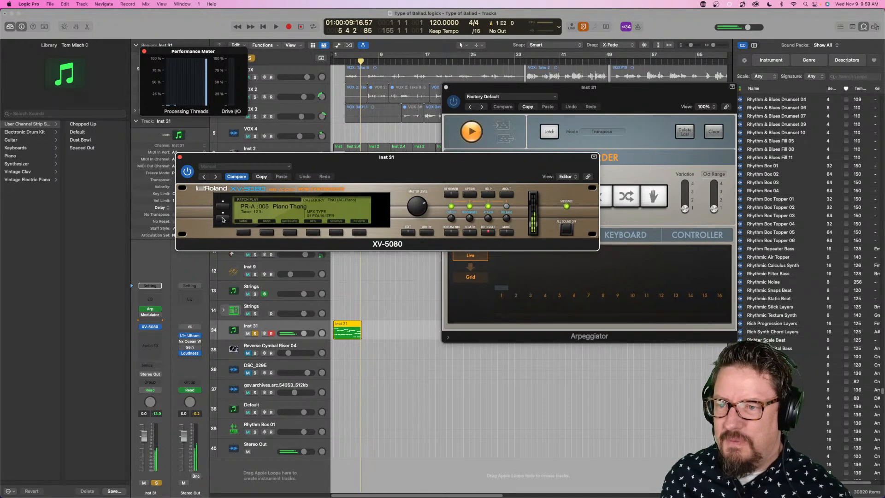
left_click(223, 218)
left_click(223, 217)
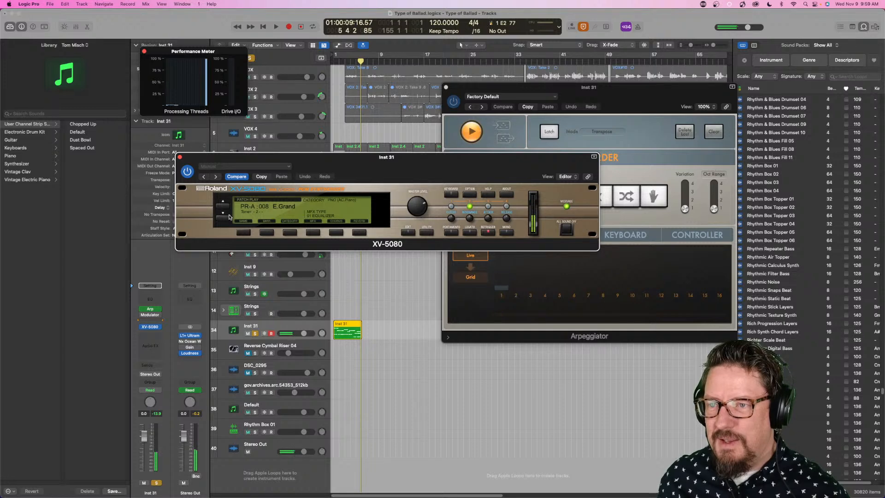
- Set the audio device I/O buffer size to 128 samples and apply the change
left_click(39, 3)
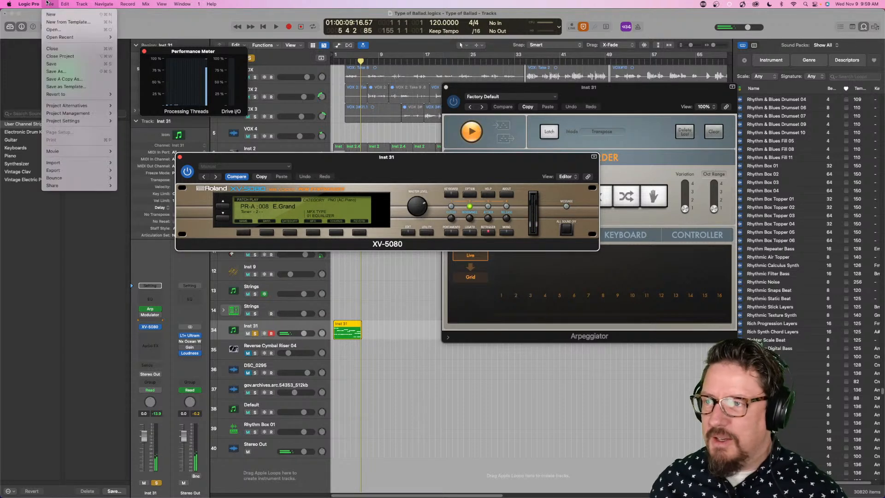
mouse_move(53, 26)
left_click(113, 33)
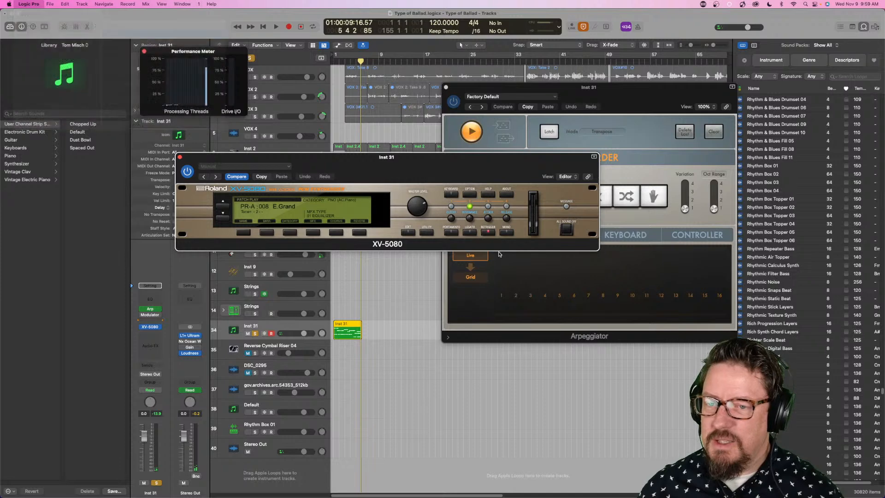
left_click(504, 220)
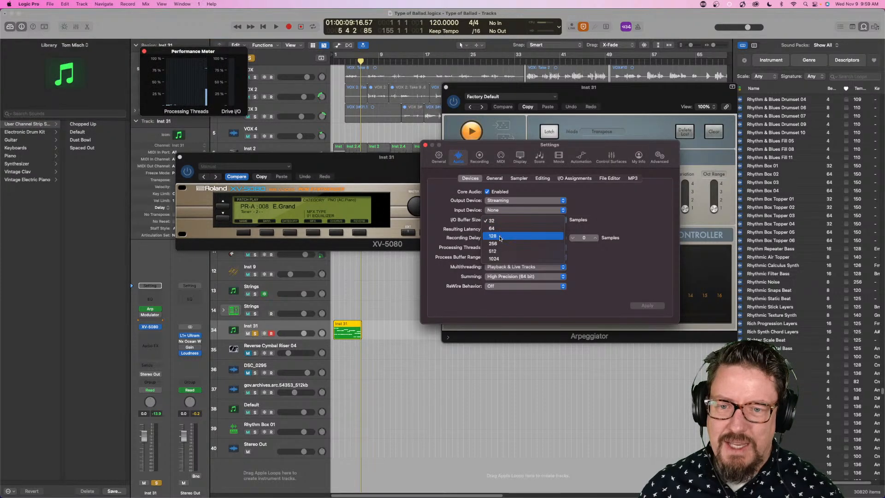
left_click(500, 236)
left_click(645, 305)
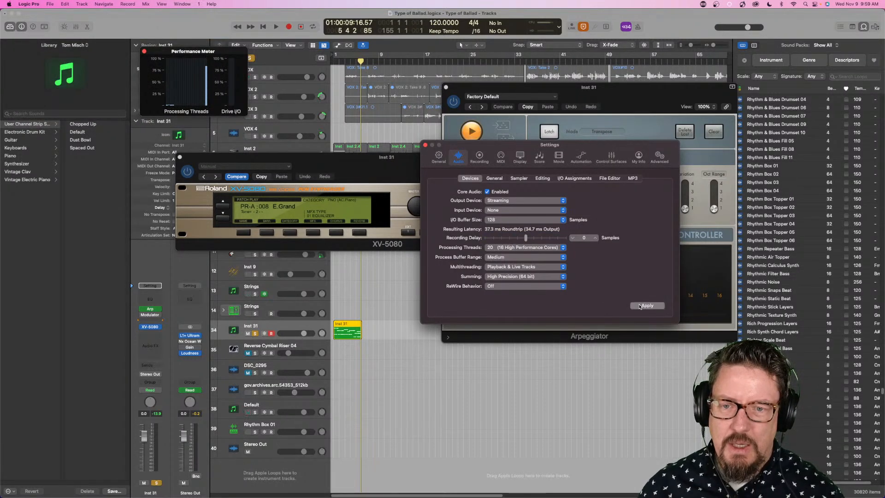
- Dismiss the audio settings and step through the XV-5080's PR-A patches from 008 E.Grand to 022 EP Mix
left_click(425, 144)
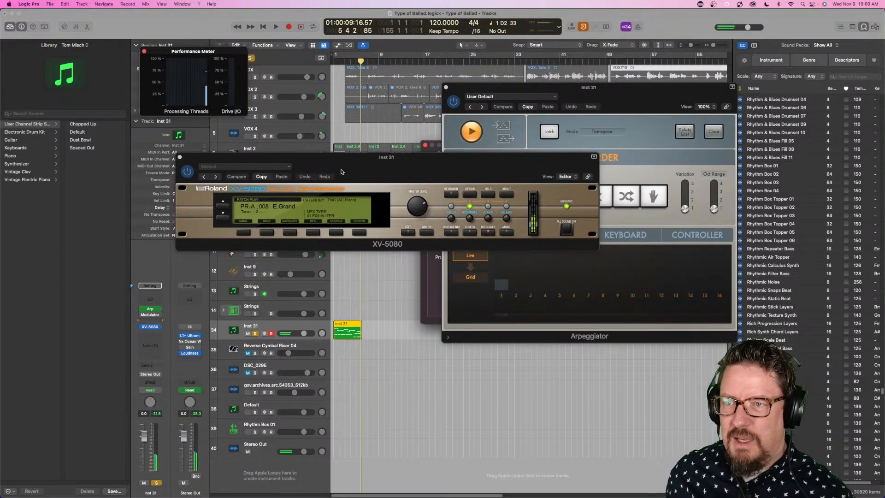
left_click(223, 220)
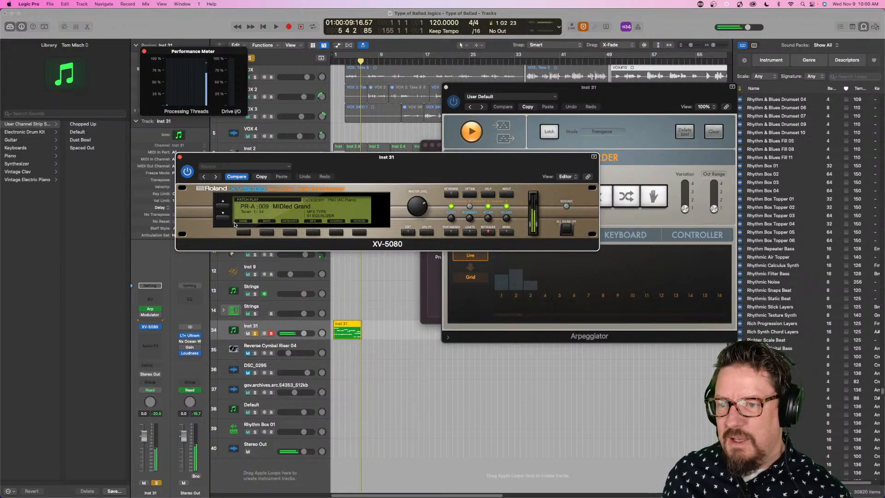
left_click(224, 219)
left_click(224, 220)
left_click(224, 219)
left_click(224, 220)
left_click(224, 220)
left_click(225, 219)
left_click(224, 220)
left_click(225, 220)
left_click(225, 220)
left_click(225, 219)
left_click(225, 220)
left_click(225, 219)
left_click(225, 220)
- Load patch 014 MKS-80 Brass from the PR-C bank on the XV-5080
left_click(276, 207)
left_click(275, 207)
left_click(276, 208)
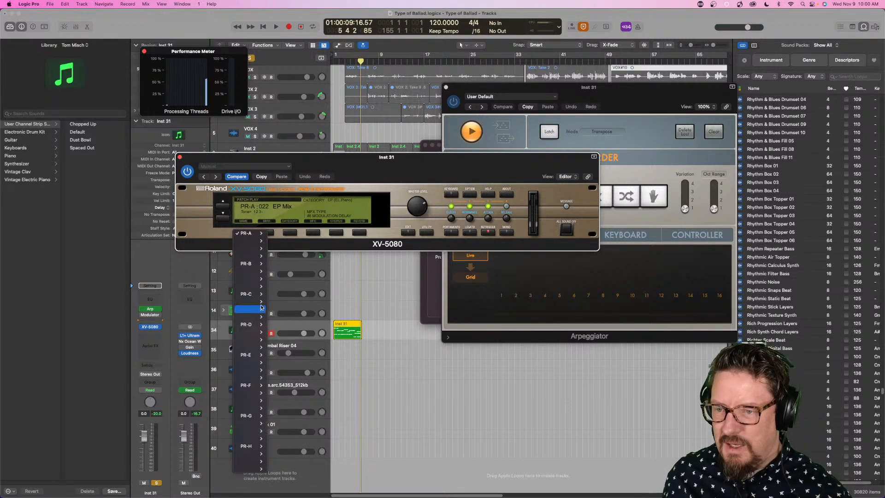
mouse_move(261, 295)
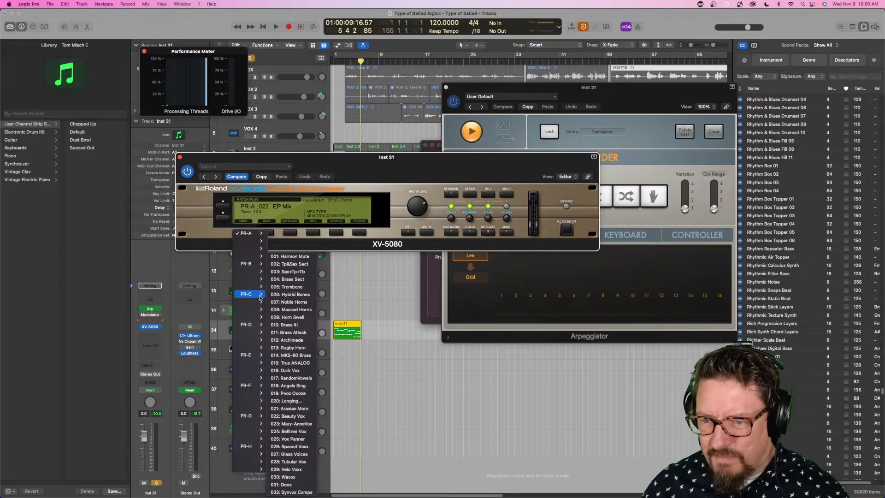
left_click(301, 354)
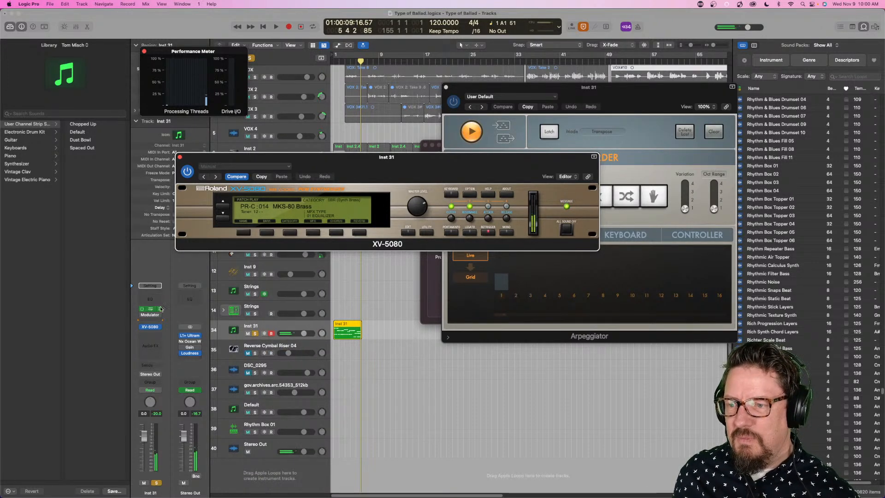
- Bypass the Arpeggiator on Inst 31 and close the Arpeggiator, Settings and XV-5080 windows
left_click(142, 309)
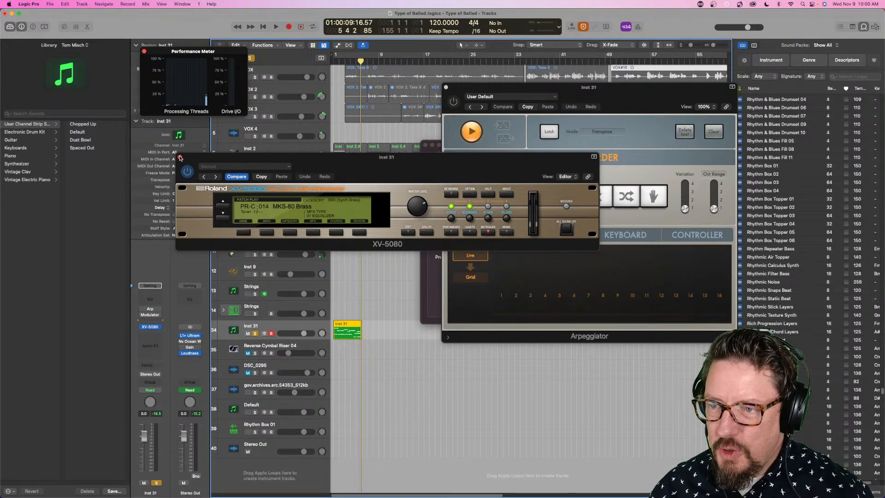
left_click(446, 87)
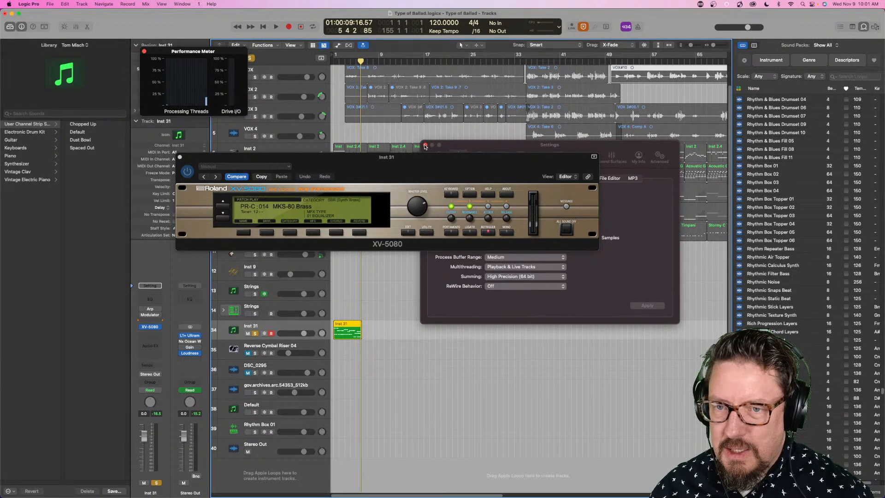
left_click(425, 146)
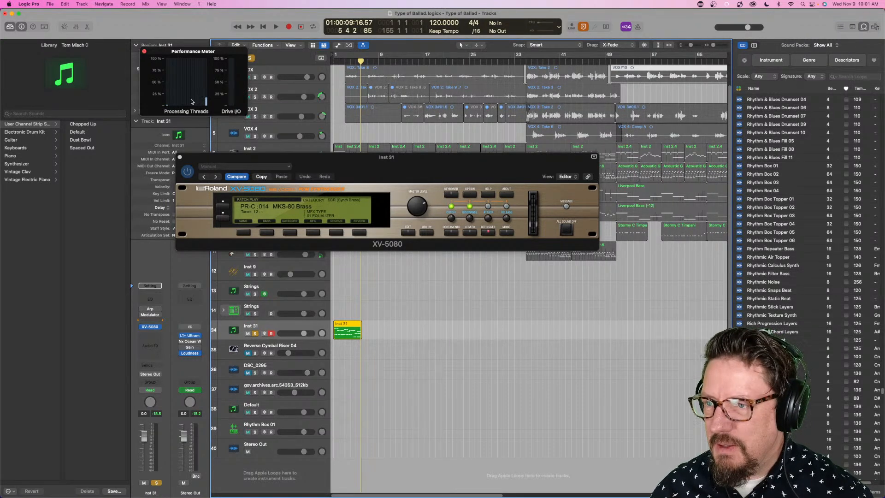
left_click(182, 156)
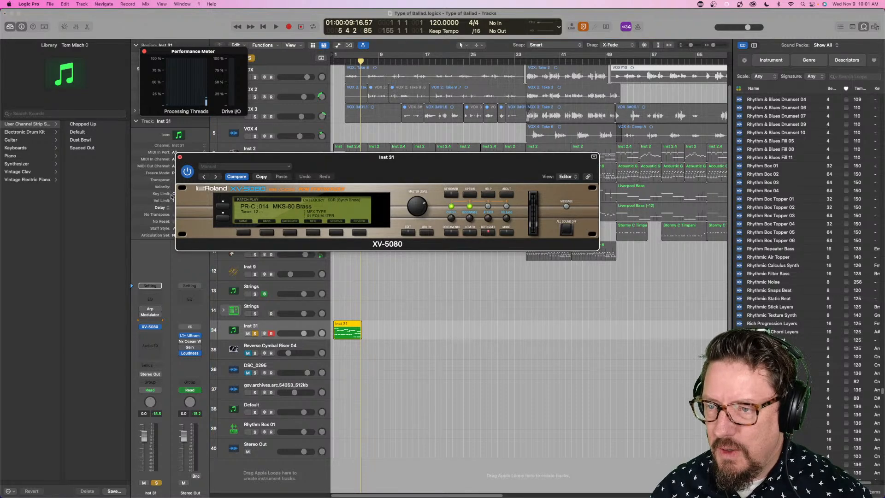
left_click(180, 157)
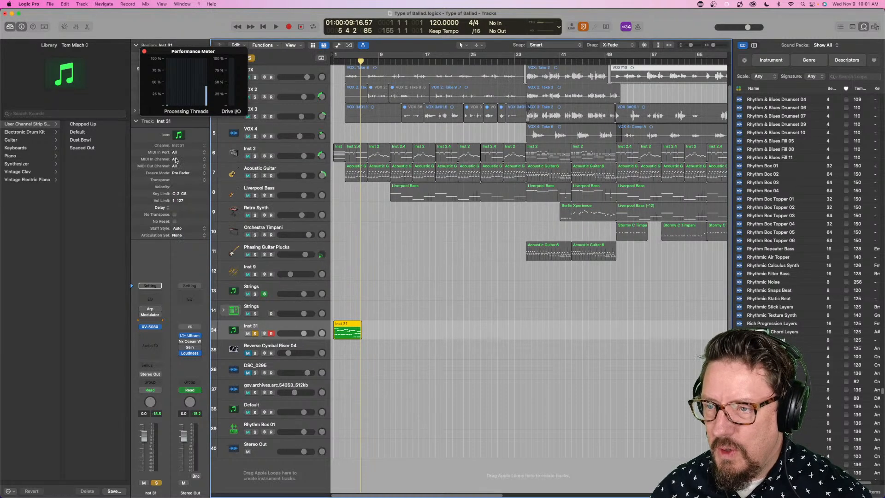
- Swap the Inst 31 instrument for a stereo EFM1, reload the stereo Roland Cloud XV-5080 and close its window
left_click(158, 328)
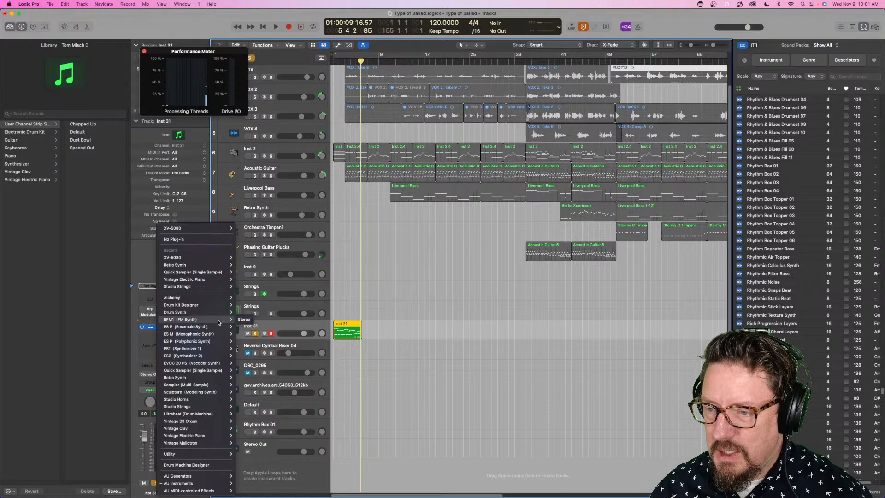
left_click(244, 319)
left_click(161, 327)
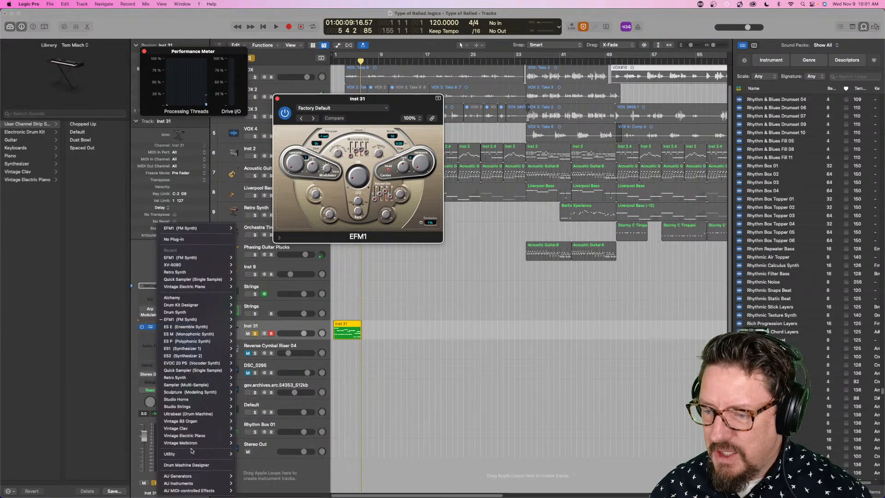
mouse_move(178, 483)
mouse_move(252, 492)
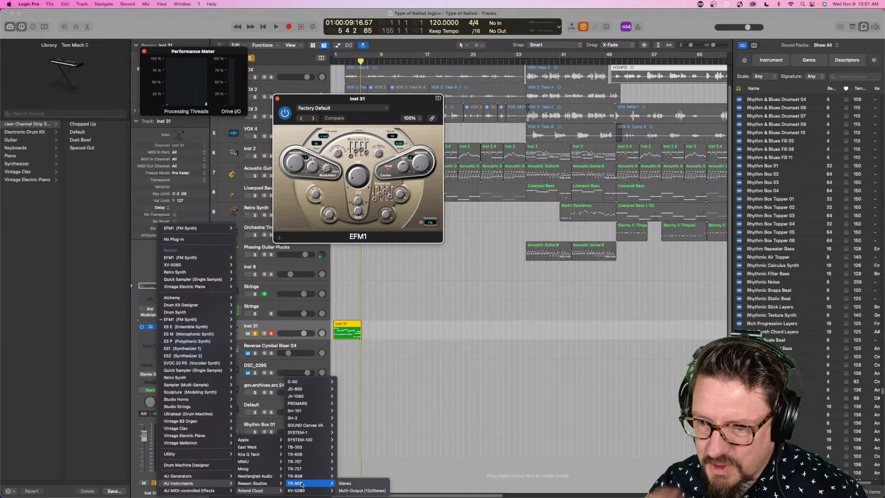
mouse_move(315, 491)
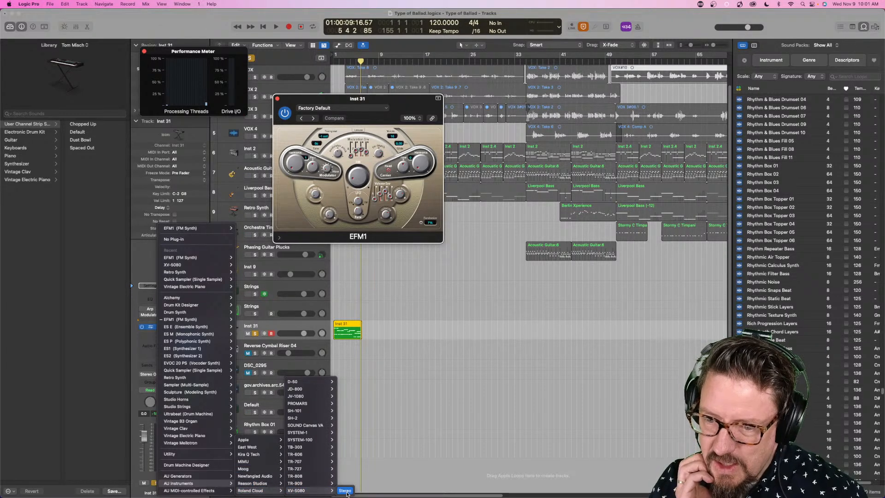
left_click(346, 491)
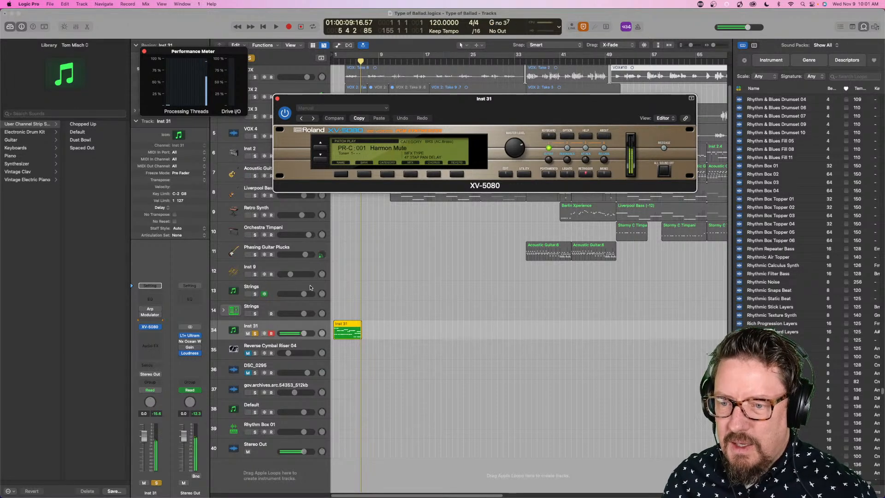
left_click(277, 98)
- Unsolo the Inst 31 track and play the full project briefly to watch the processing thread load
left_click(255, 333)
key("space")
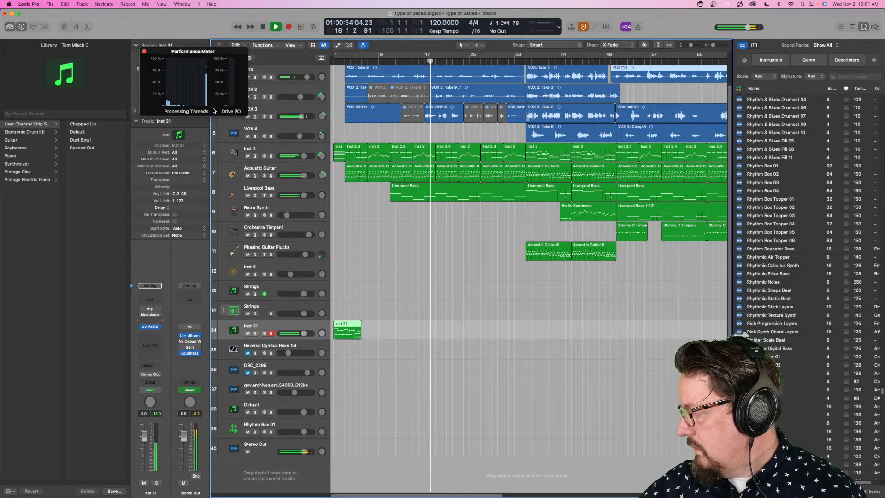
key("space")
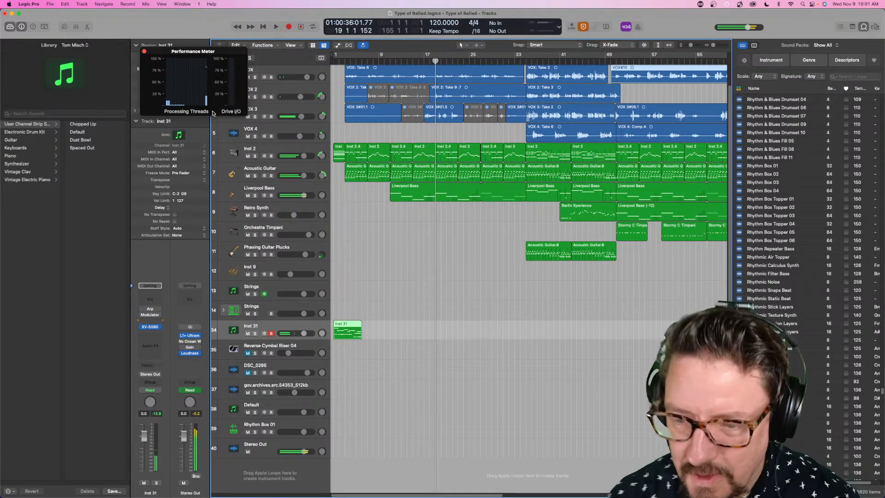
- Play the project from the late section around the start of the Strings region, watch the Performance Meter and stop
scroll(527, 104, "right", 15)
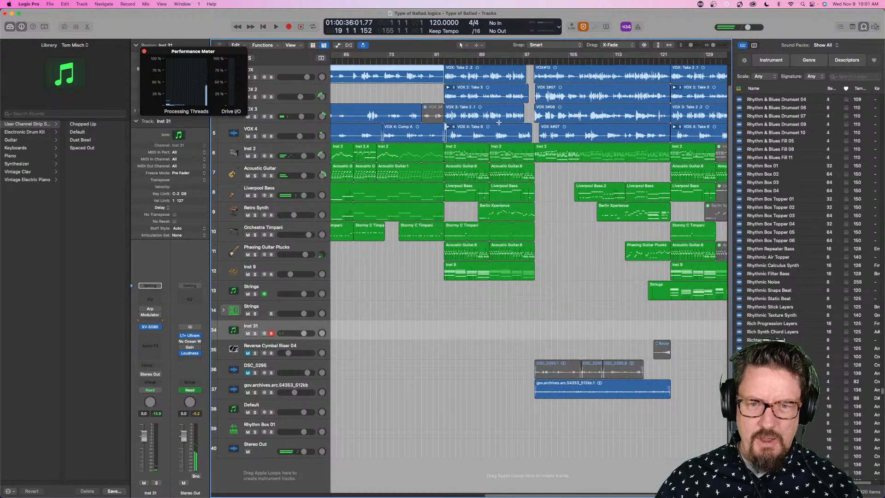
left_click(496, 61)
key("space")
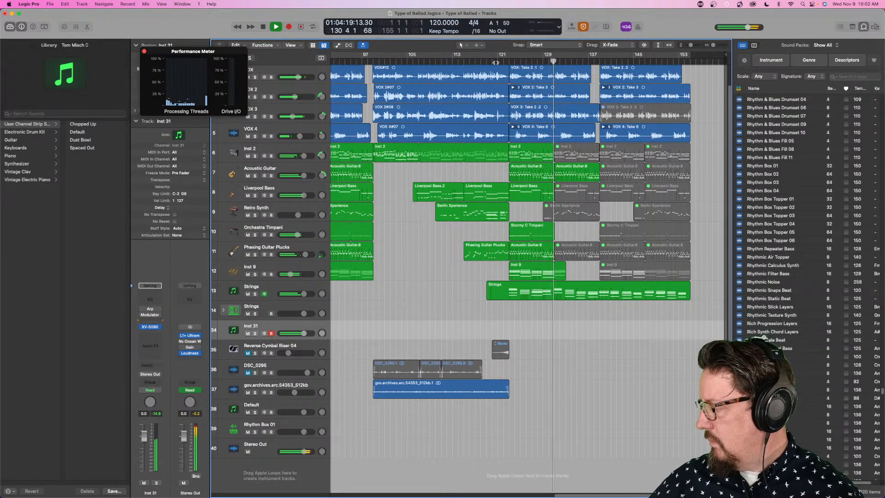
key("space")
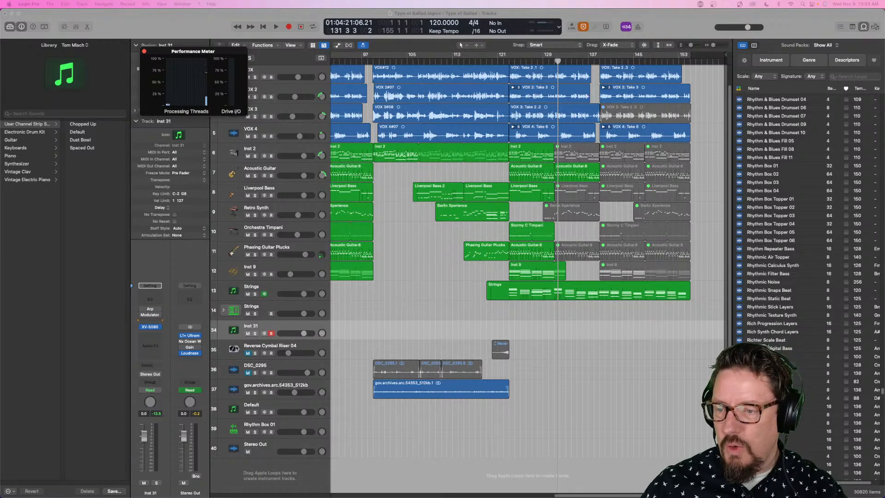
- Open the Modulator on Inst 31, show track automation and examine which Modulator parameters can be automated
left_click(148, 315)
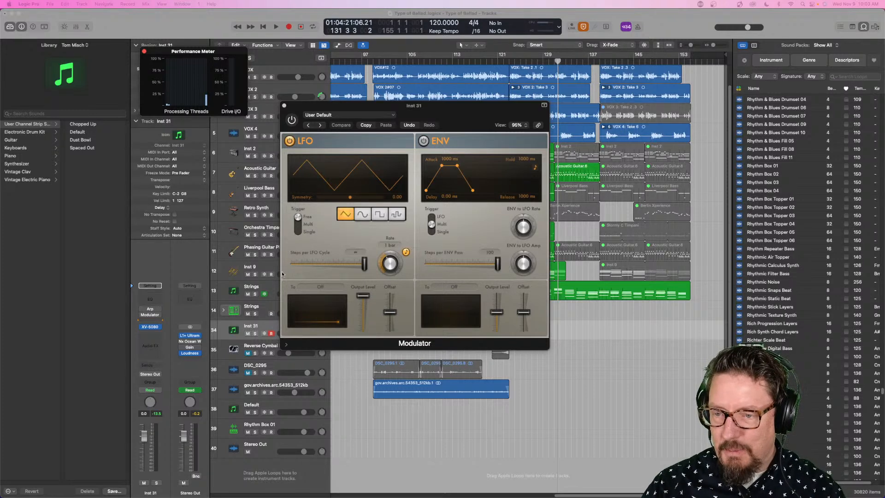
left_click_drag(353, 106, 465, 65)
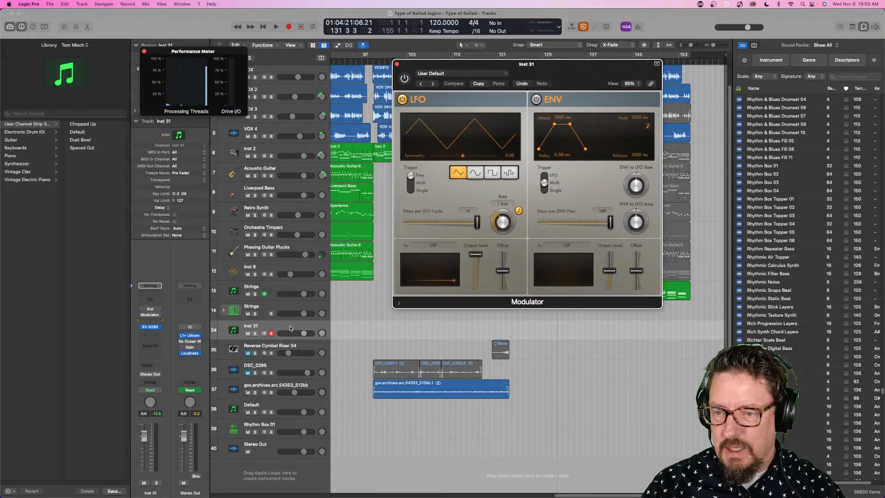
left_click(272, 327)
key("a")
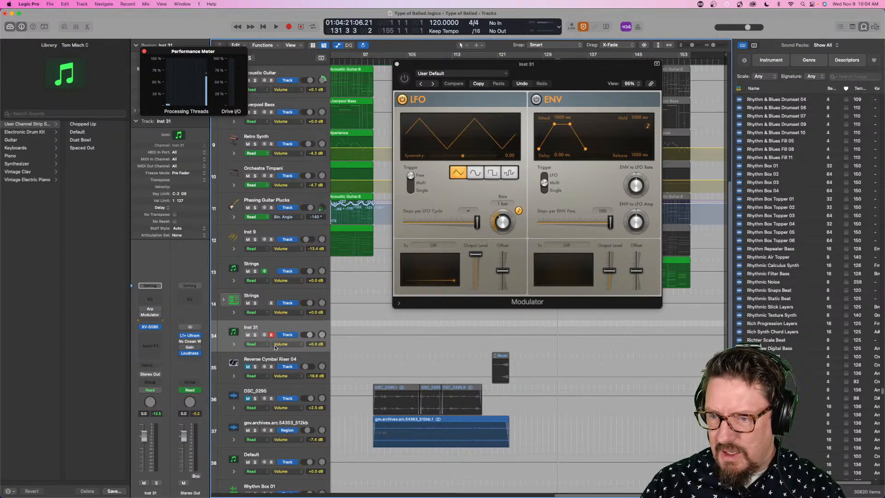
left_click(273, 346)
mouse_move(311, 417)
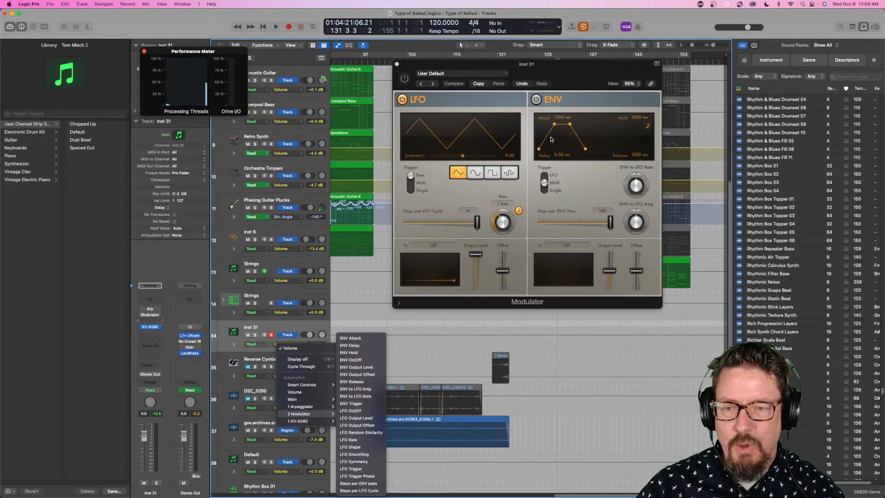
left_click(545, 66)
left_click_drag(545, 65, 537, 75)
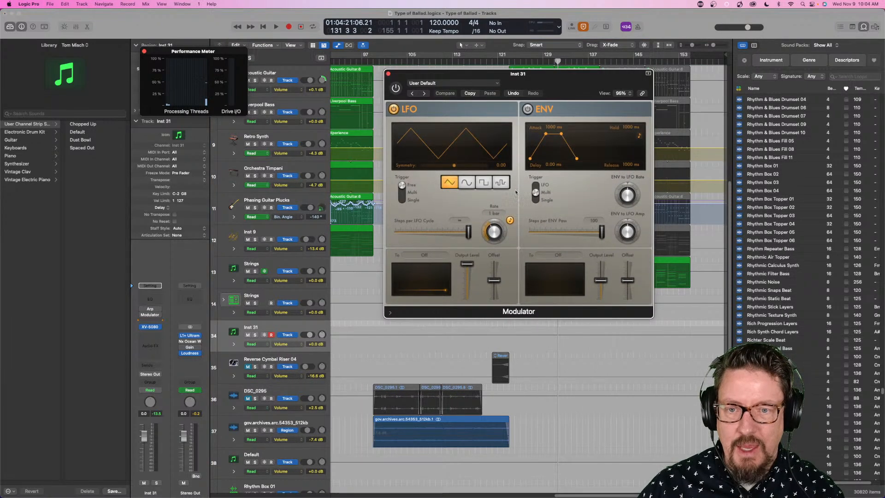
- Check the Modulator's LFO target options, including Learn Plug-in Parameter, without choosing one, and hide the track automation
left_click(419, 256)
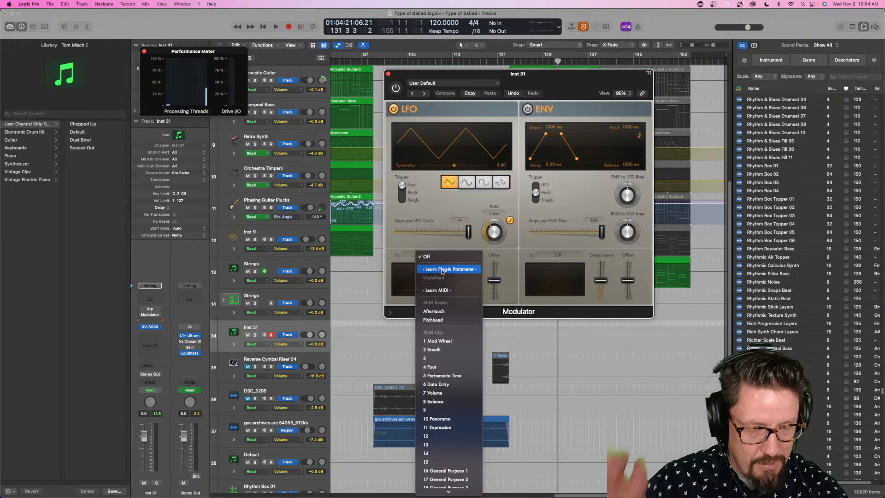
left_click(441, 242)
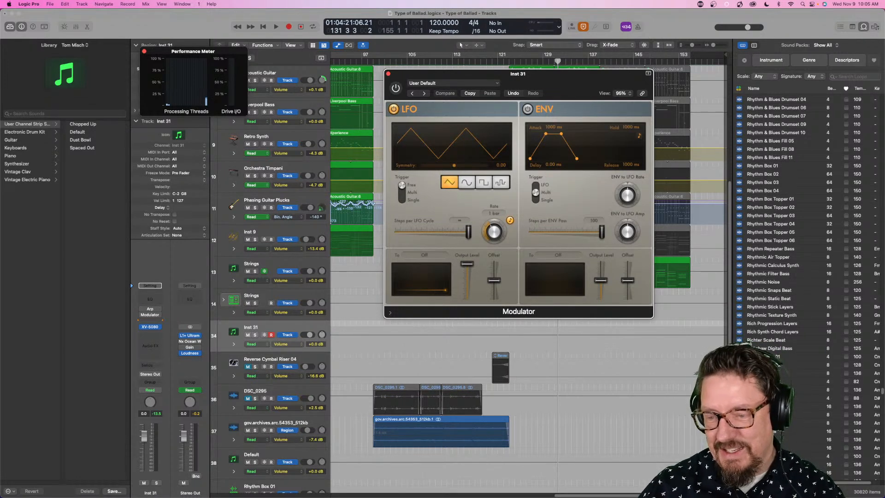
key("a")
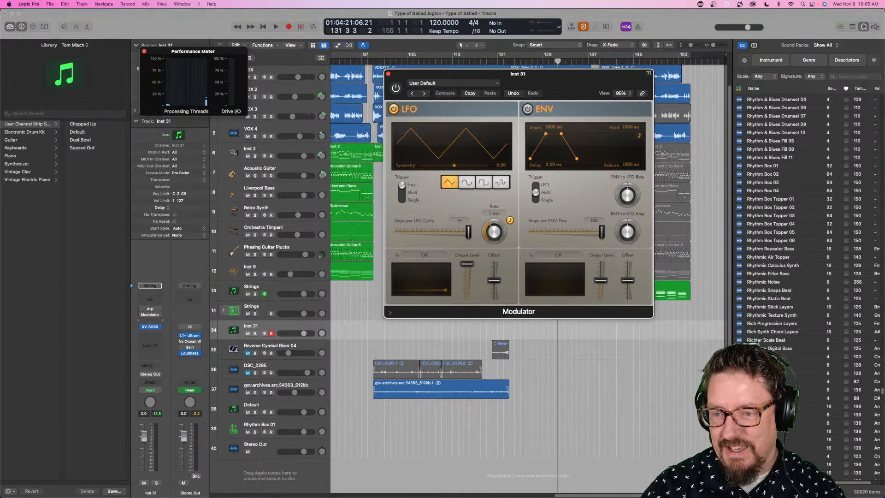
- Replace the Inst 31 instrument with the stereo KQ Dixie from Kira Q Tech and enlarge its window to 114%
left_click(153, 328)
mouse_move(189, 485)
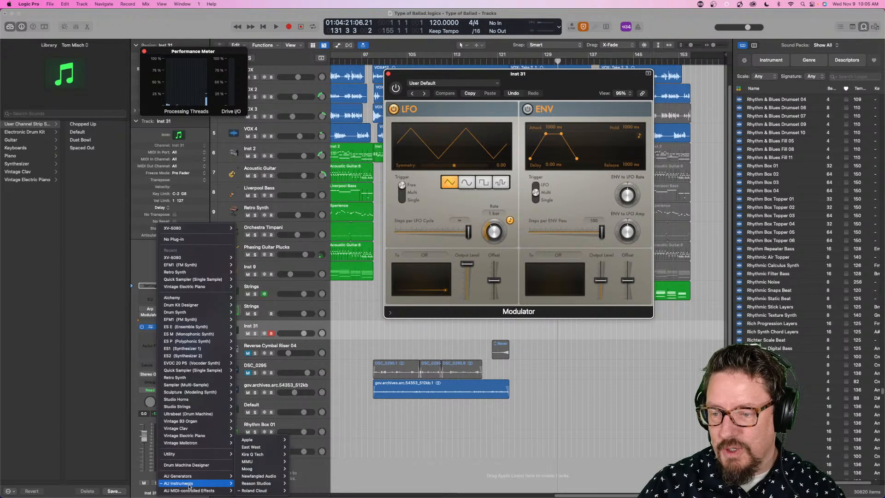
mouse_move(260, 455)
mouse_move(300, 456)
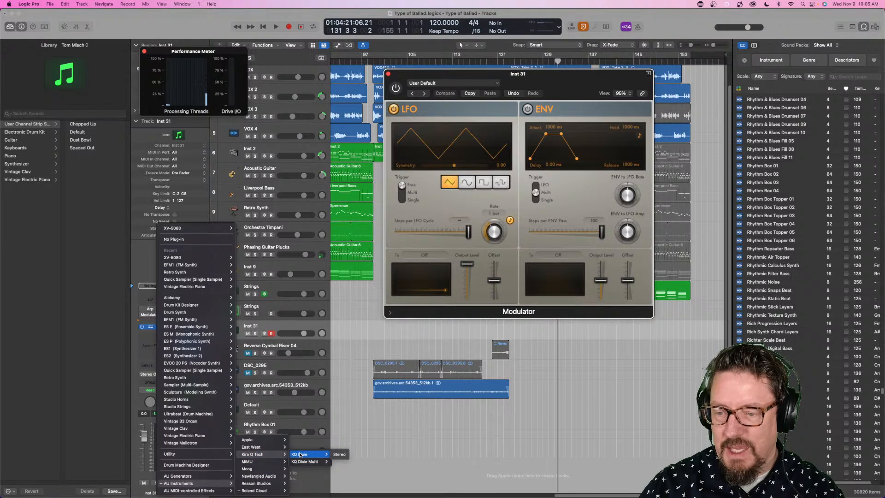
left_click(340, 455)
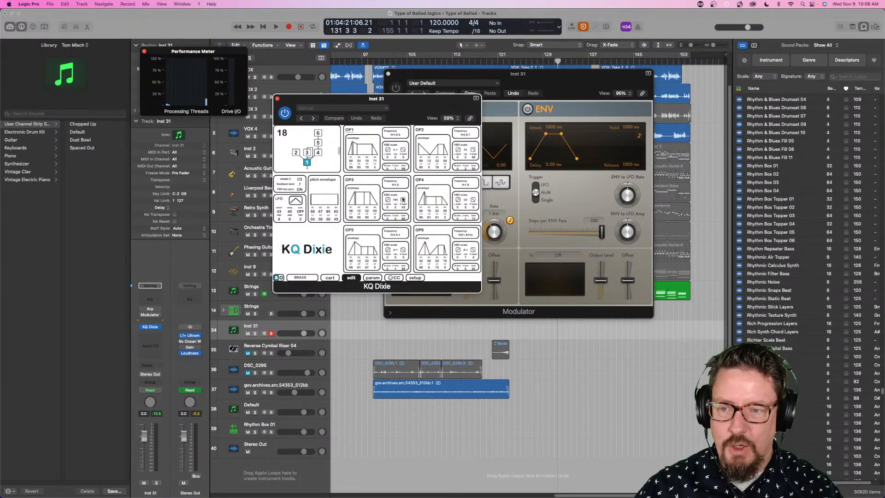
left_click_drag(480, 291, 676, 438)
- Load the BASS 1 patch from bank B in KQ Dixie and close the patch browser
left_click(300, 424)
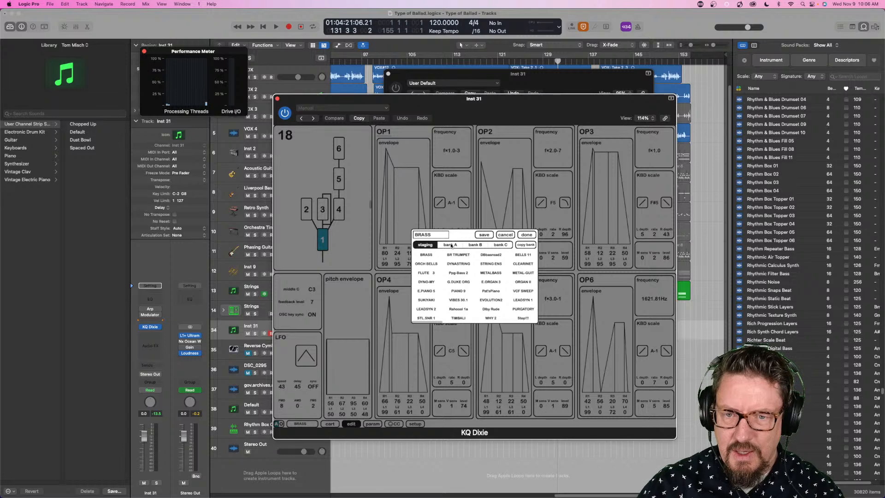
left_click(451, 245)
left_click(471, 245)
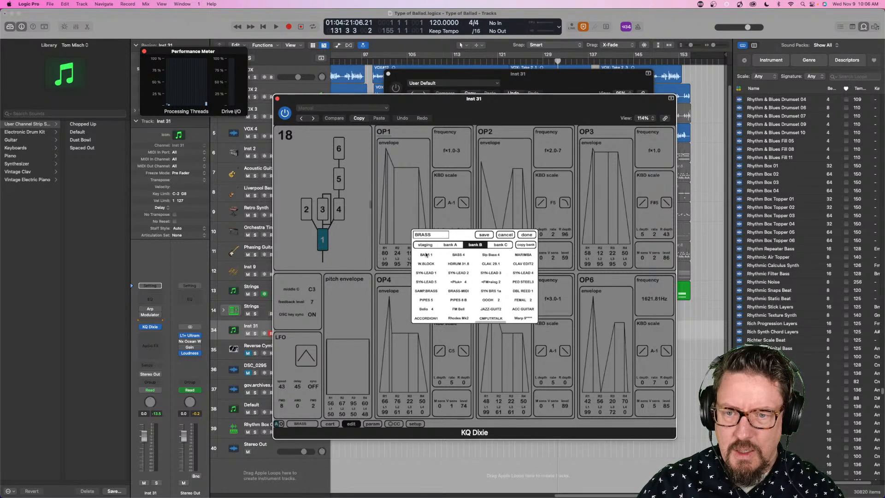
left_click(426, 254)
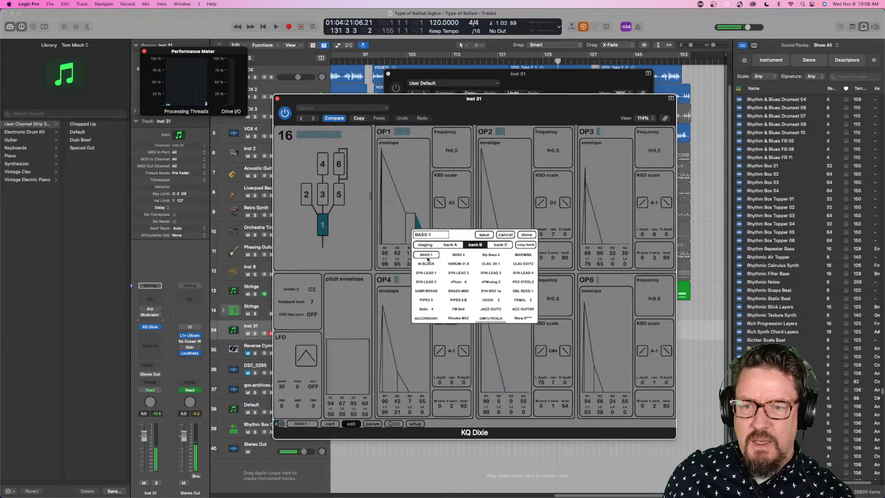
left_click(526, 235)
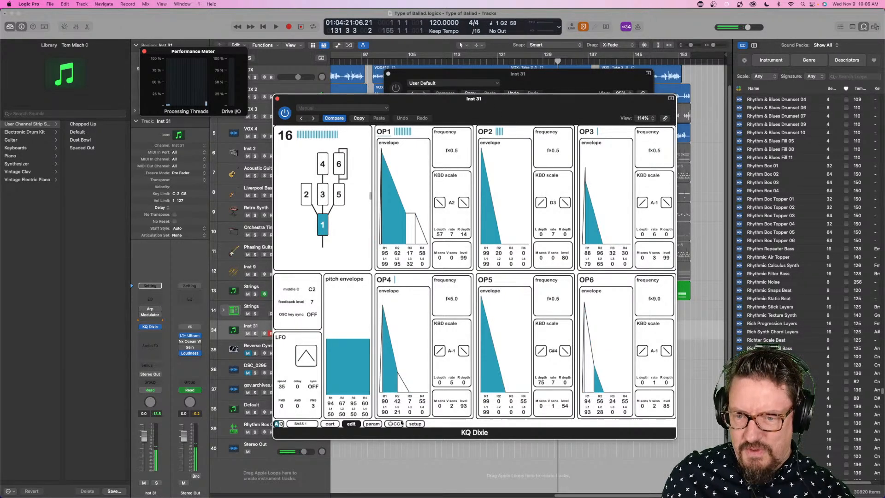
- Show KQ Dixie's filter, delay and controller parameters and turn the delay mix down to 0
left_click(373, 424)
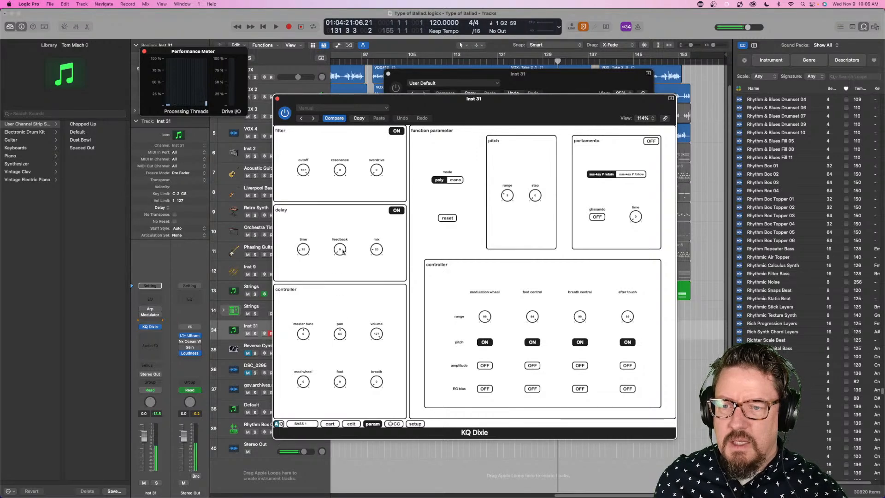
left_click_drag(375, 252, 381, 305)
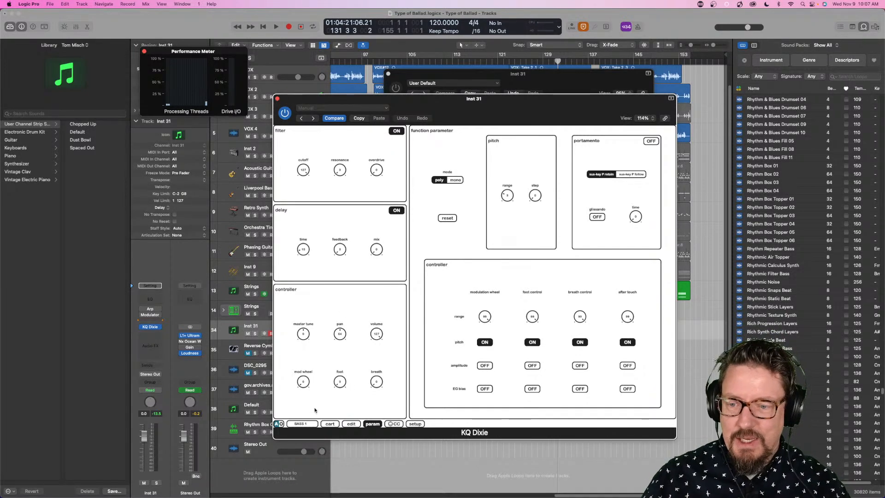
- Check KQ Dixie's bank B patch list and operator edit page without changing anything, and close the instrument window
left_click(306, 423)
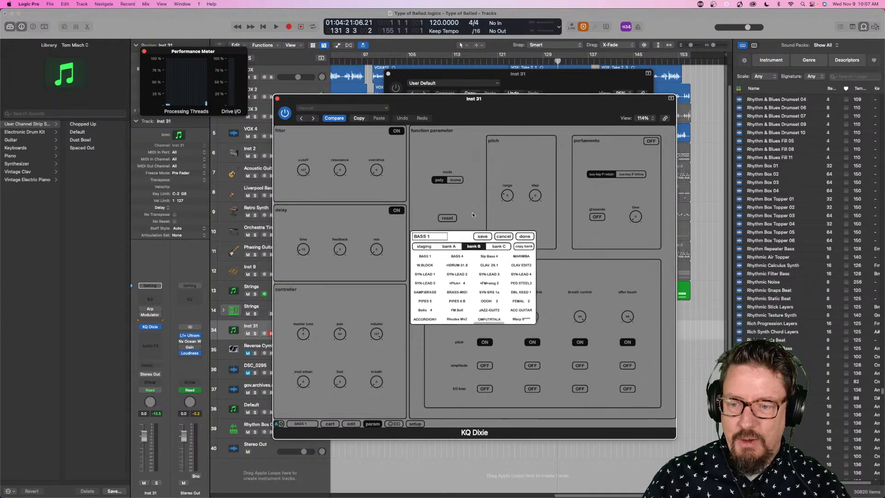
left_click(474, 211)
left_click(350, 425)
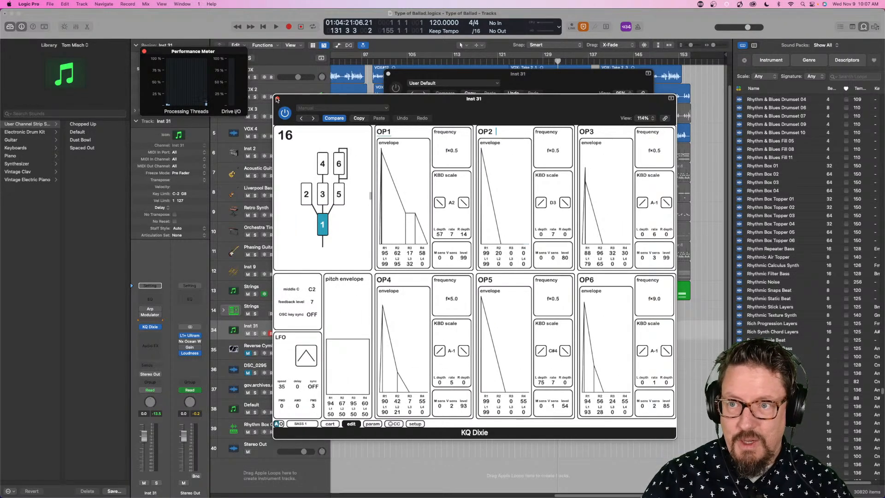
left_click(276, 99)
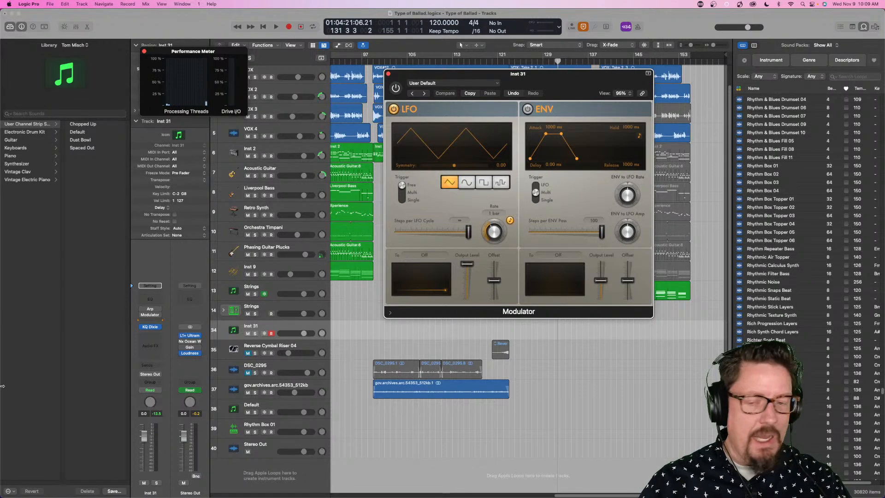
- Switch back to Logic Pro from the App Store
mouse_move(258, 482)
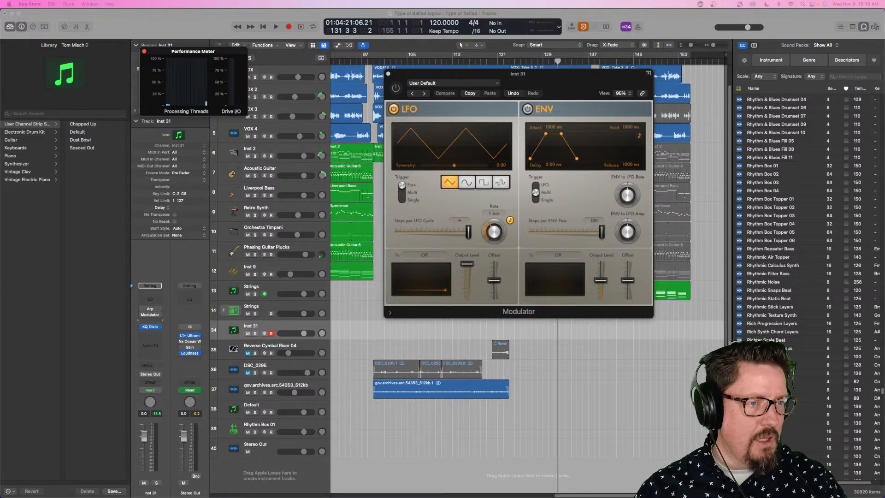
key("super+Tab")
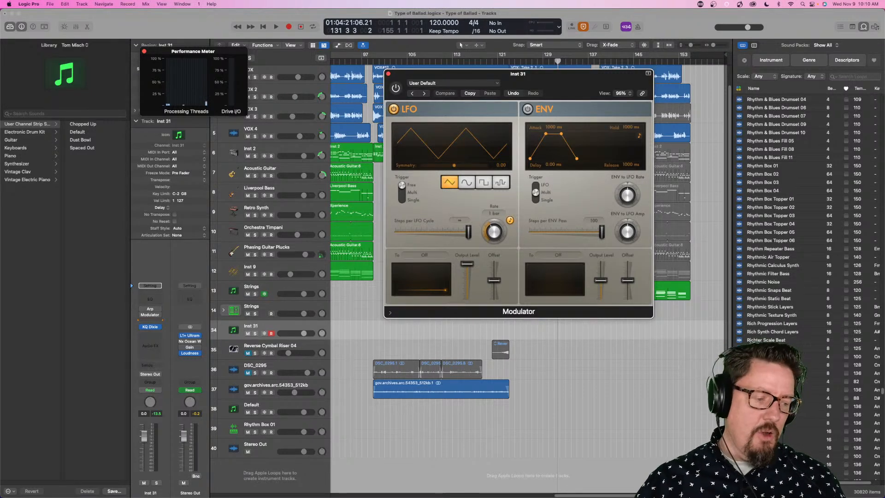